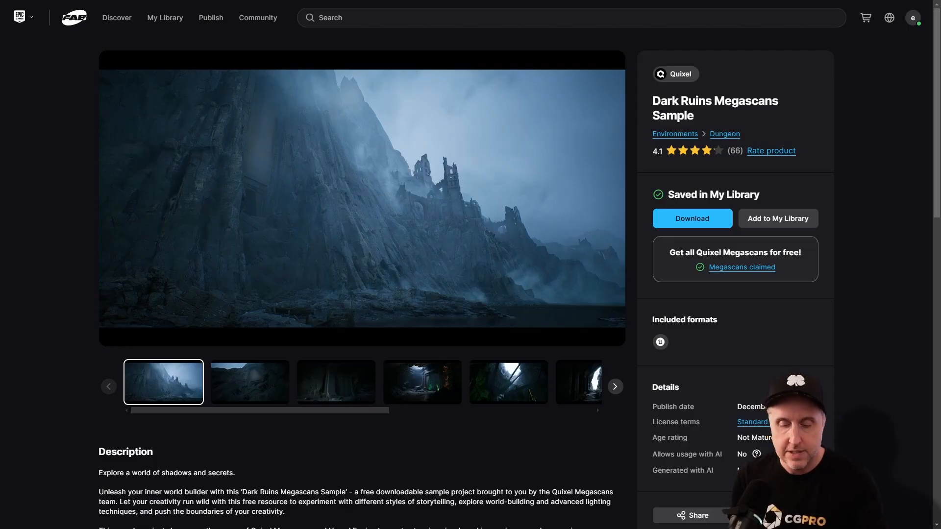
Step: Search Fab for "dark ruins", open the Dark Ruins Megascans Sample listing and choose to download it
key("F11")
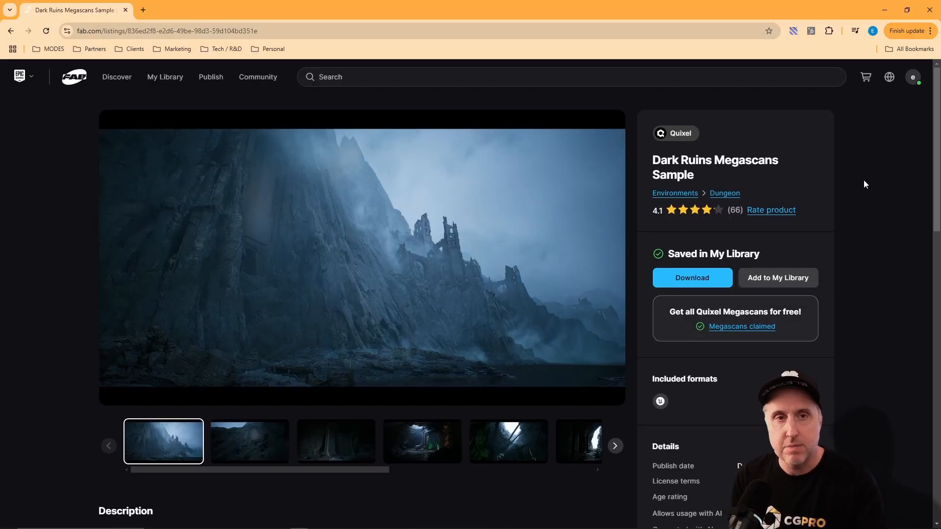
left_click(352, 80)
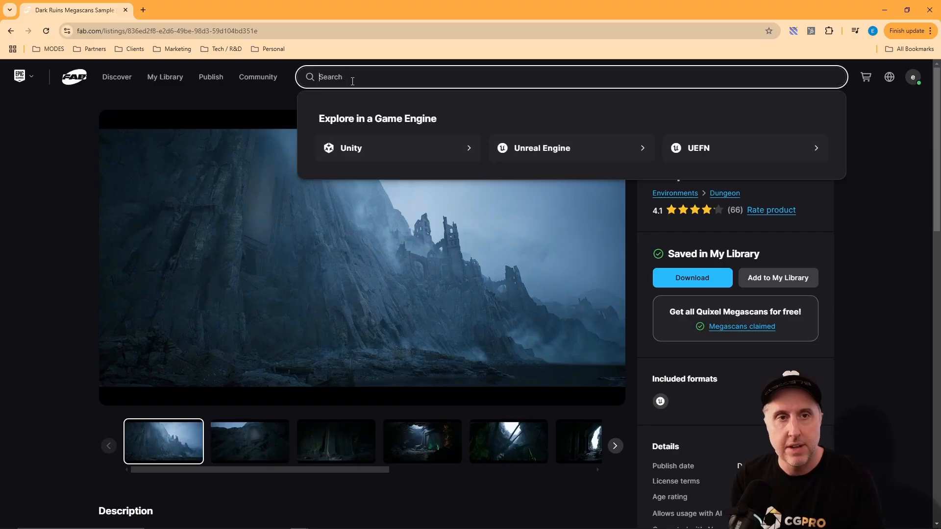
type("dark r")
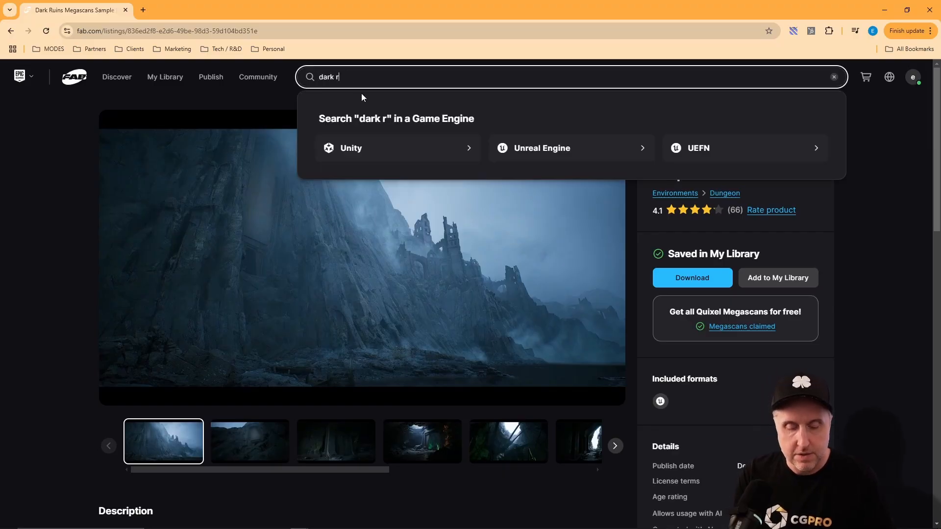
type("uins")
key("Return")
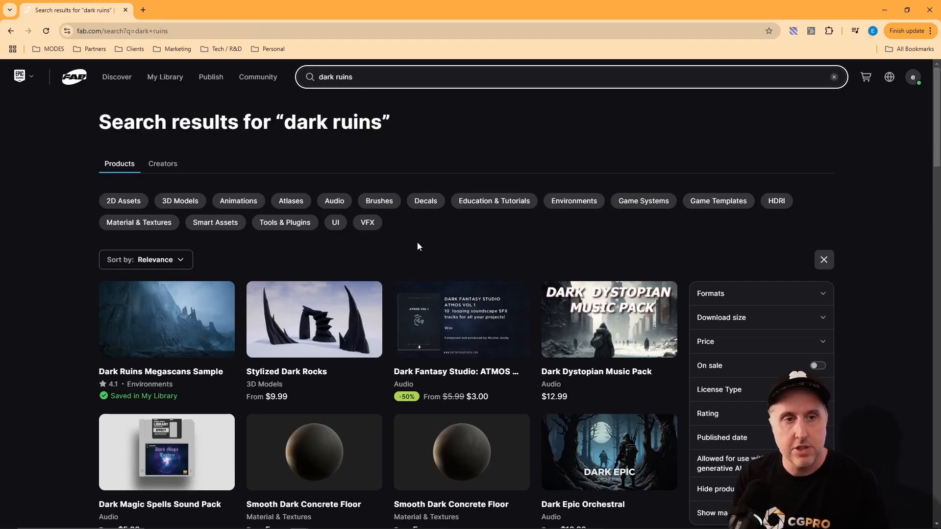
left_click(192, 304)
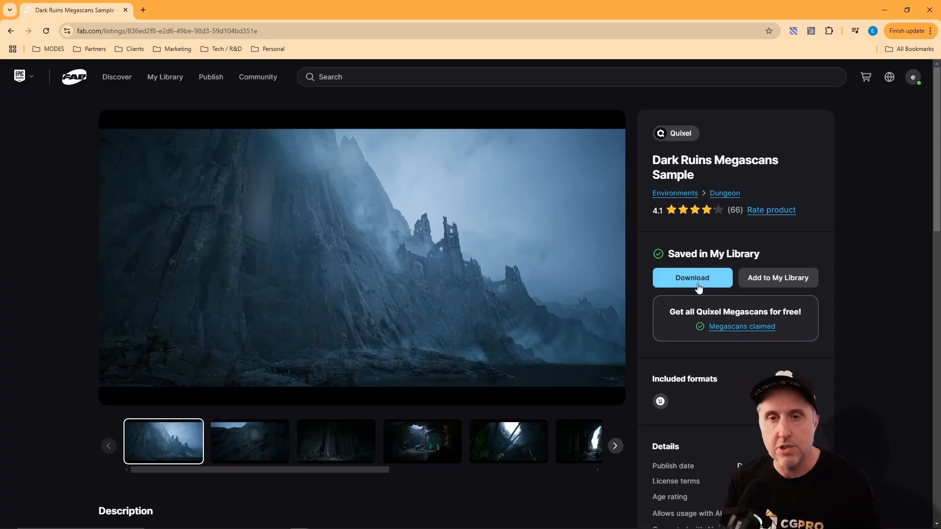
left_click(700, 285)
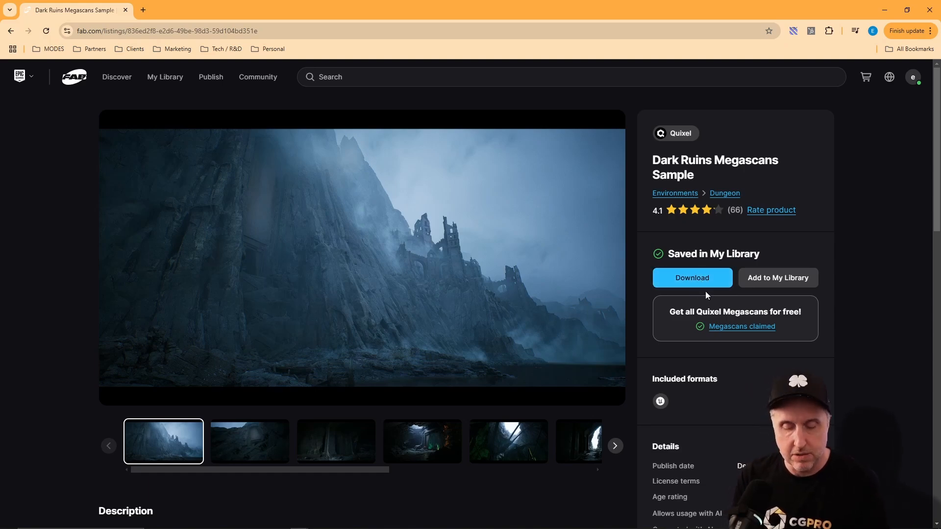
Step: Switch to the Epic Games Launcher and search the Unreal Engine Fab Library for "dark"
type("epic")
key("Return")
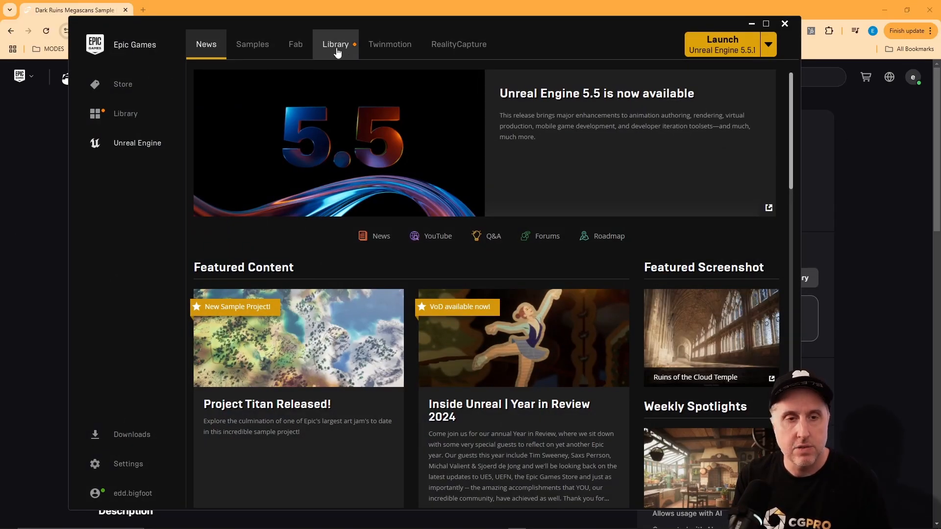
left_click(337, 52)
left_click_drag(794, 96, 799, 277)
left_click(701, 157)
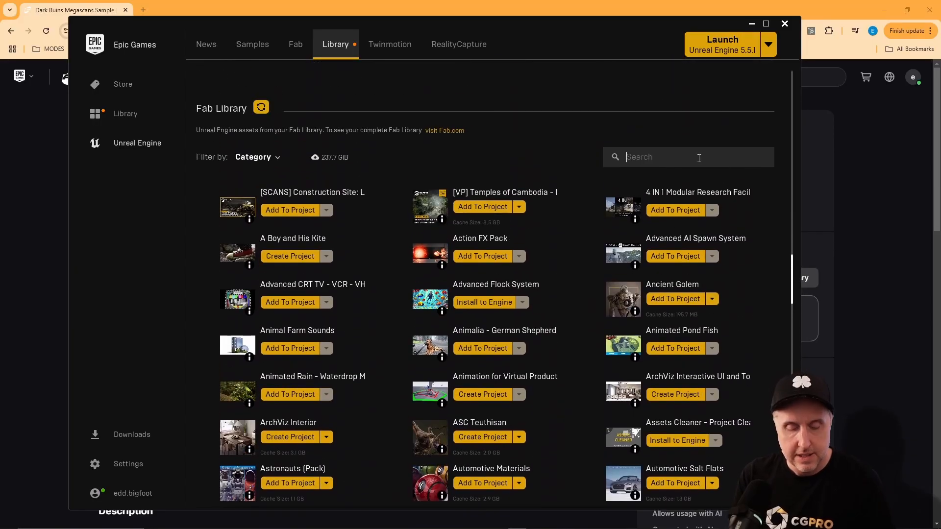
type("dark")
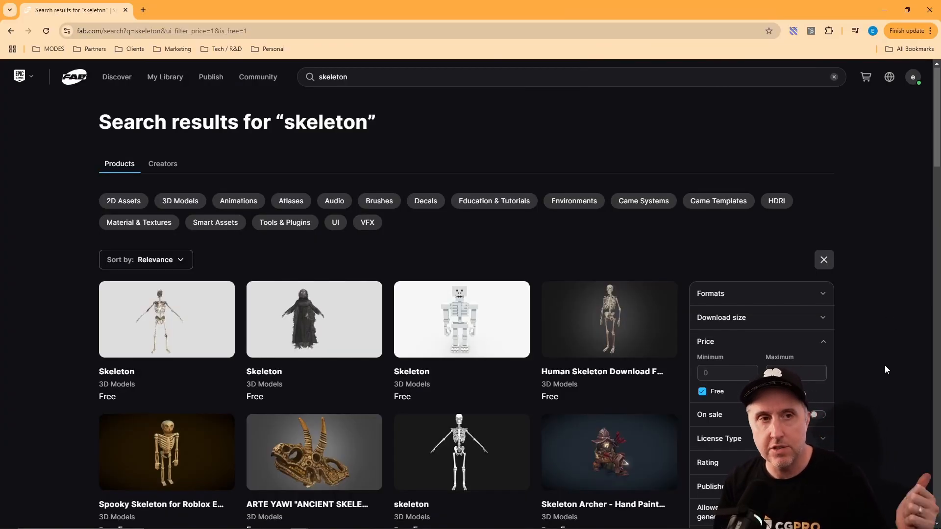
Step: Open the first free Skeleton model in the Fab search results and start its download
left_click(359, 80)
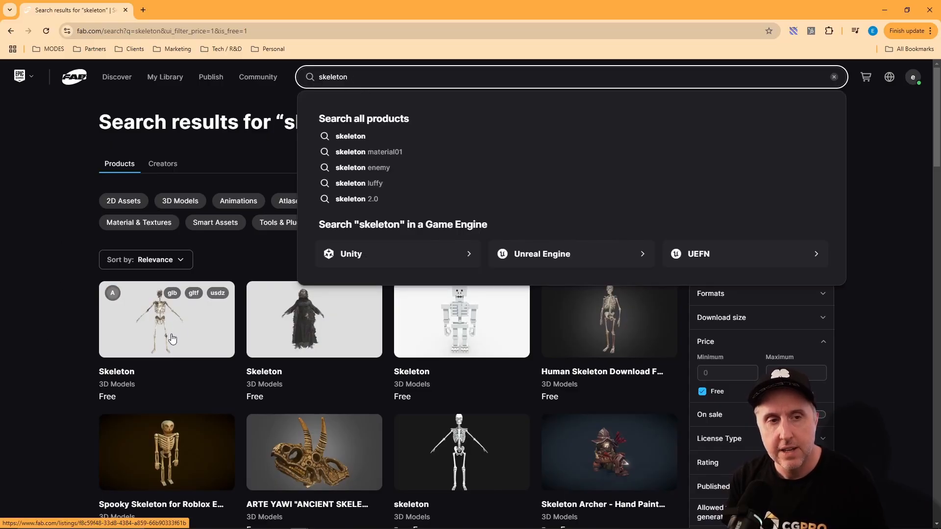
left_click(883, 277)
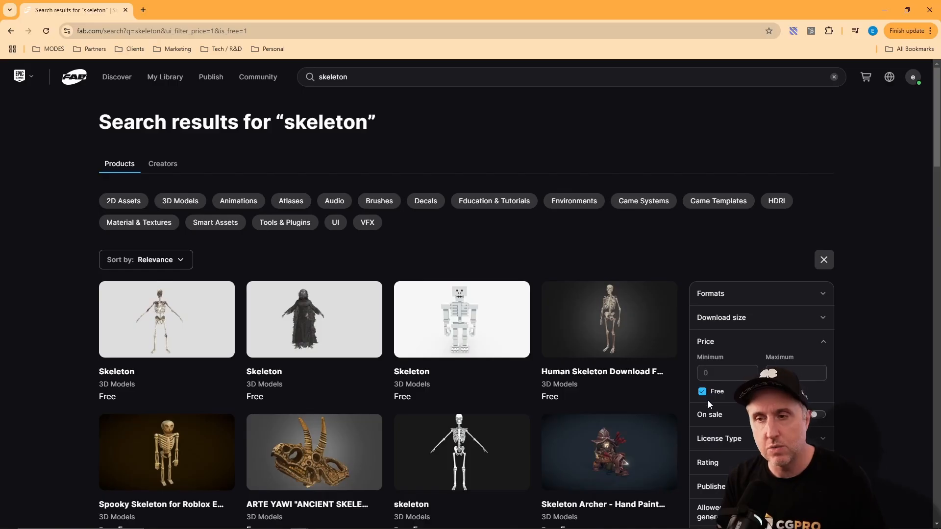
left_click(168, 331)
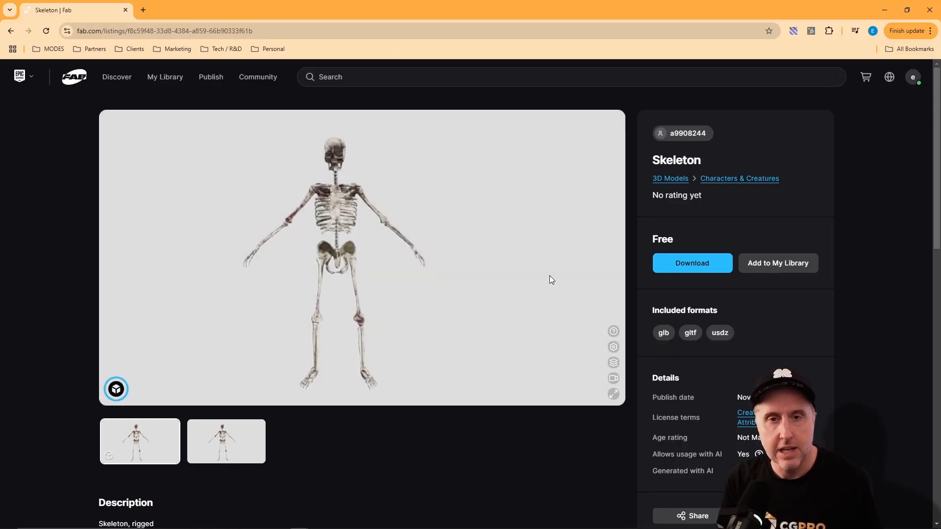
left_click(701, 269)
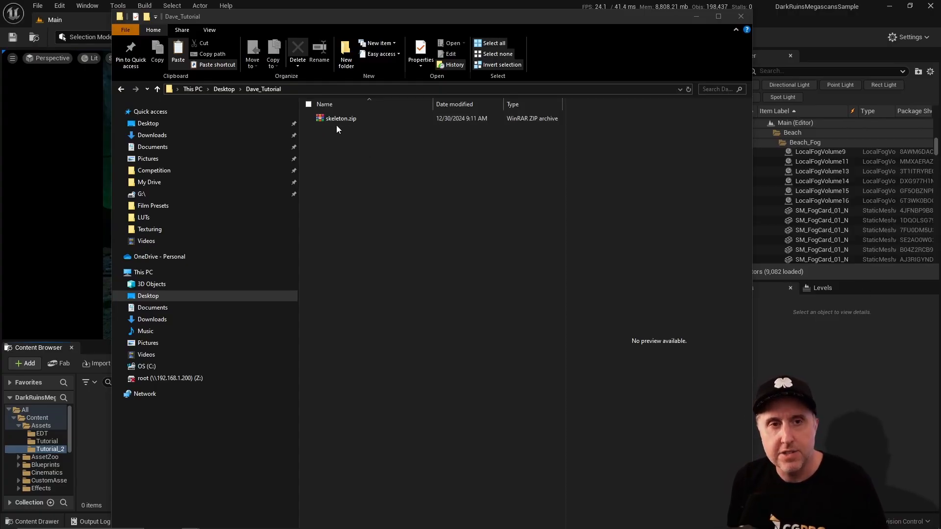
Step: Extract skeleton.zip into its own skeleton folder, declining to replace any existing files
right_click(334, 120)
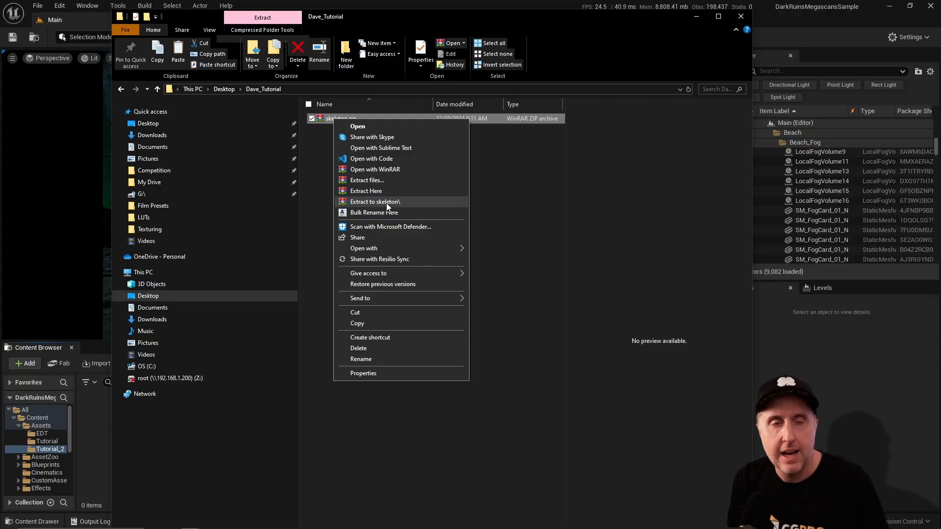
left_click(378, 202)
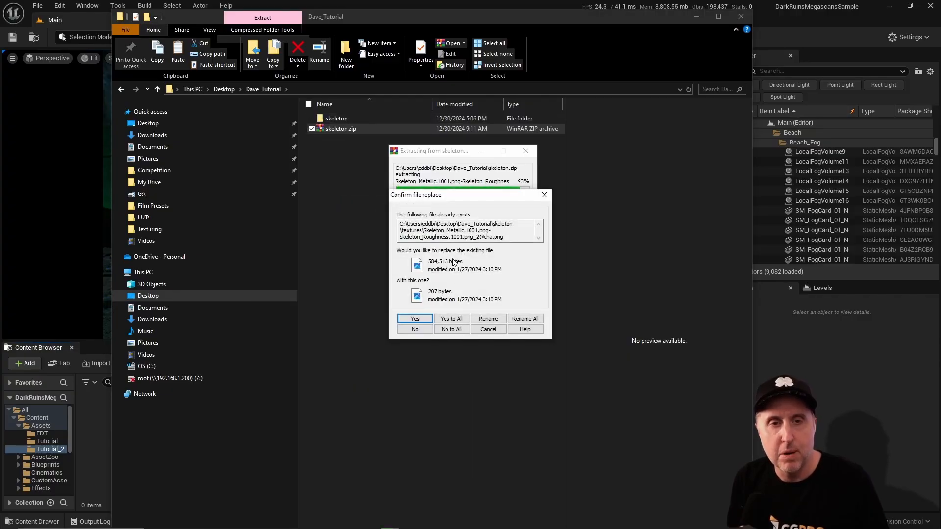
left_click(451, 329)
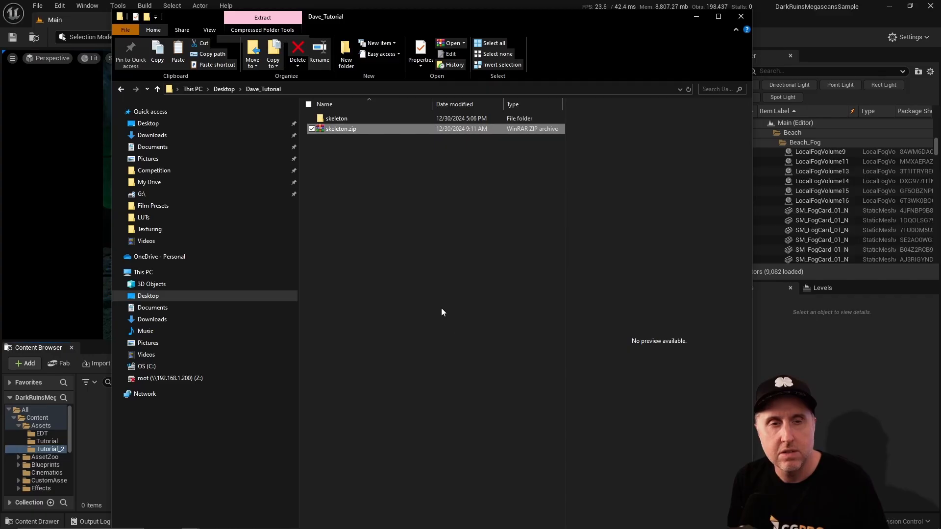
Step: Rename the GLB file in the extracted skeleton's source folder to Dave.glb
double_click(343, 123)
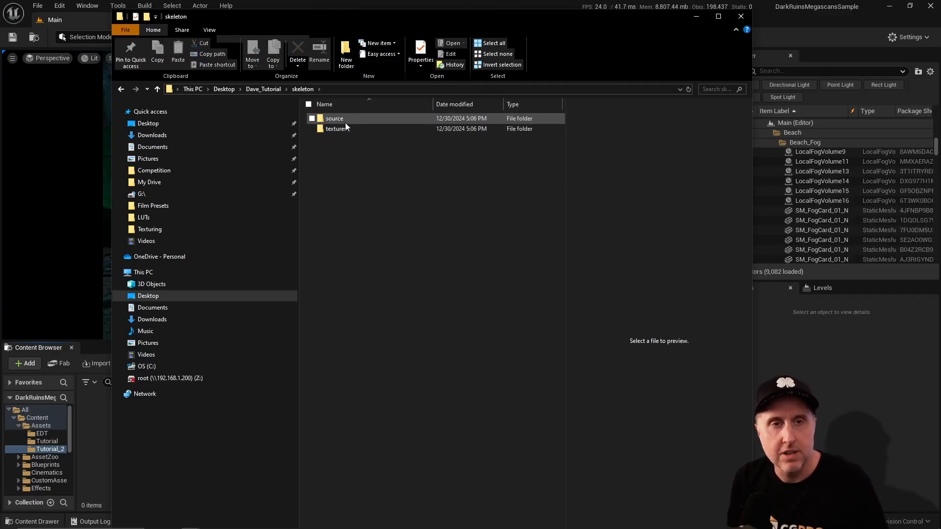
double_click(345, 120)
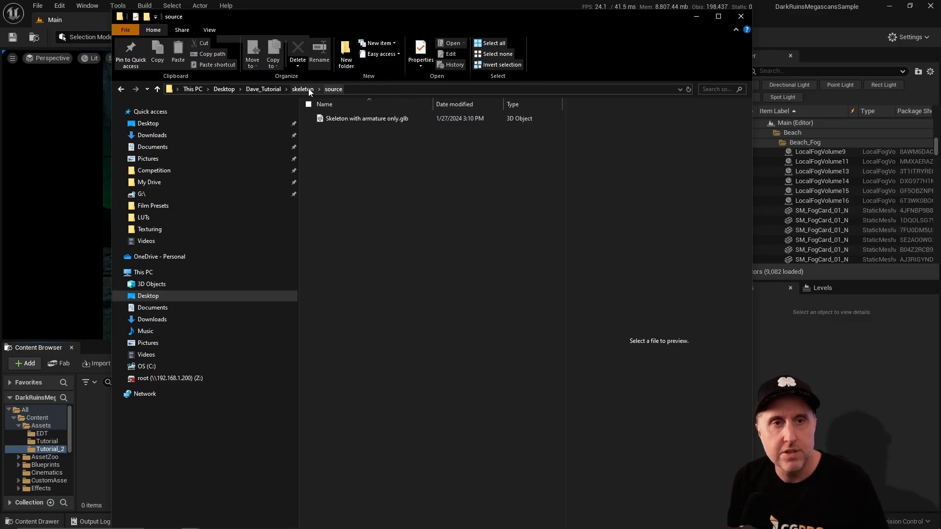
left_click(363, 119)
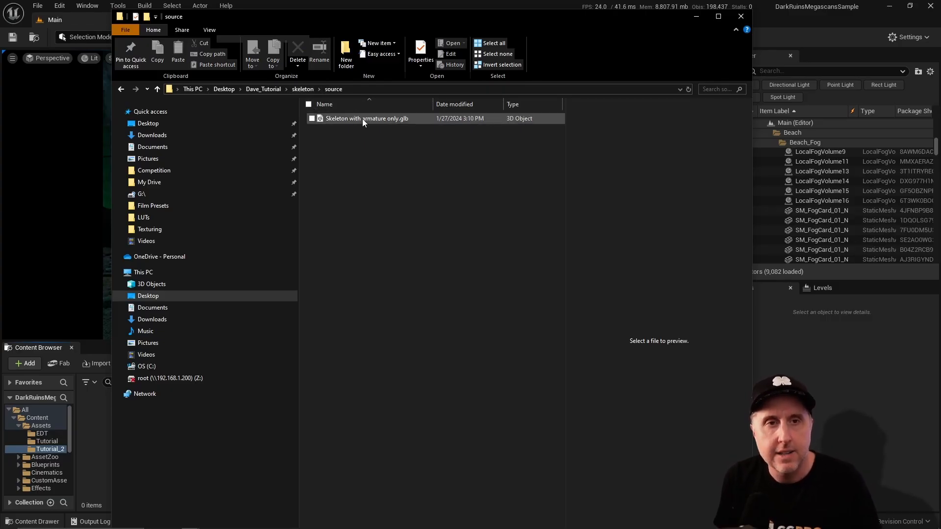
left_click(363, 119)
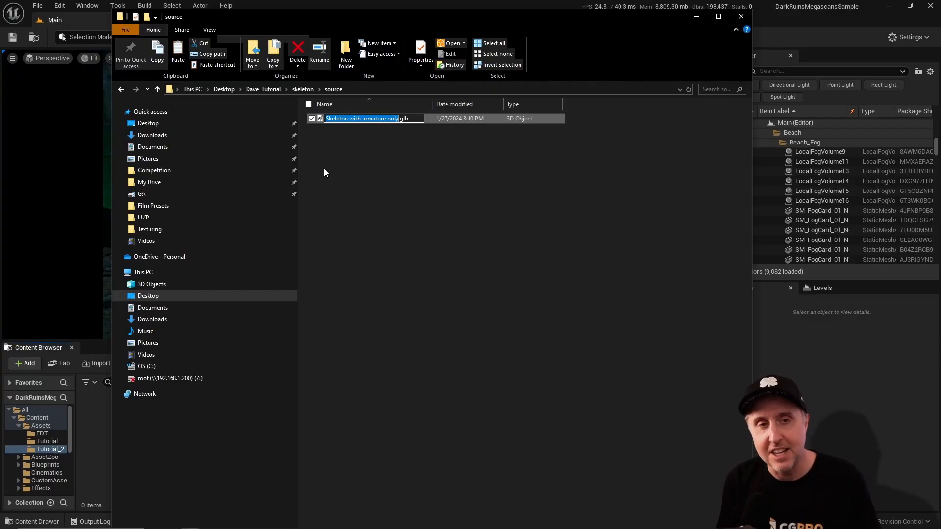
type("Dave")
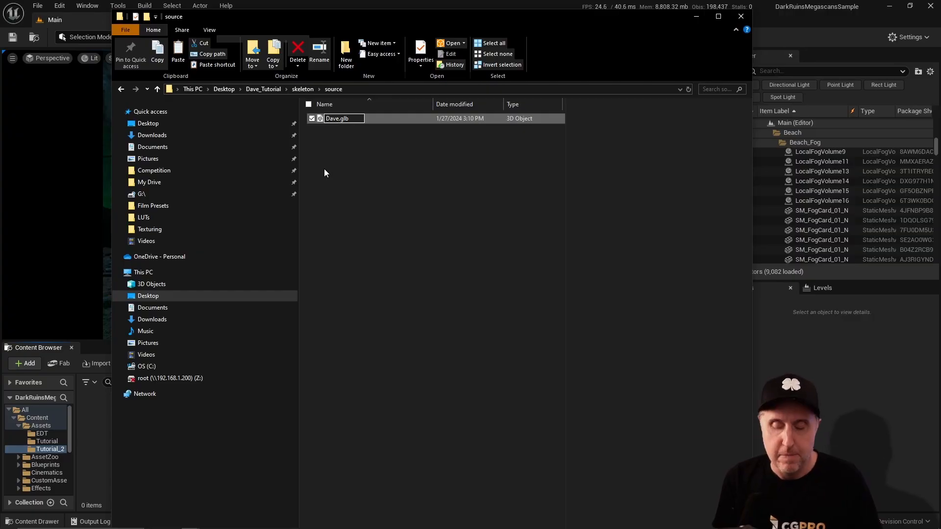
key("Return")
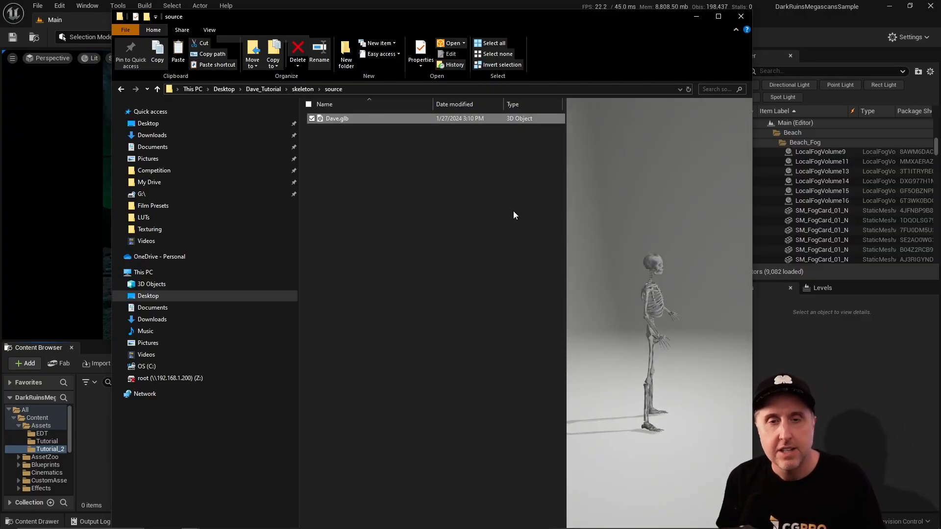
Step: Import Dave.glb into Unreal's Tutorial_2 folder with the default import settings and save all the new assets
left_click_drag(704, 359, 480, 255)
left_click_drag(661, 322, 245, 215)
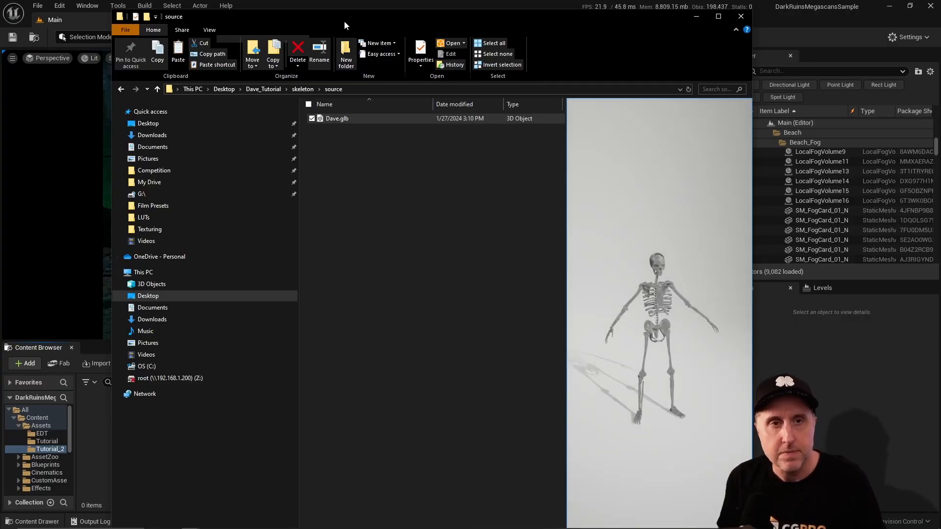
left_click_drag(330, 17, 696, 24)
left_click_drag(706, 127, 499, 252)
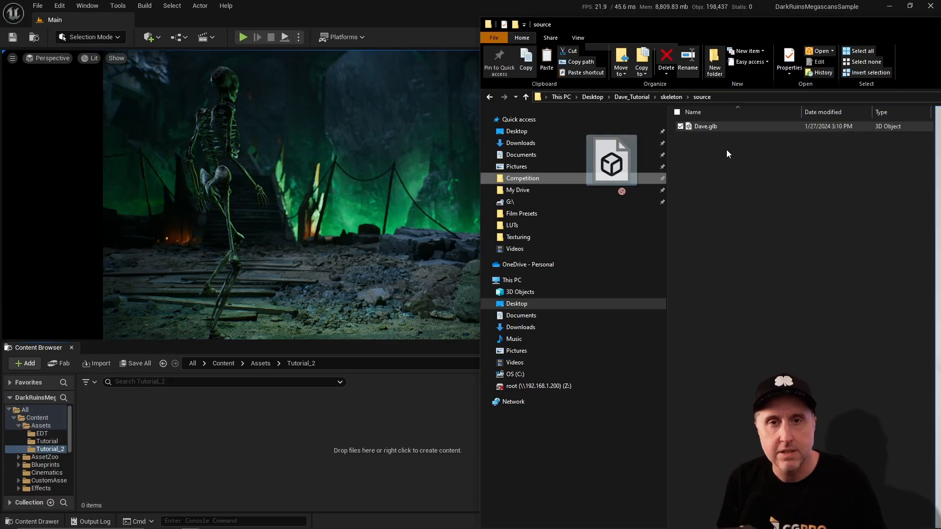
left_click_drag(719, 182, 244, 419)
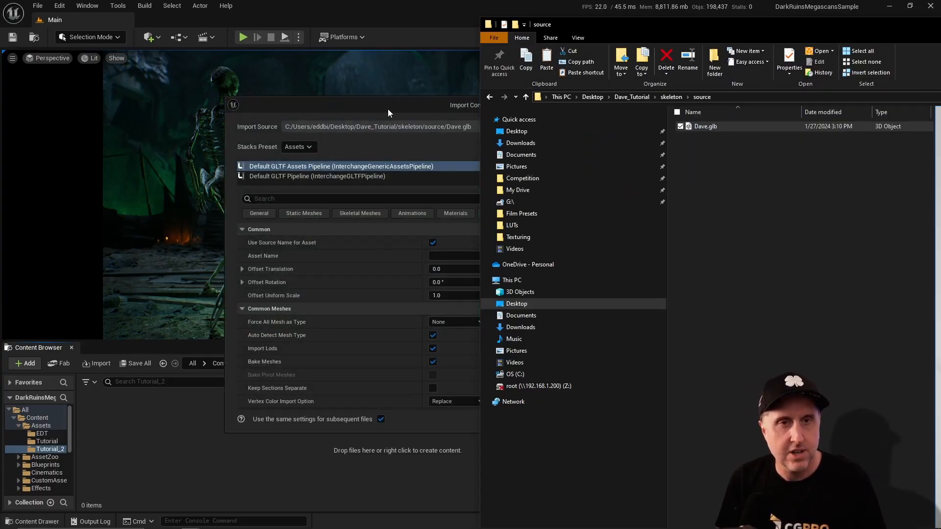
left_click(388, 110)
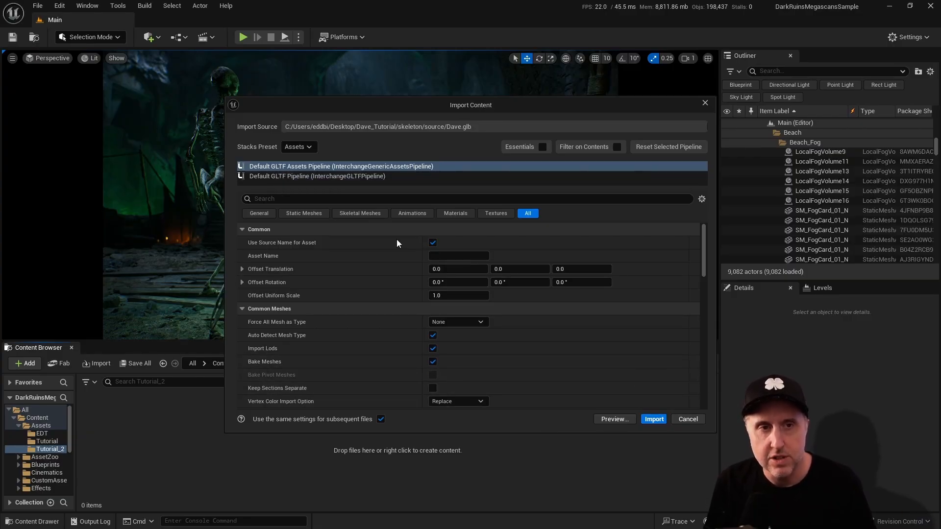
left_click(654, 420)
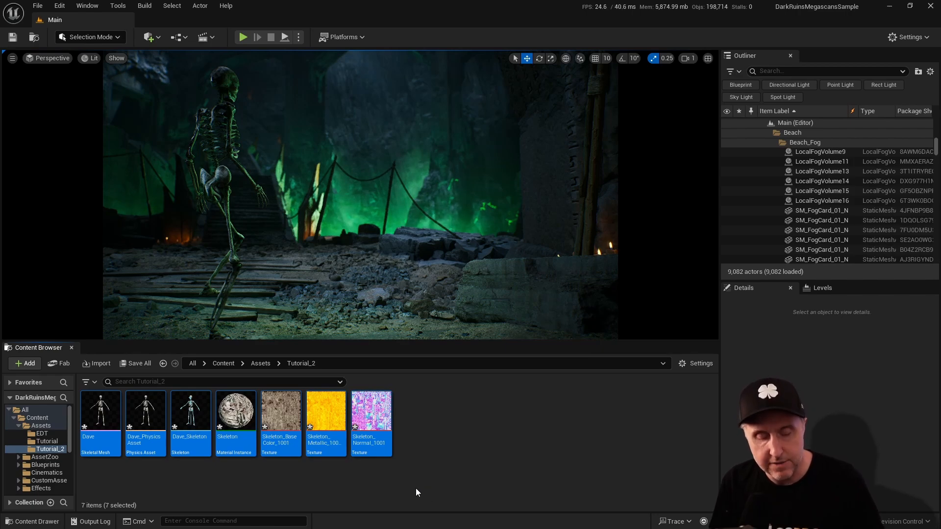
key("ctrl+shift+s")
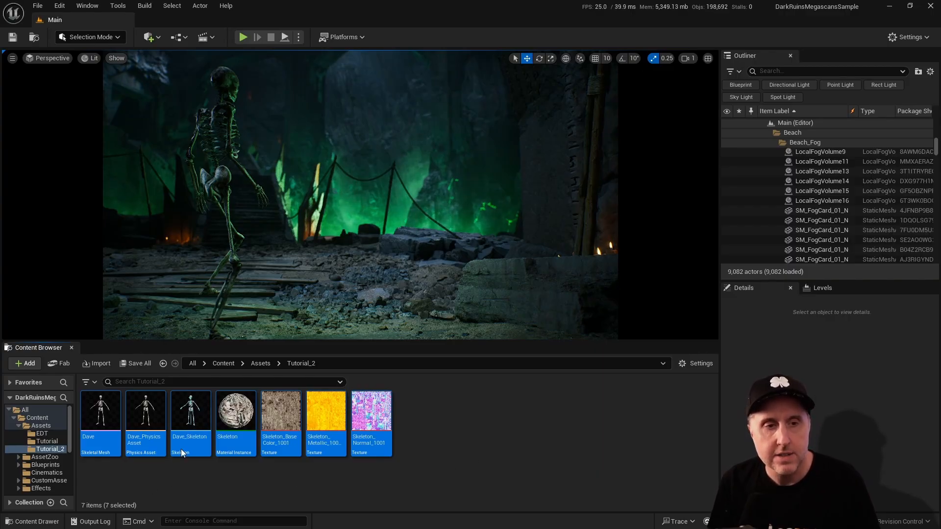
Step: Open the Dave skeletal mesh and make a static mesh from it named StaticMesh in the Assets/Tutorial_2 folder
left_click(99, 422)
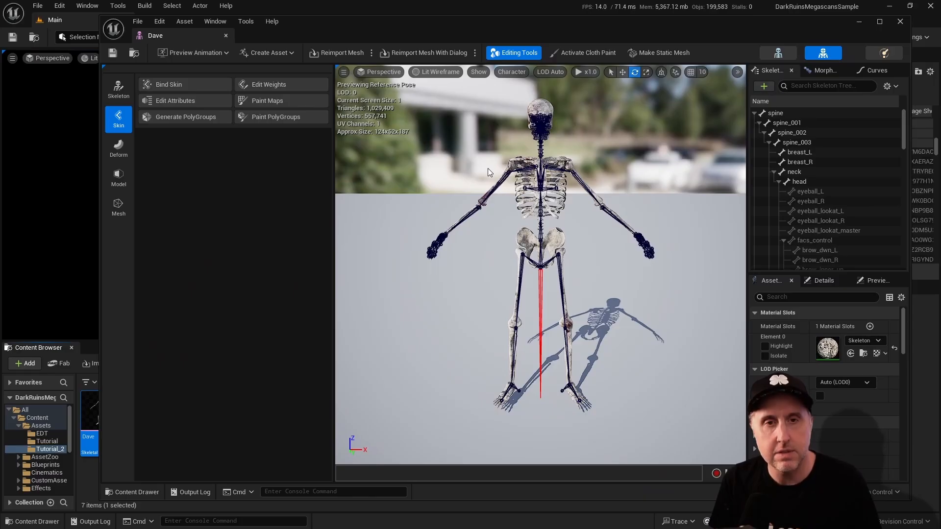
left_click_drag(485, 280, 623, 297, "alt")
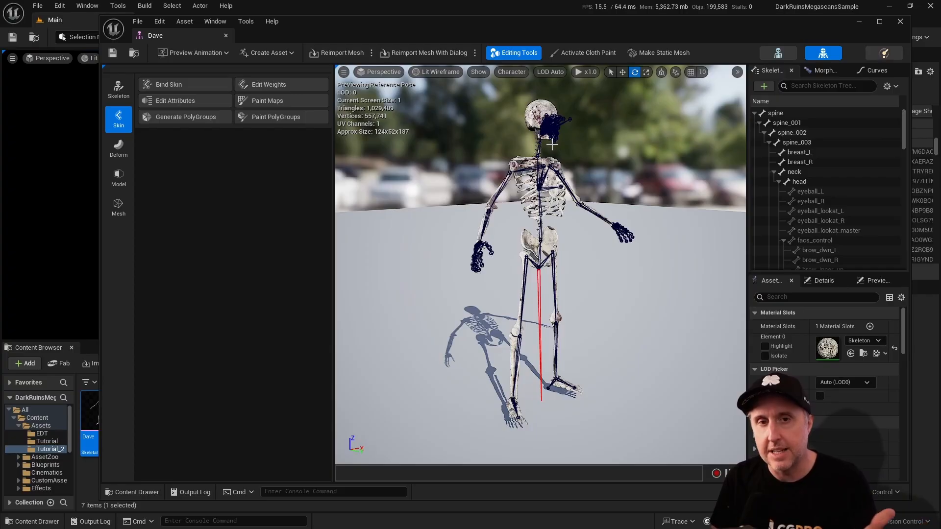
right_click_drag(578, 214, 608, 191)
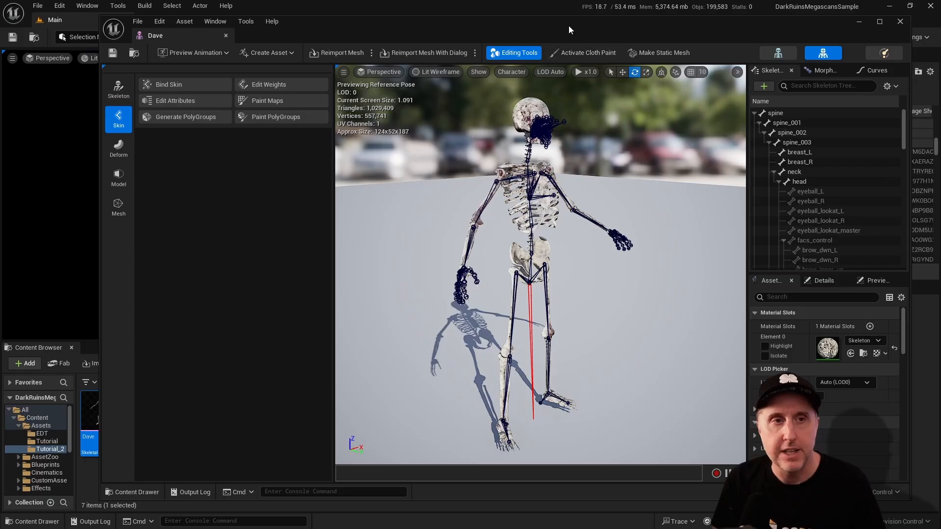
left_click_drag(552, 25, 543, 25)
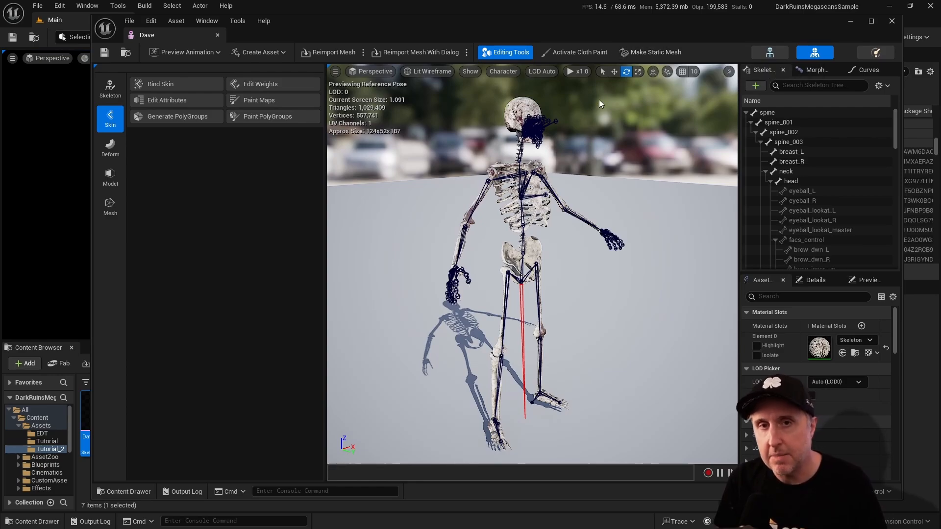
left_click(652, 52)
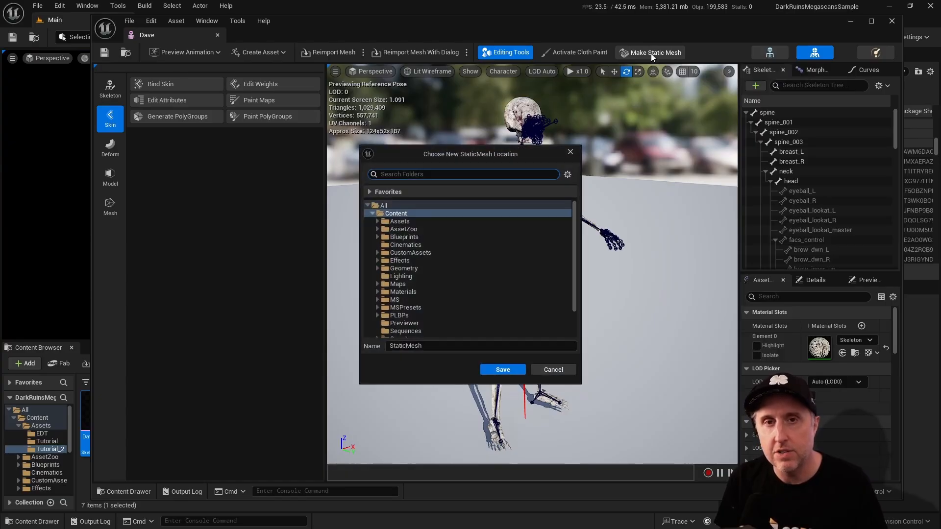
left_click(377, 222)
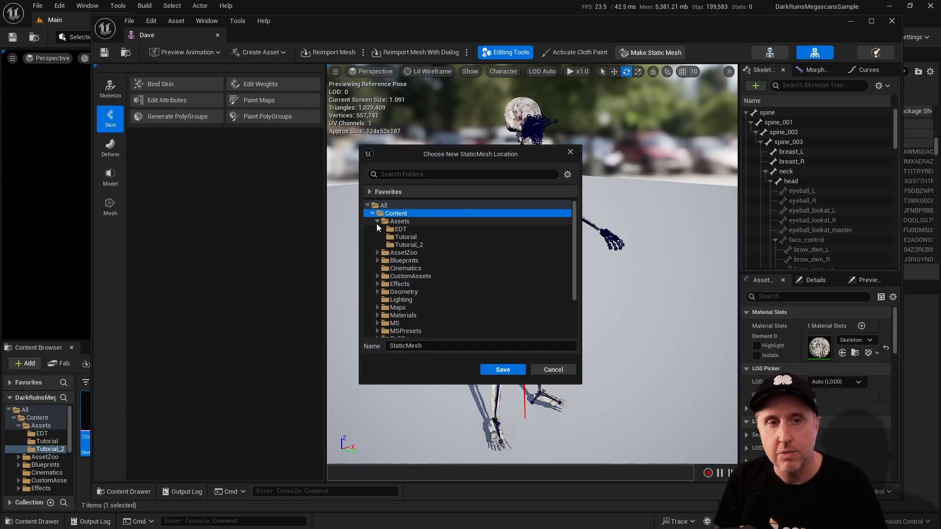
left_click(409, 244)
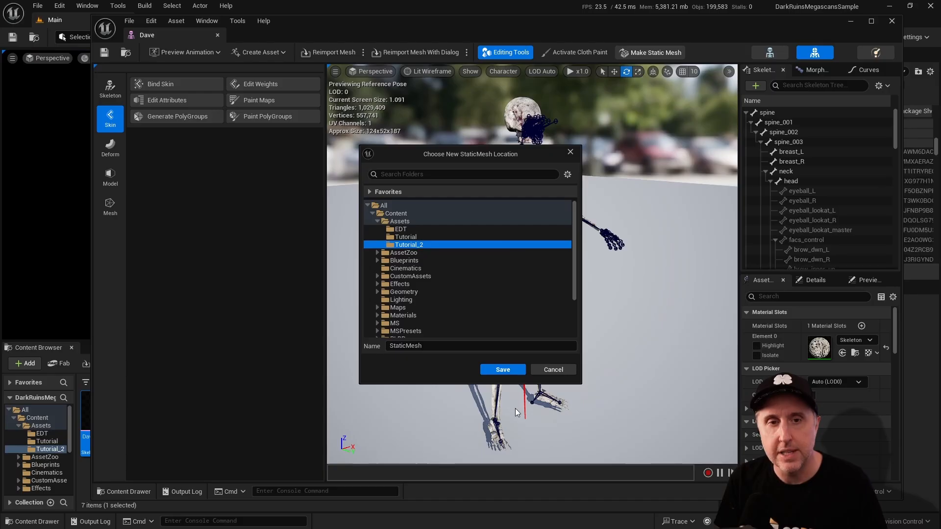
left_click(512, 371)
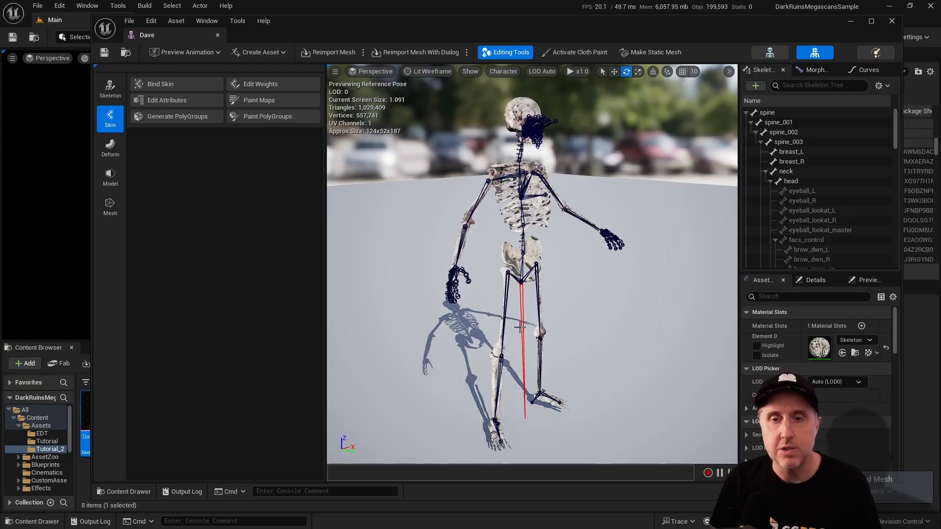
left_click_drag(345, 22, 940, 73)
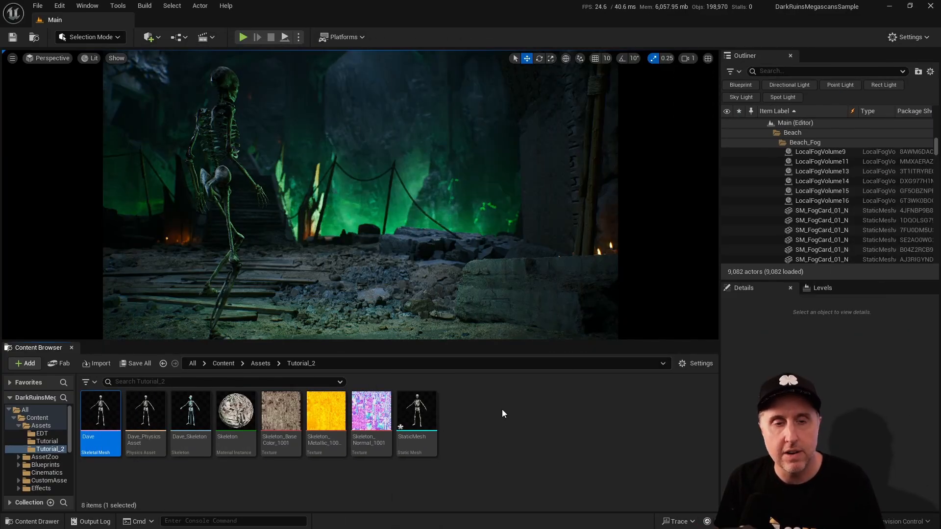
Step: Rename the new StaticMesh asset in the Tutorial_2 folder as SM_Dave
left_click(426, 438)
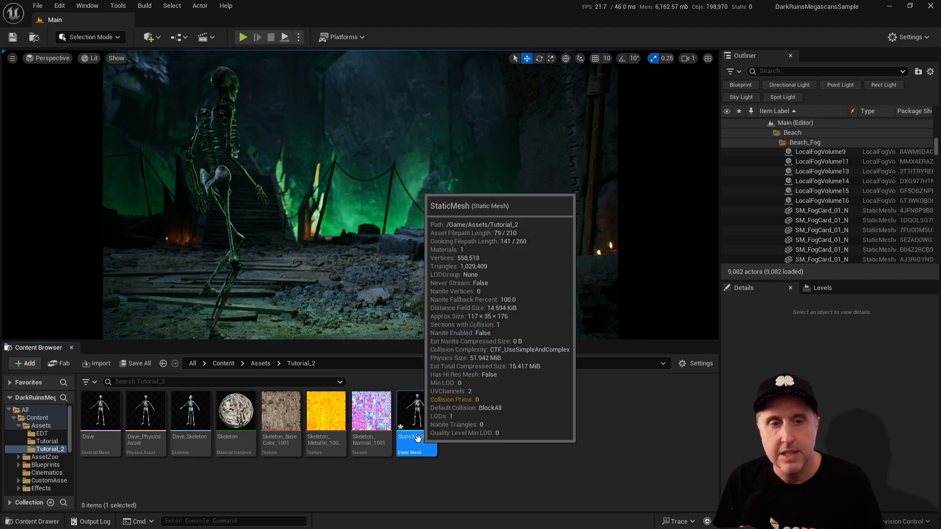
key("F2")
type("Da")
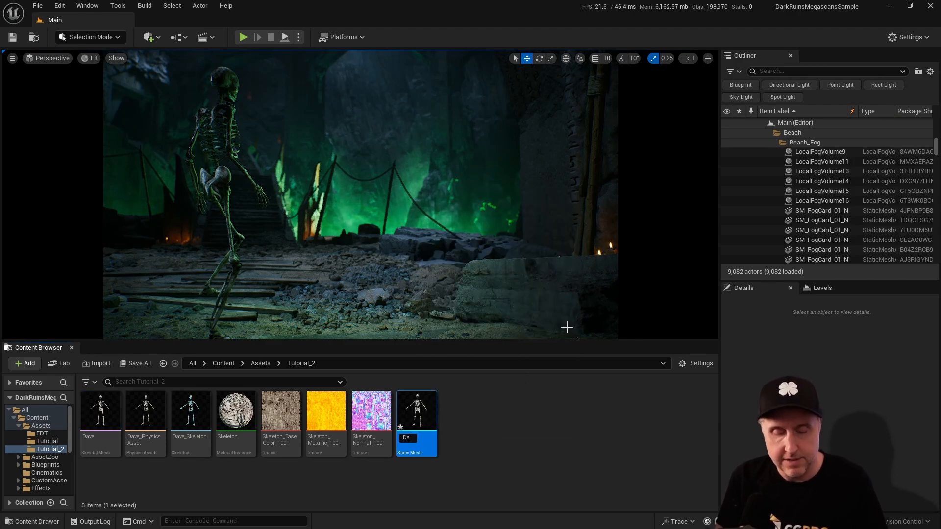
type("ve")
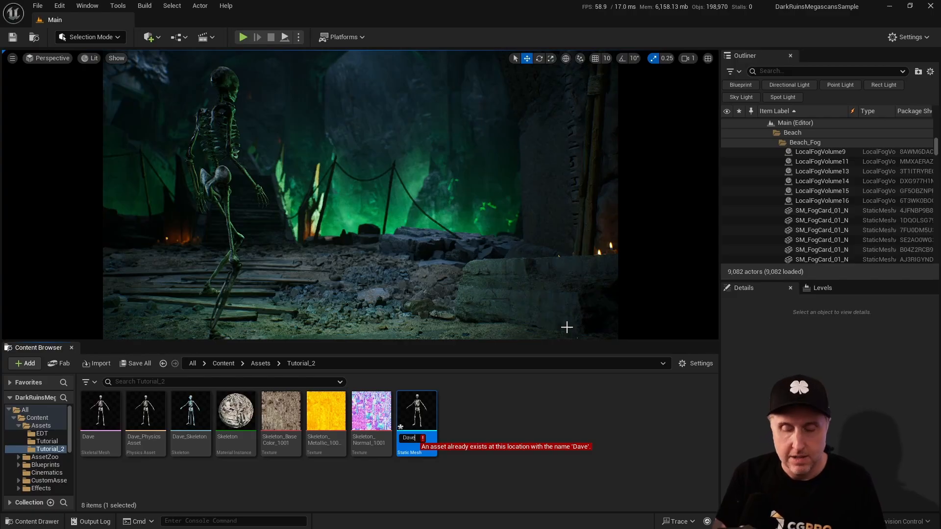
key("Home")
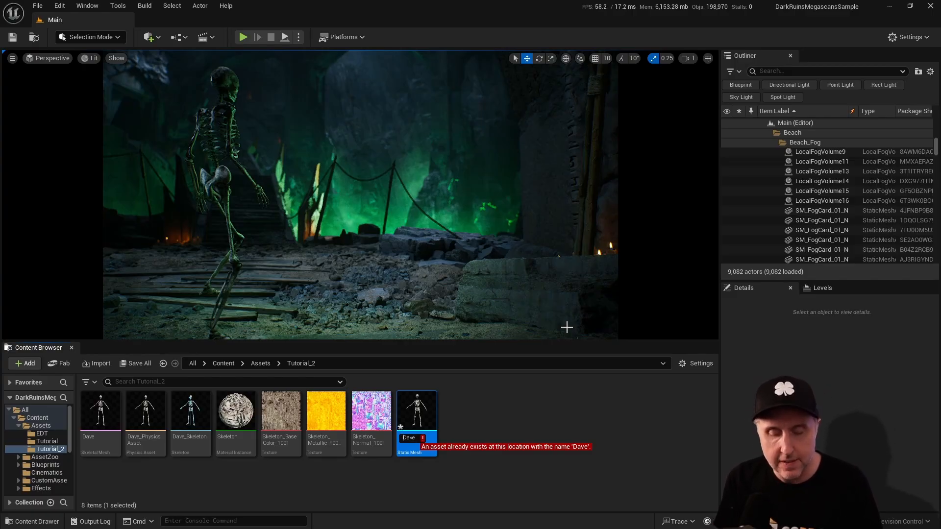
type("SM_")
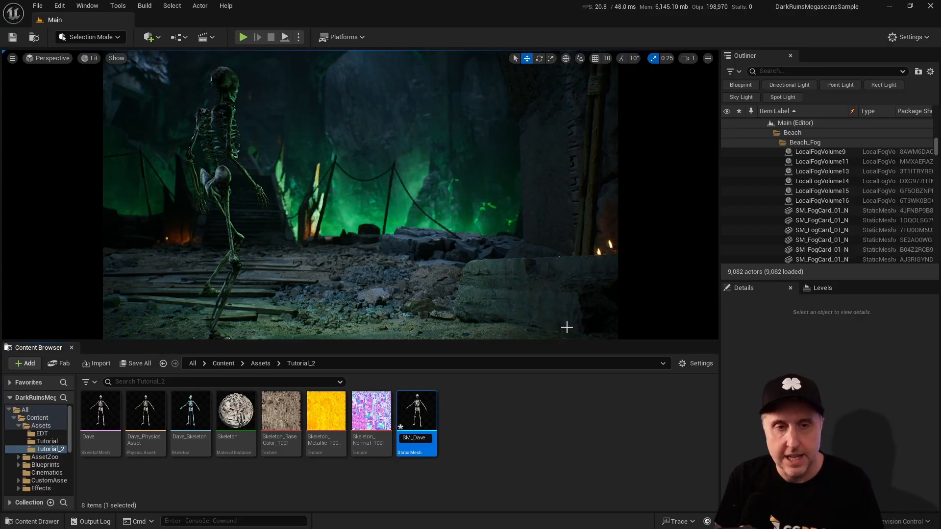
key("Return")
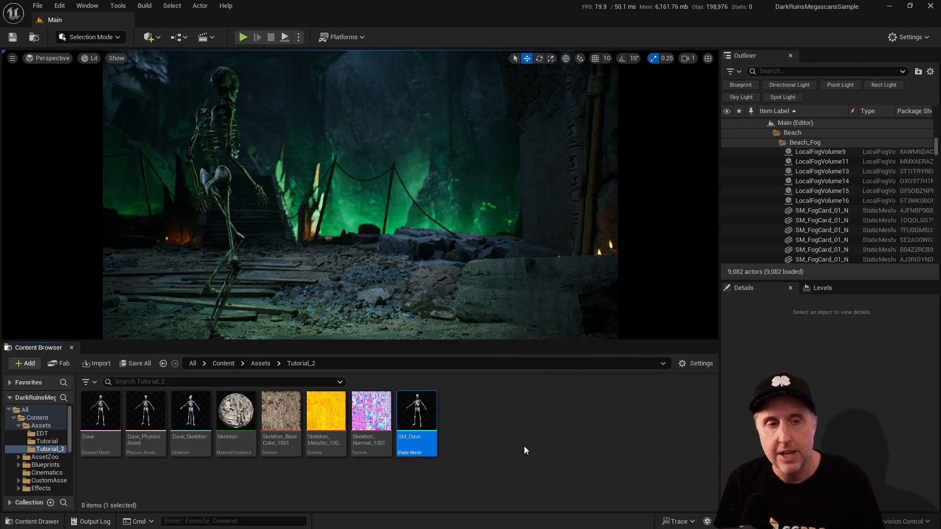
Step: Create a folder named OLD in Tutorial_2 and move the original Dave skeletal mesh, physics asset and skeleton into it
right_click(490, 418)
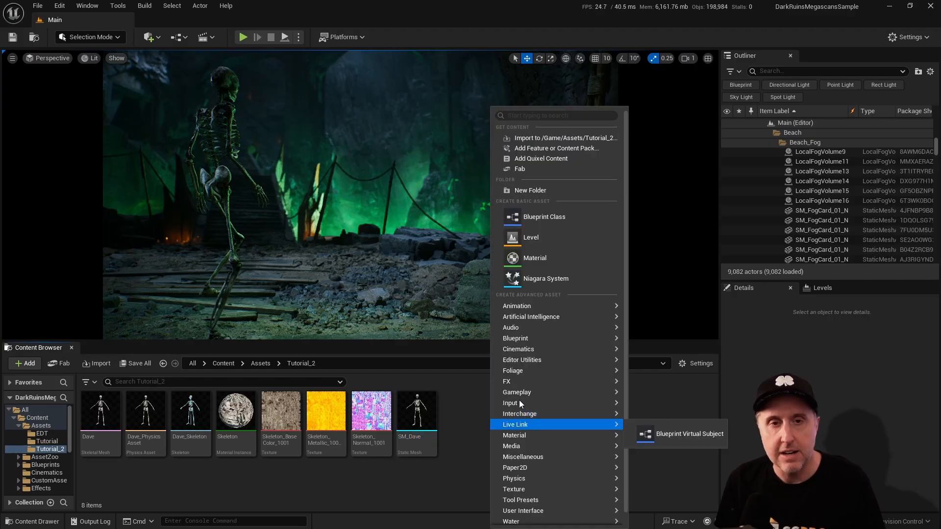
left_click(539, 189)
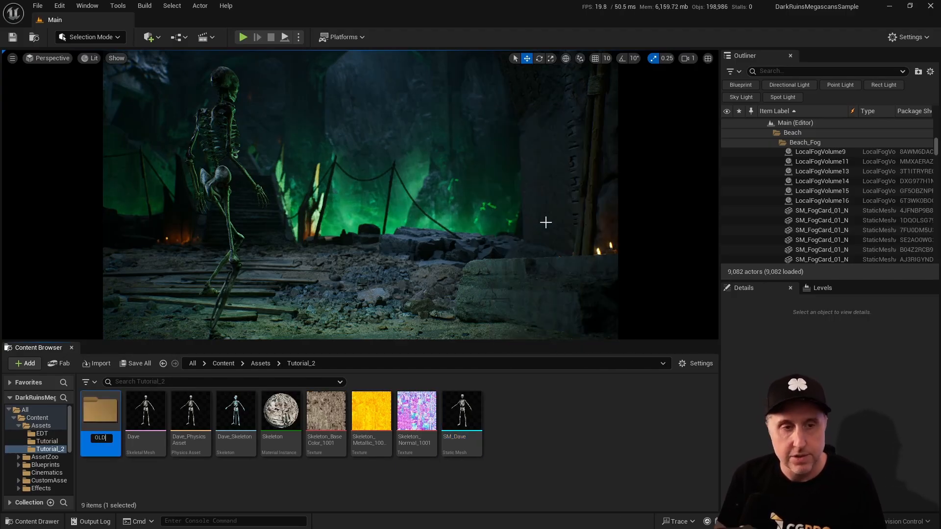
key("Return")
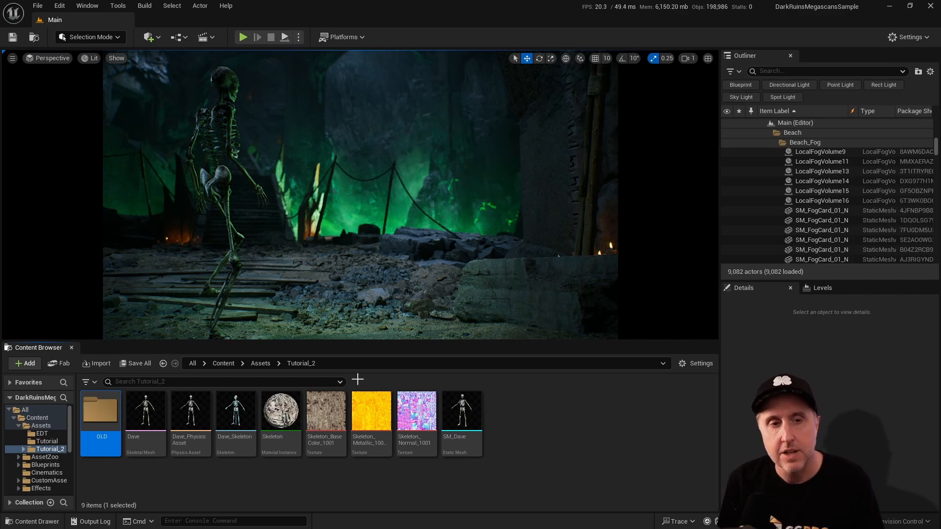
left_click(145, 420)
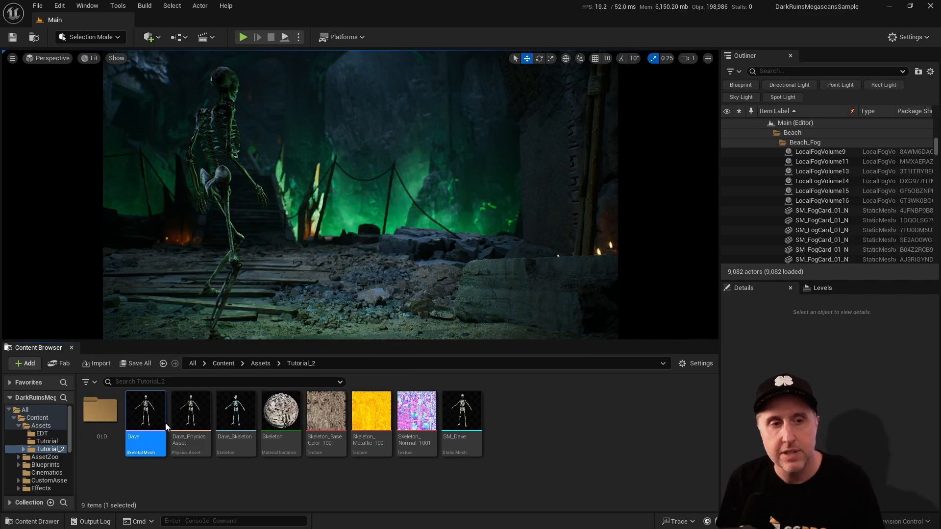
left_click(235, 418, "shift")
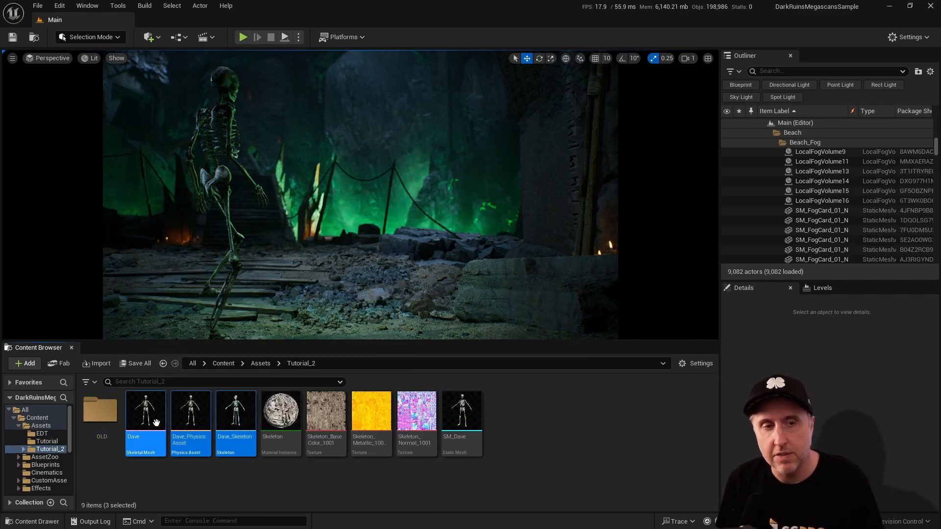
left_click_drag(145, 416, 98, 415)
left_click(134, 437)
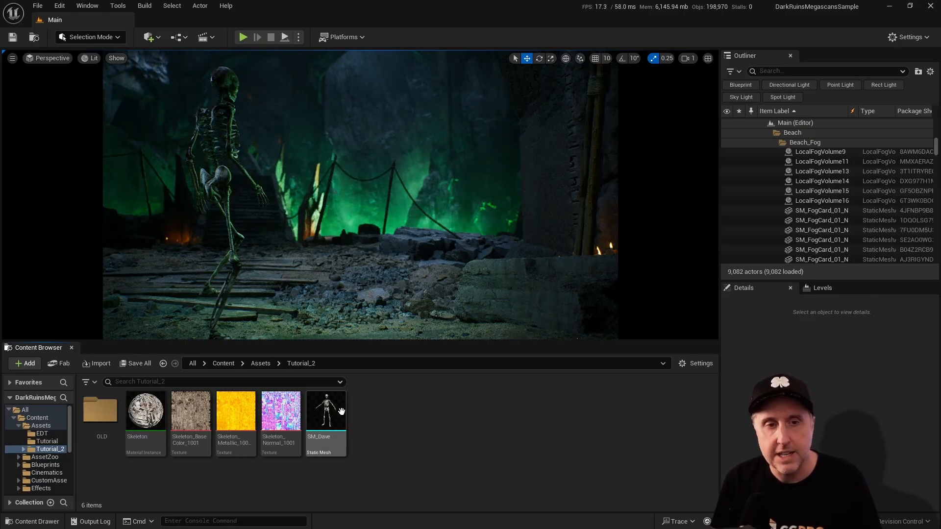
Step: Convert SM_Dave to a skeletal mesh with a new skeleton, bottom-center root bone and the default SKM_ and SK_ prefixes
mouse_move(326, 428)
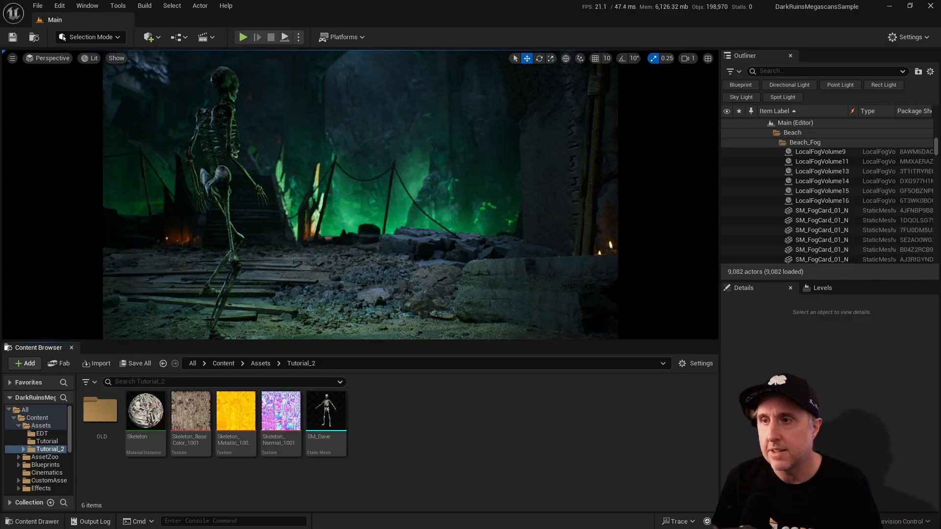
right_click(324, 424)
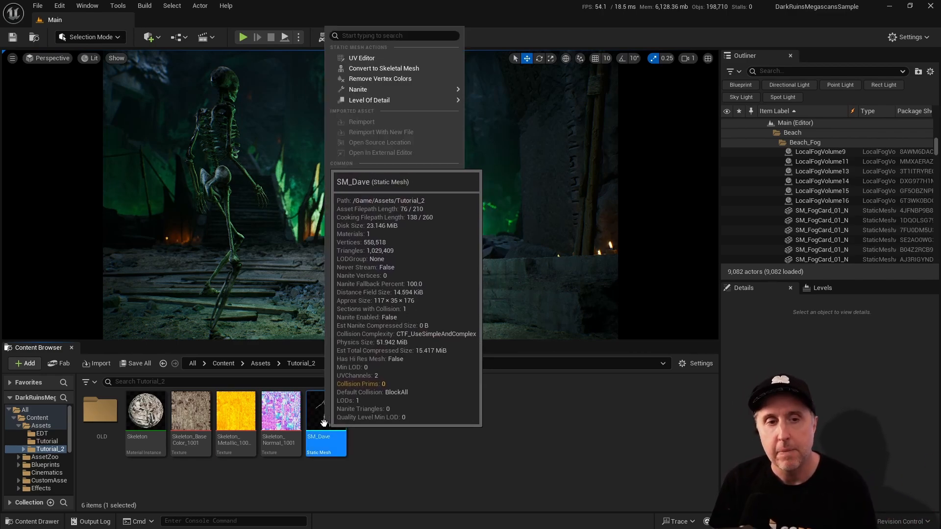
mouse_move(380, 100)
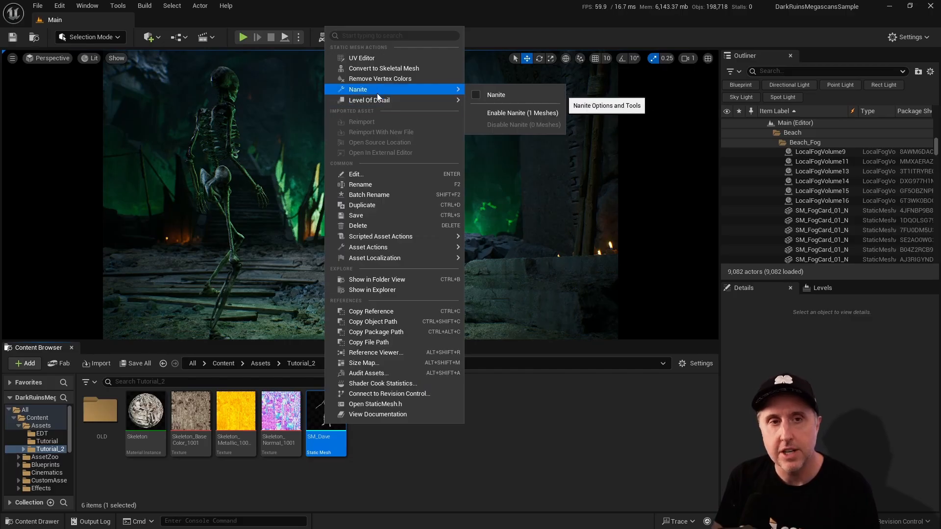
left_click(387, 70)
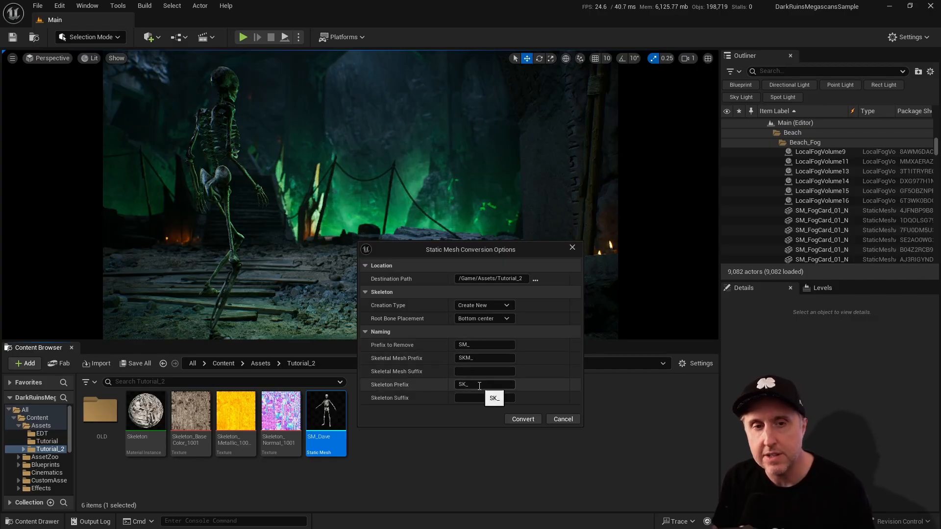
left_click(530, 419)
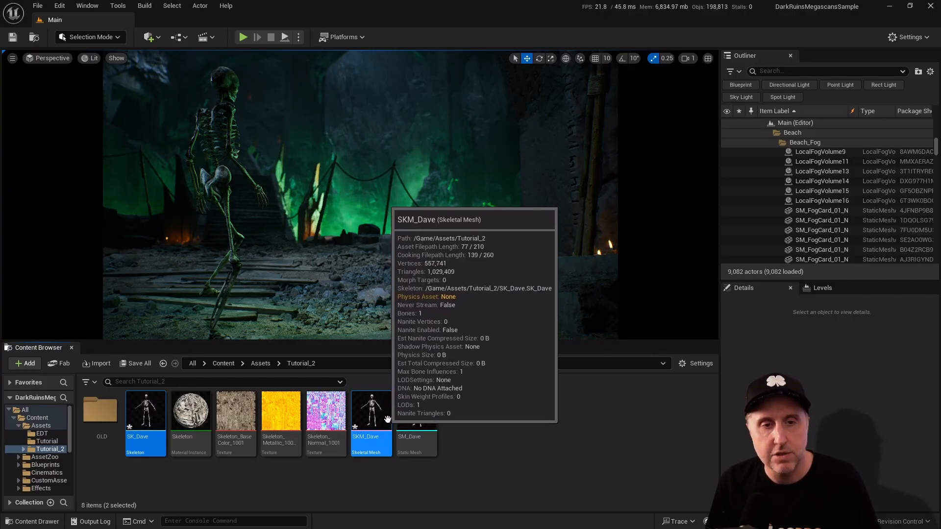
Step: Open the converted SKM_Dave skeletal mesh in its editor and bring that window over the main editor
mouse_move(417, 420)
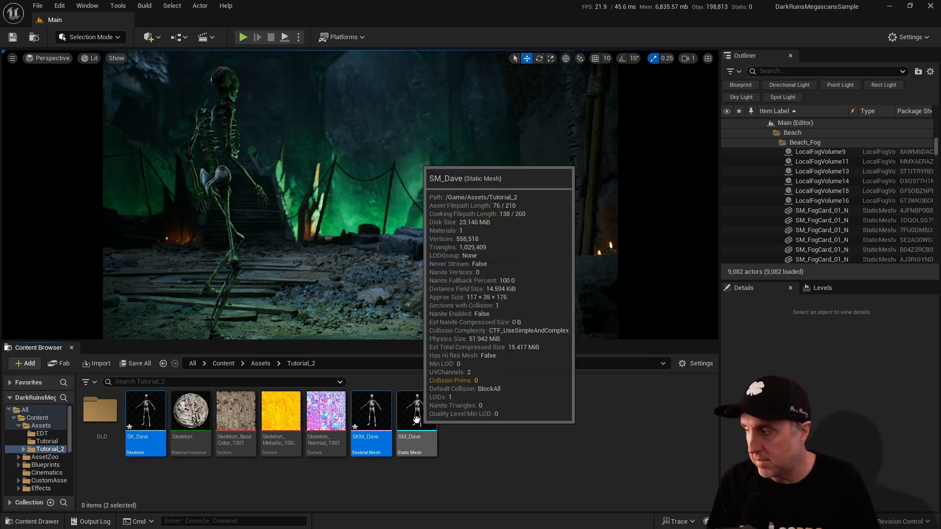
mouse_move(376, 436)
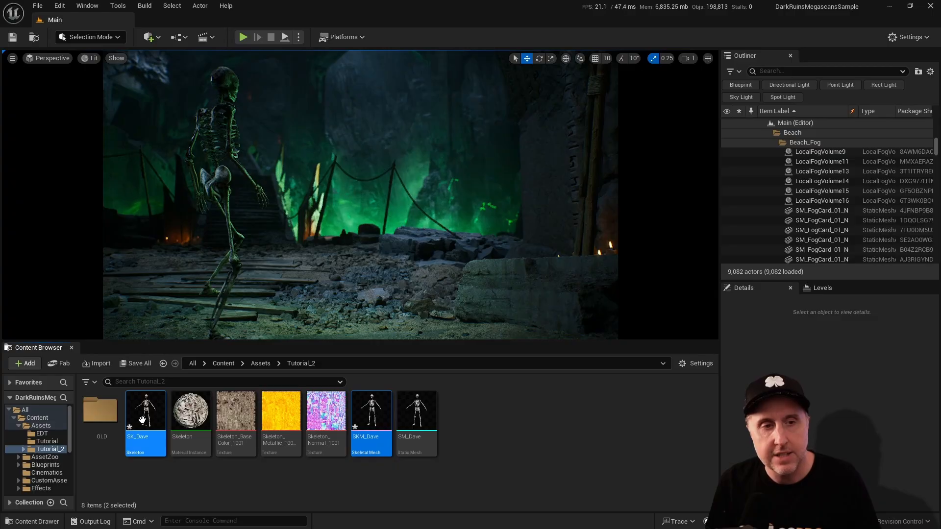
mouse_move(142, 428)
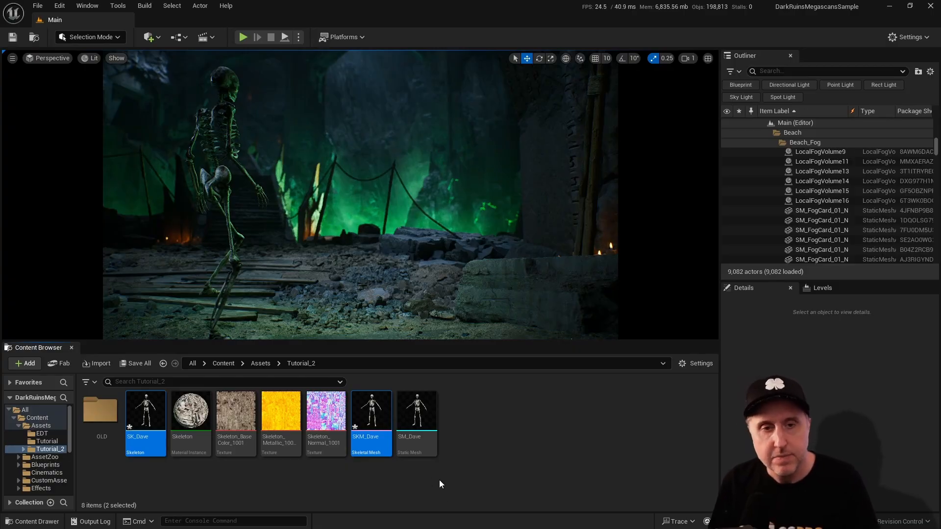
left_click(373, 420)
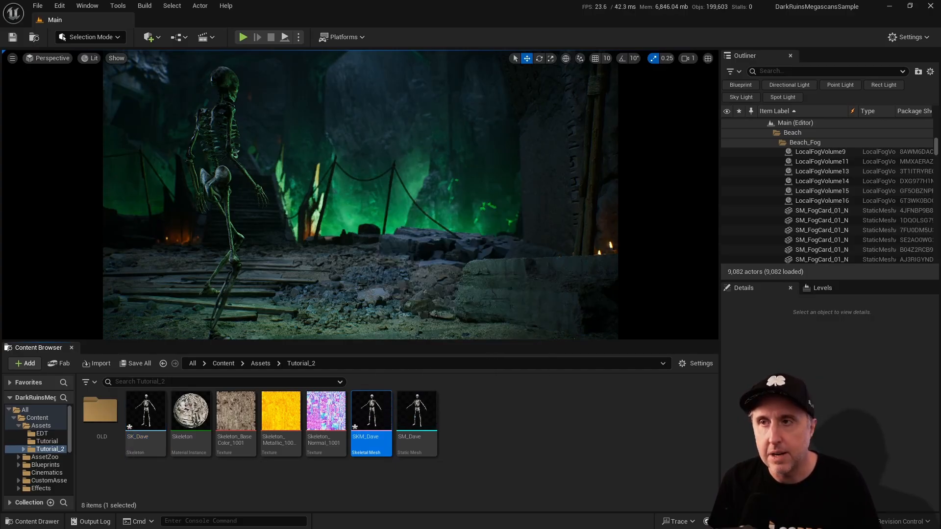
left_click_drag(940, 128, 478, 29)
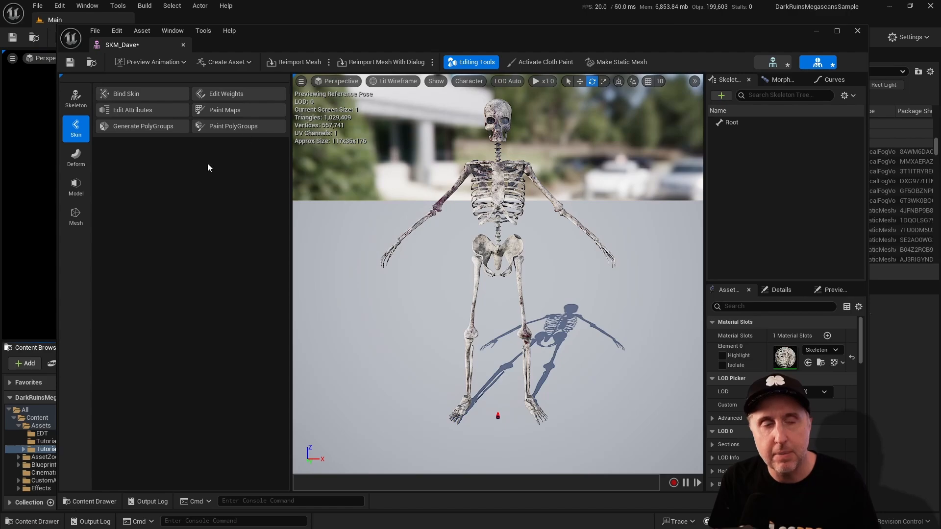
Step: Search the plugins for "skele" to check whether Skeletal Mesh Editing Tools is enabled
left_click(59, 5)
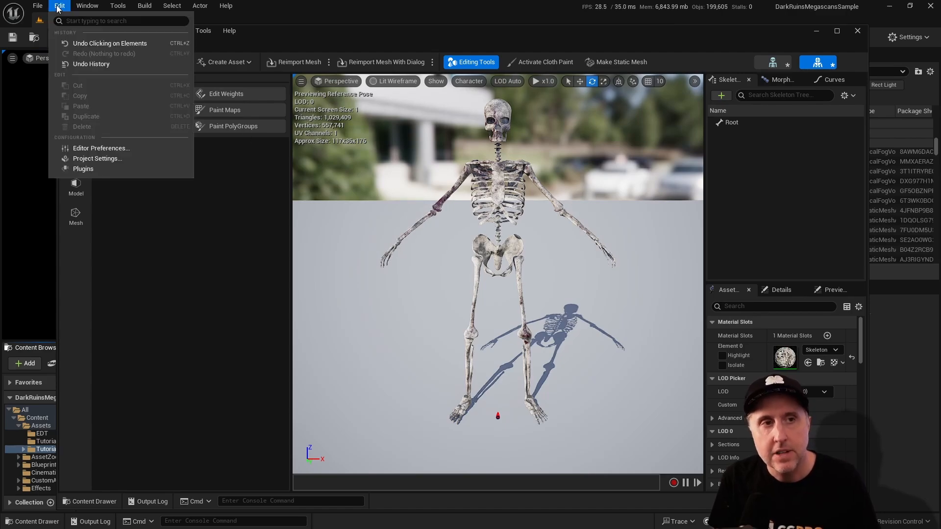
left_click(90, 174)
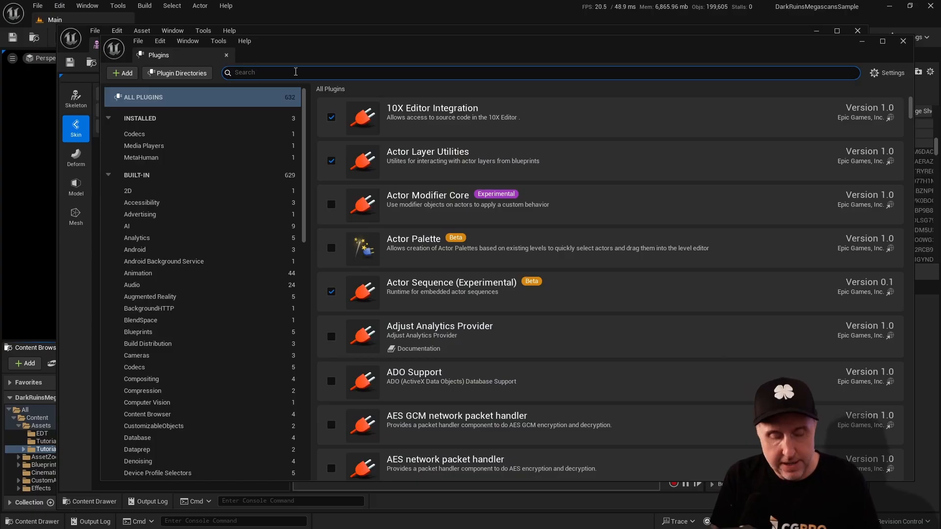
type("skele")
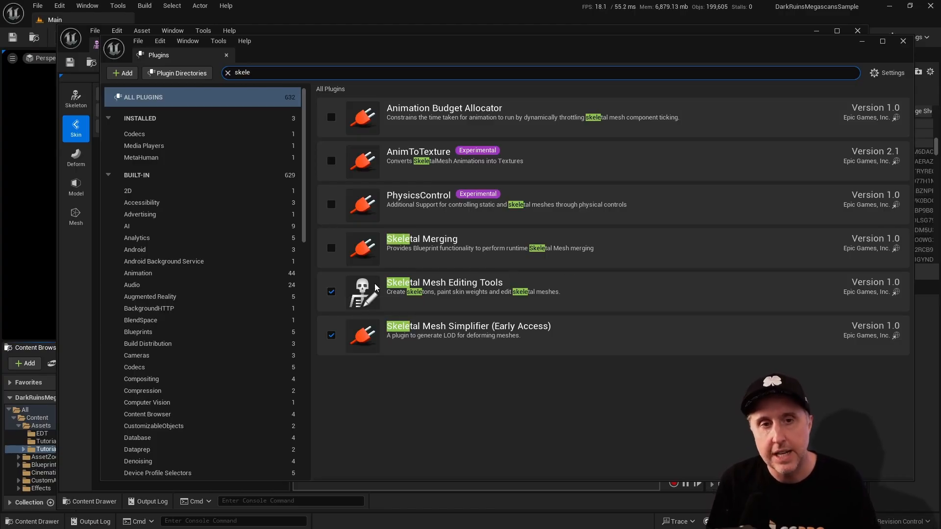
left_click_drag(808, 52, 794, 56)
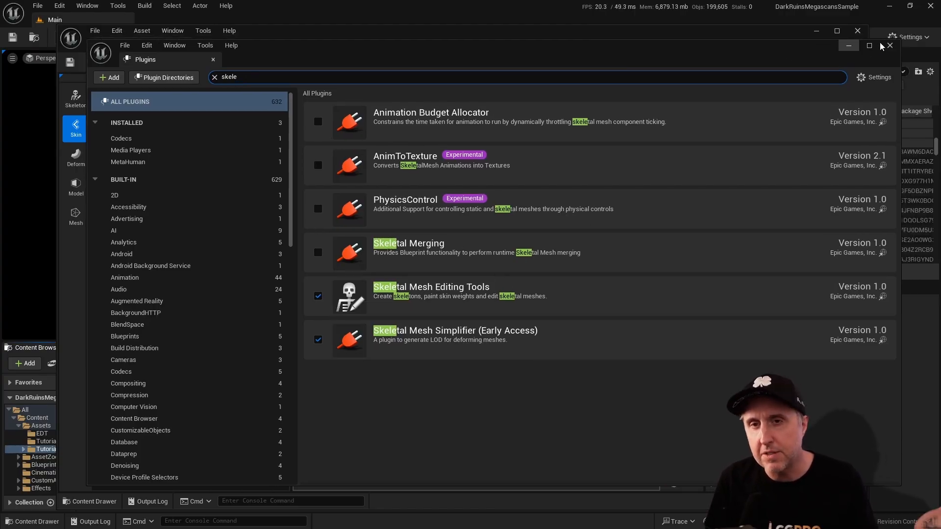
Step: Close the Plugins window and select the root bone at the skeleton's feet in the SKM_Dave viewport
left_click(890, 46)
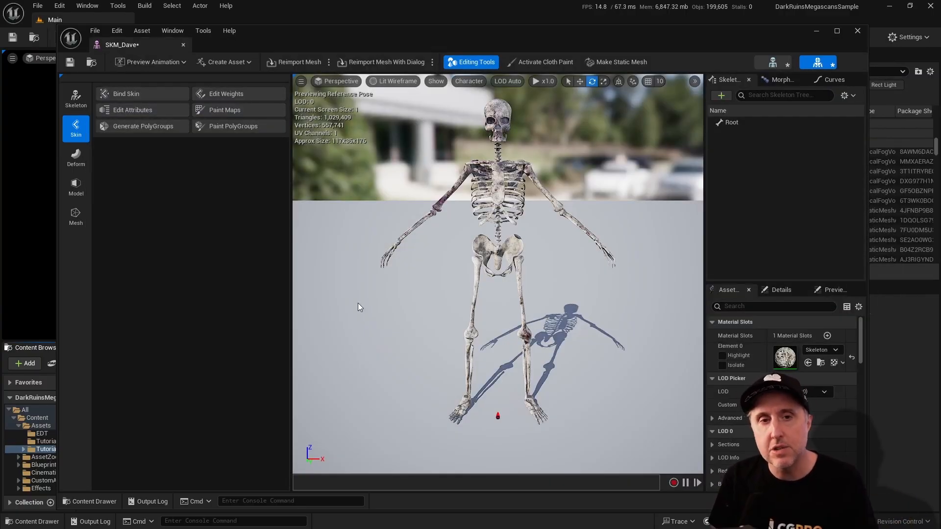
right_click_drag(494, 301, 574, 257)
key("w")
key("a")
key("s")
key("w")
key("s")
key("w")
key("s")
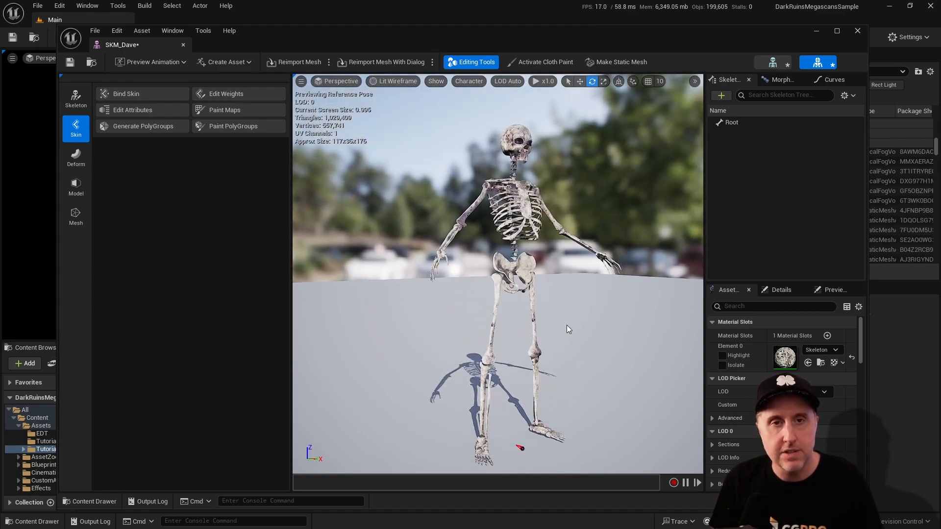
left_click(520, 448)
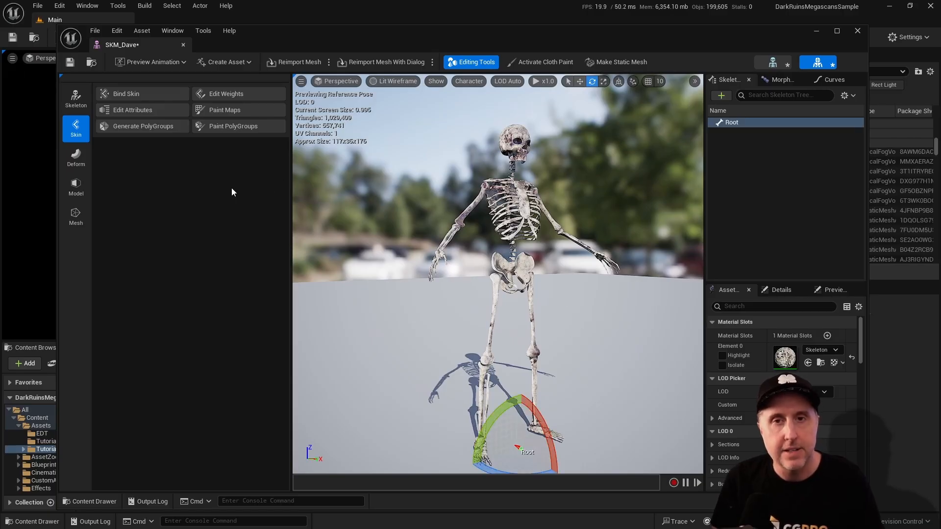
Step: Start Edit Skeleton on the mesh and reset the Root bone's location to 0, 0, 0
left_click(75, 100)
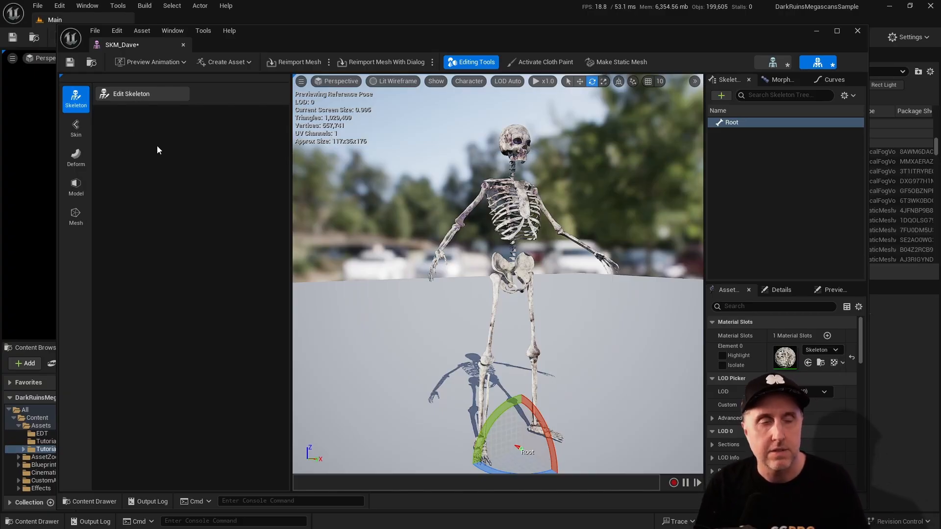
left_click(133, 98)
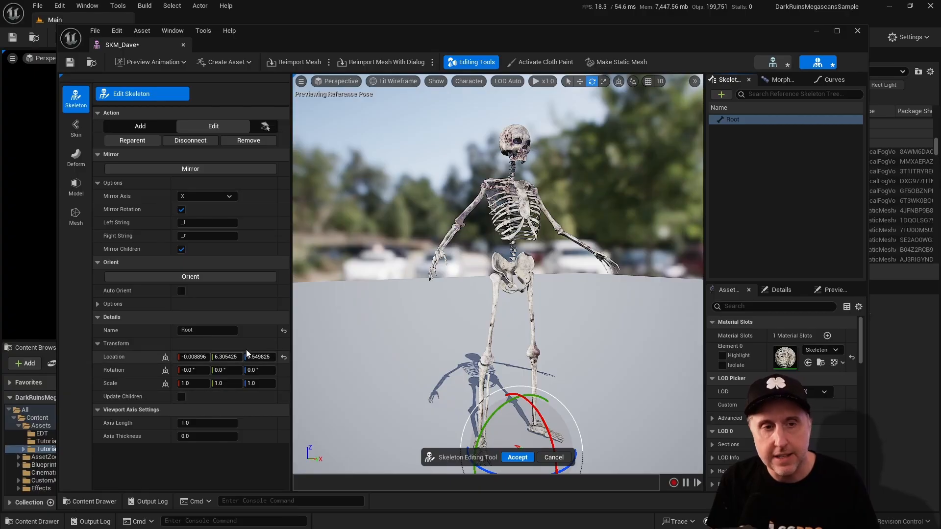
left_click(284, 358)
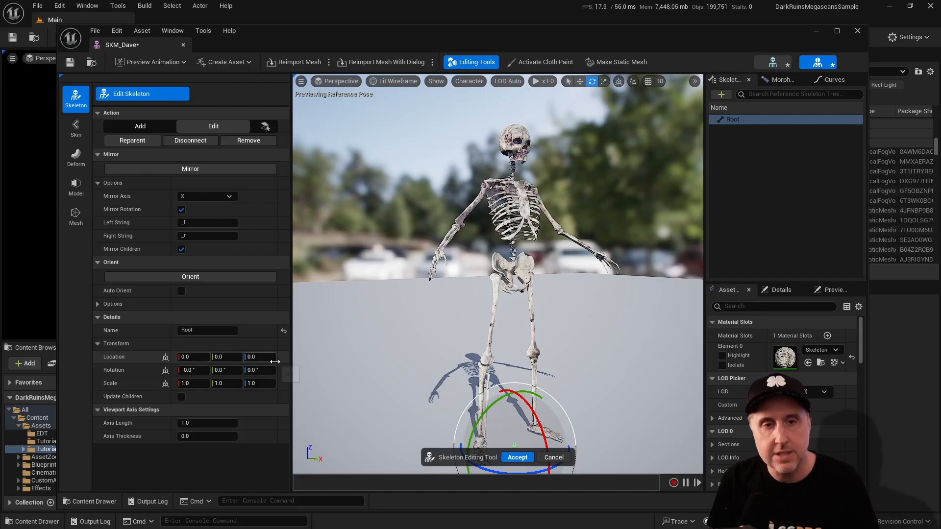
Step: Add a child bone of Root at the center of the pelvis, using the Within Mesh projection
right_click_drag(428, 336, 424, 355)
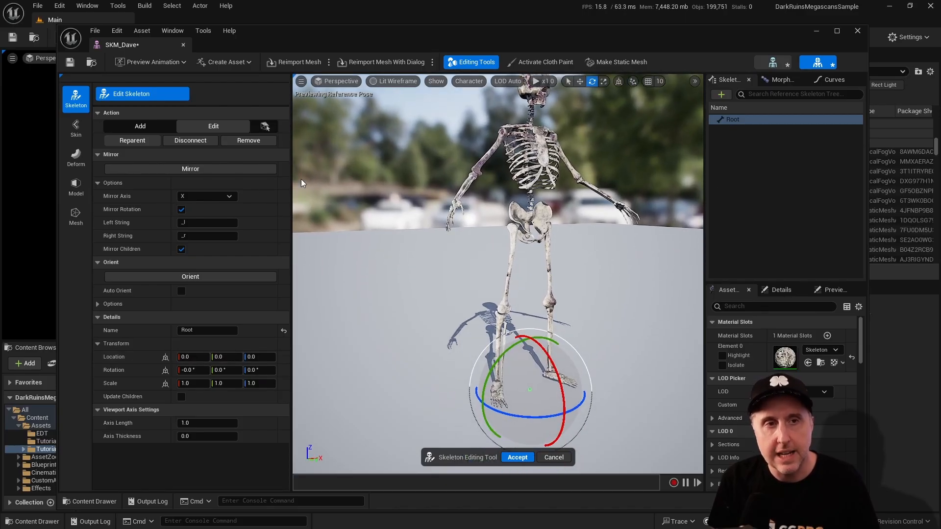
left_click(148, 126)
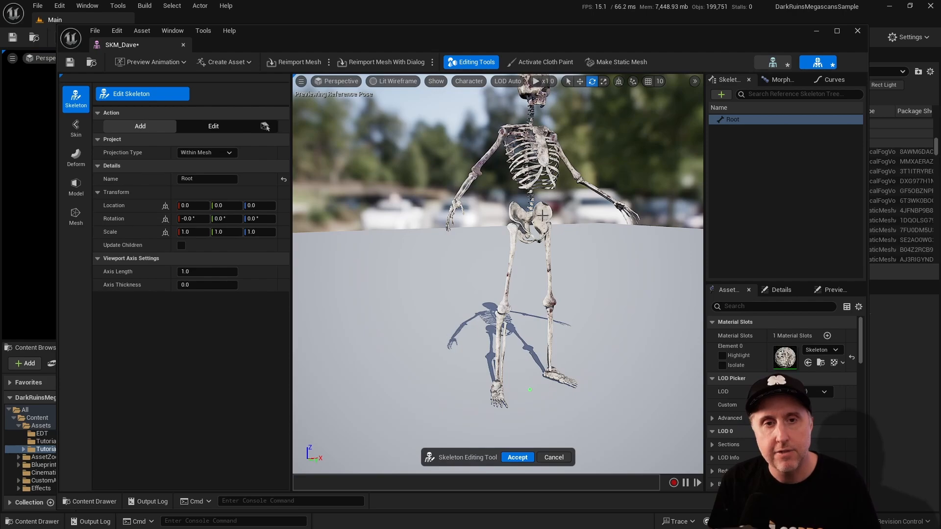
right_click_drag(566, 214, 474, 206)
key("w")
key("d")
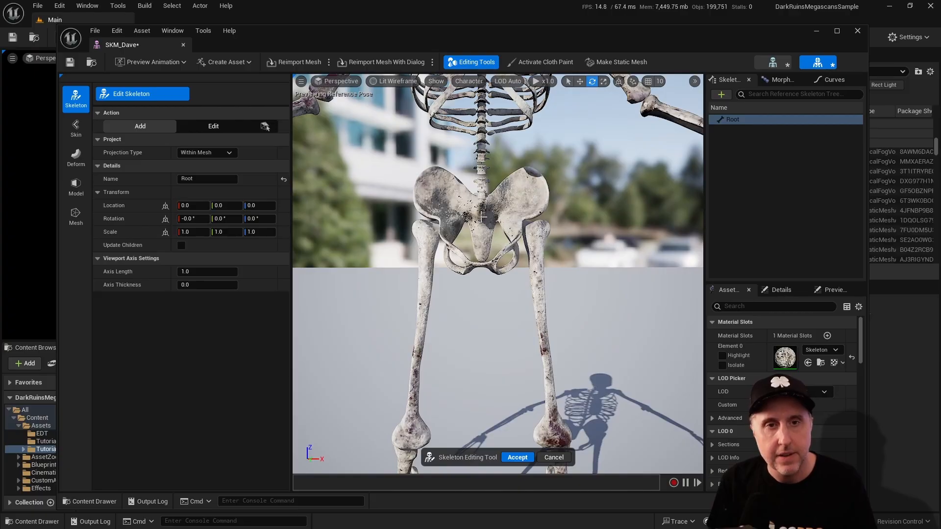
left_click(483, 215)
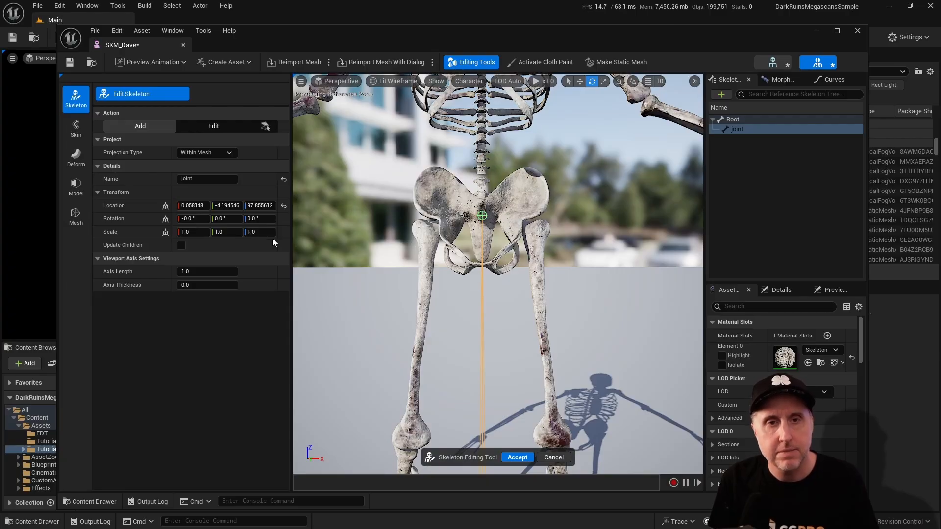
Step: Set the pelvis bone's X location to 0 to center it on the body
left_click(193, 205)
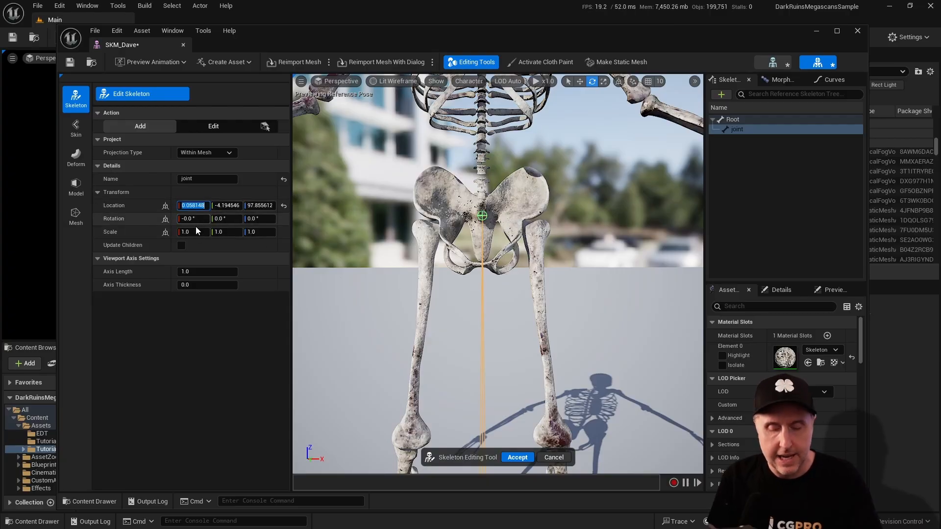
type("0")
key("Return")
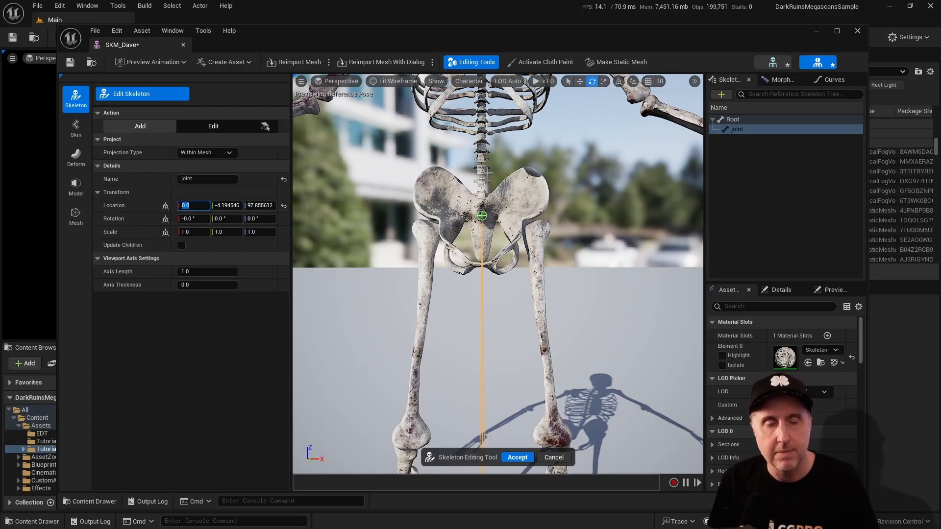
Step: Add a child bone of the pelvis bone at the right hip joint
key("s")
mouse_move(491, 197)
right_mouse_down()
mouse_move(489, 240)
mouse_move(493, 227)
mouse_move(482, 223)
mouse_move(490, 213)
right_mouse_up()
key("w")
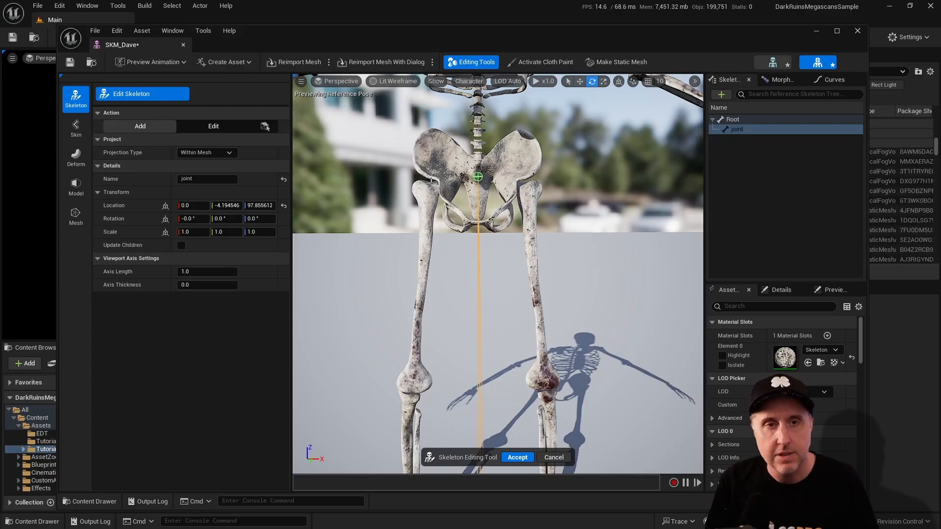
right_click_drag(449, 186, 519, 169)
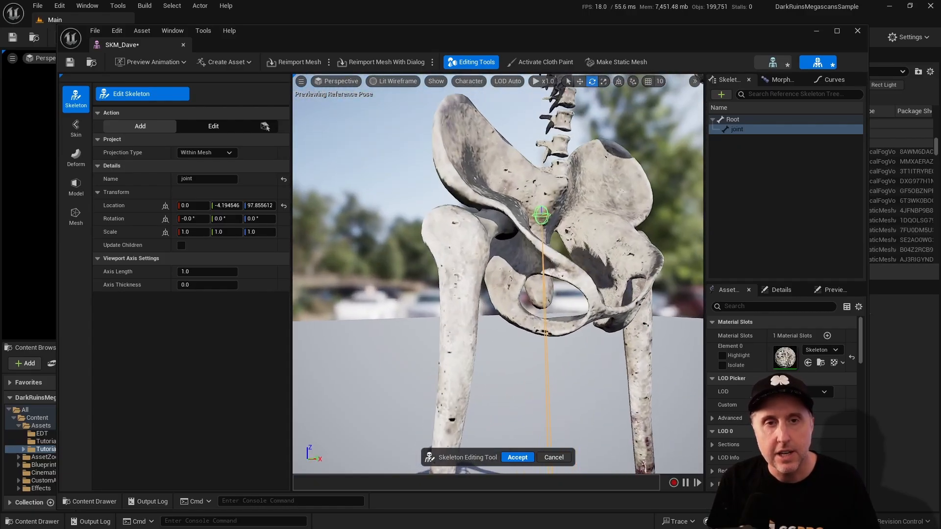
mouse_move(471, 197)
right_mouse_down()
mouse_move(458, 202)
mouse_move(471, 198)
right_mouse_up()
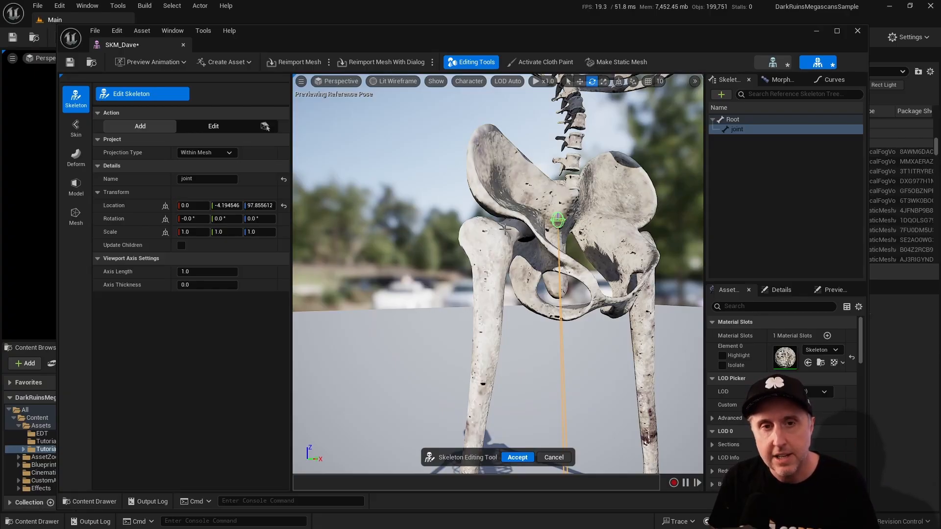
left_click(505, 229)
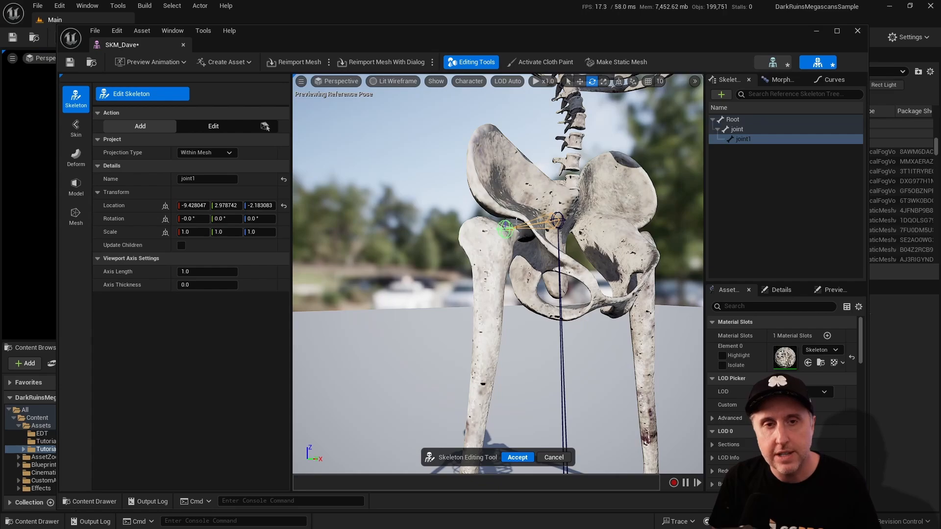
Step: Continue the right leg's bone chain with a bone at the knee and one at the ankle
right_click_drag(516, 222, 587, 250)
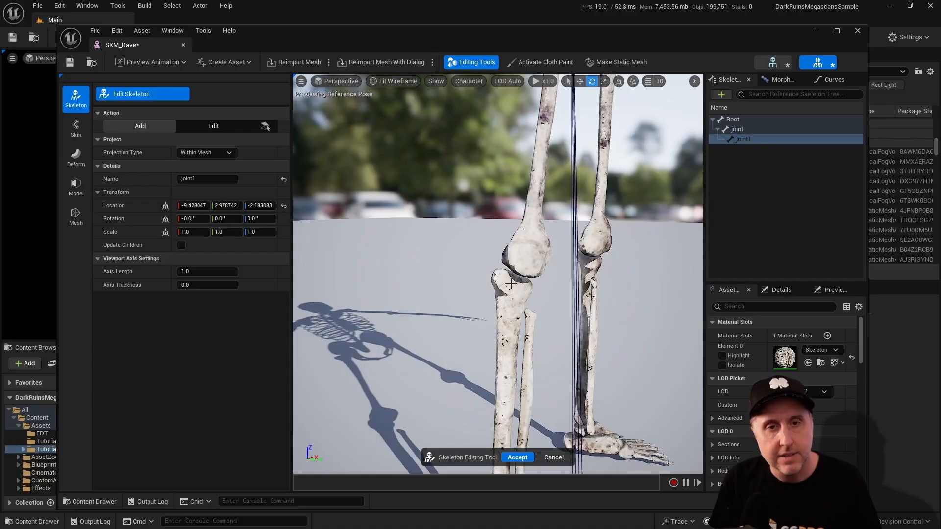
left_click(512, 283)
mouse_move(576, 286)
right_mouse_down()
mouse_move(581, 333)
mouse_move(532, 301)
mouse_move(563, 295)
right_mouse_up()
left_click(535, 265)
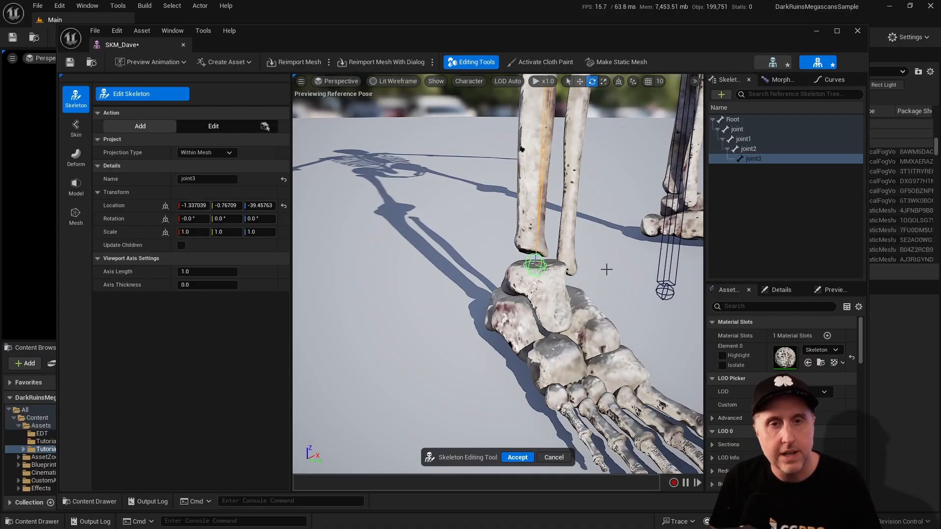
Step: Extend the right leg's bone chain with a bone at the midfoot and one at the middle toe's tip
right_click_drag(606, 269, 621, 285)
left_click(429, 300)
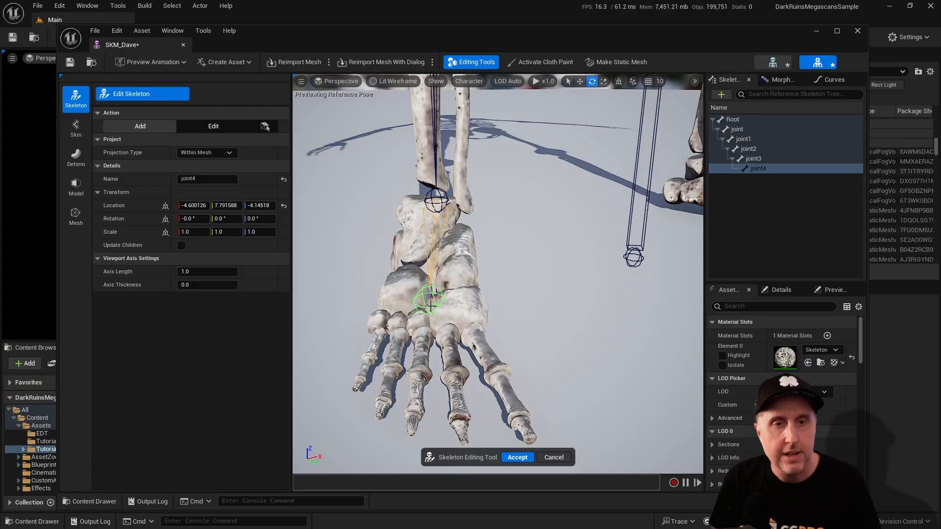
left_click(411, 431)
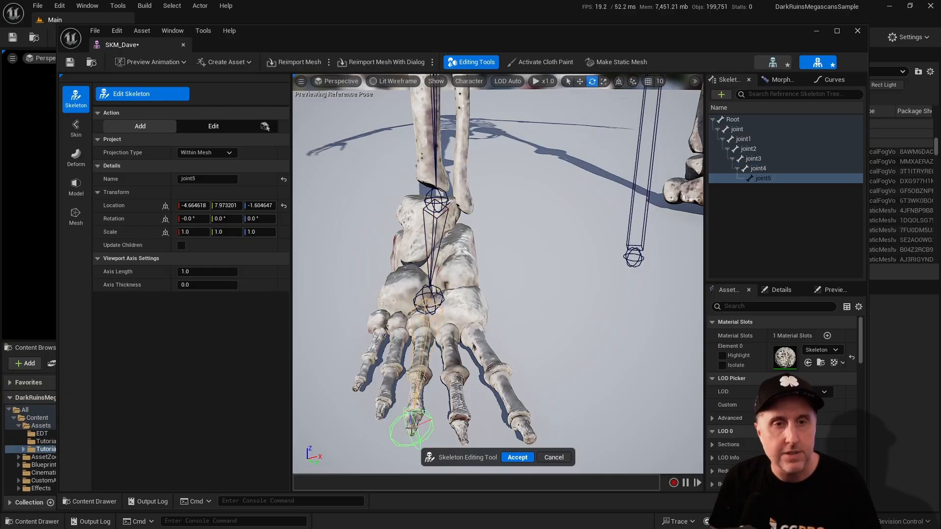
Step: Rename the bone directly below Root as pelvis
right_click_drag(455, 324, 446, 247)
left_click(738, 131)
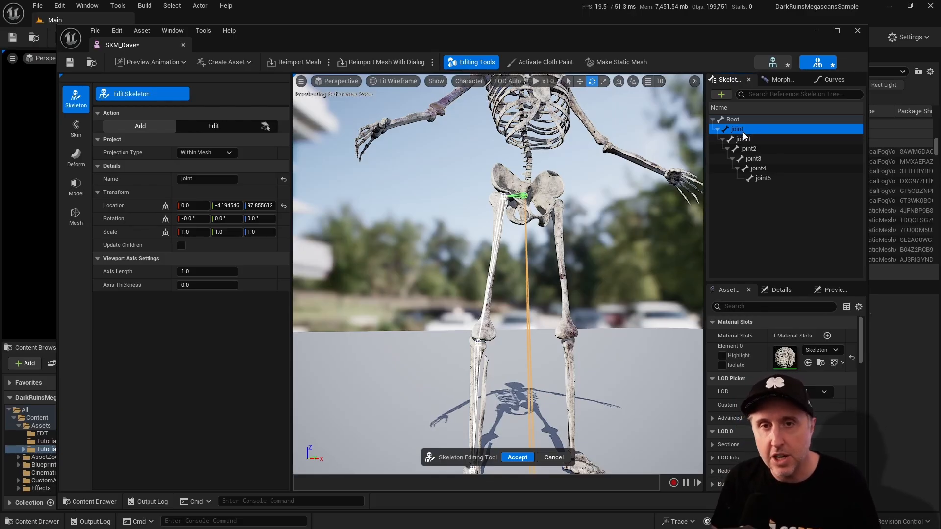
left_click(741, 130)
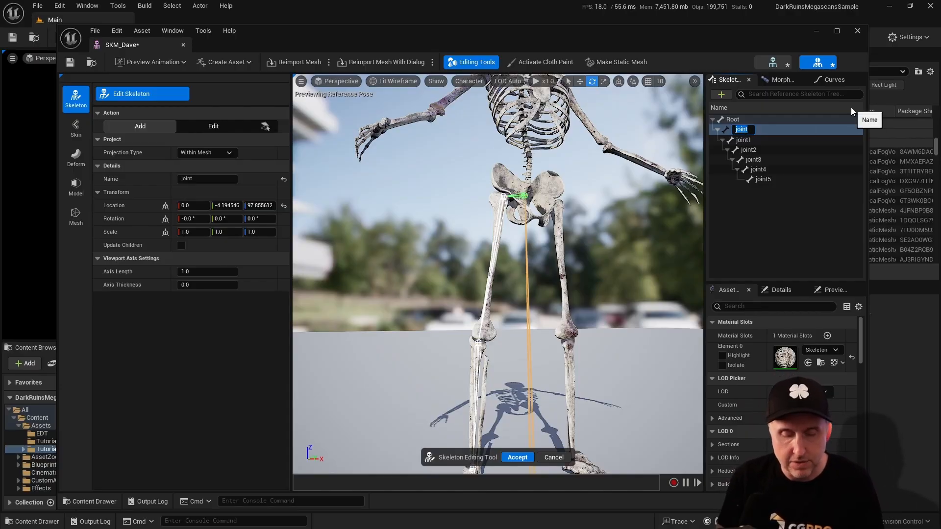
type("pelvis")
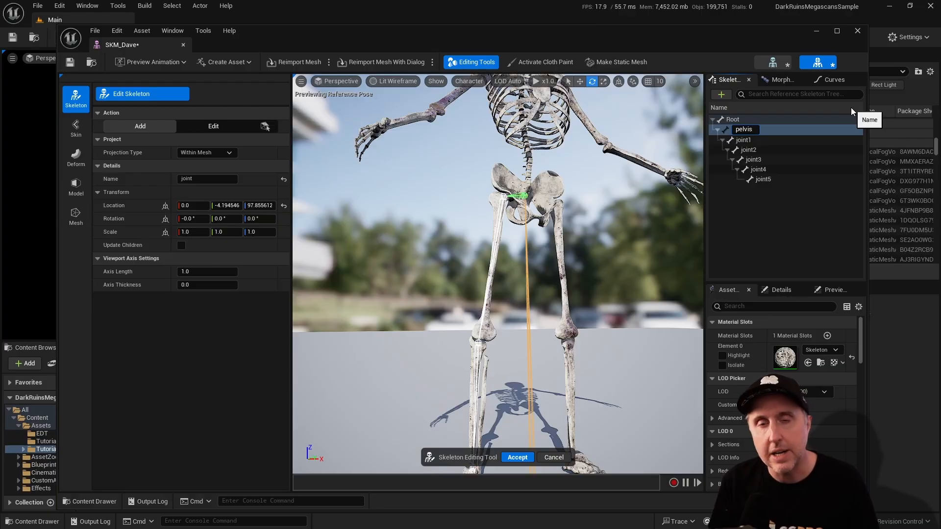
key("Return")
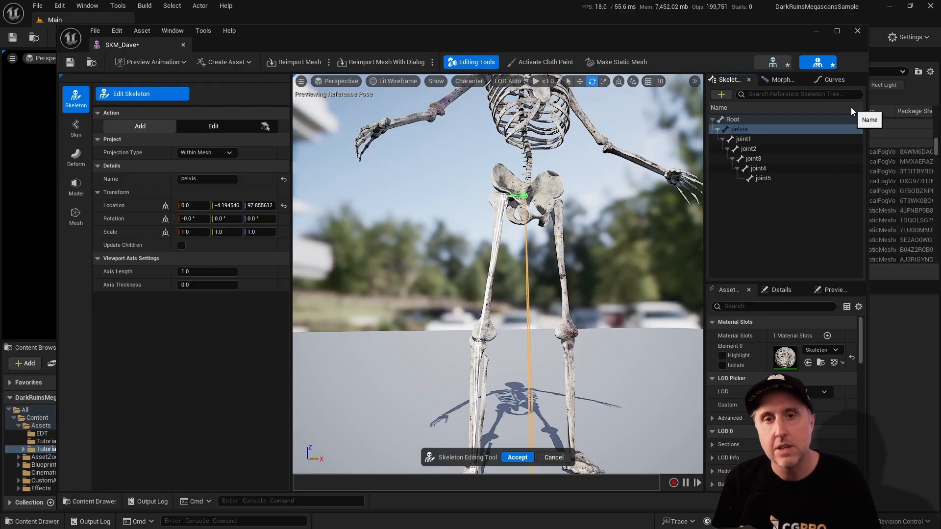
Step: Rename the right hip bone directly below pelvis as hip_r
double_click(744, 141)
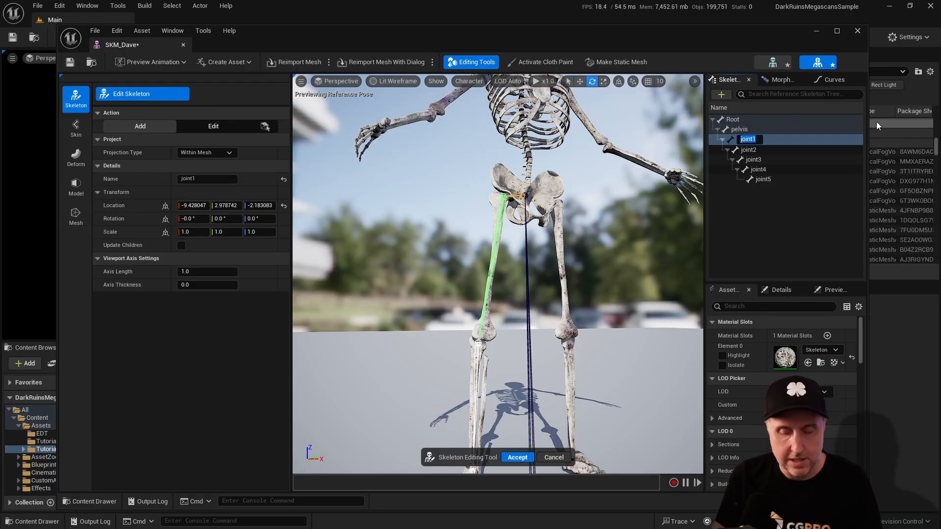
type("hip")
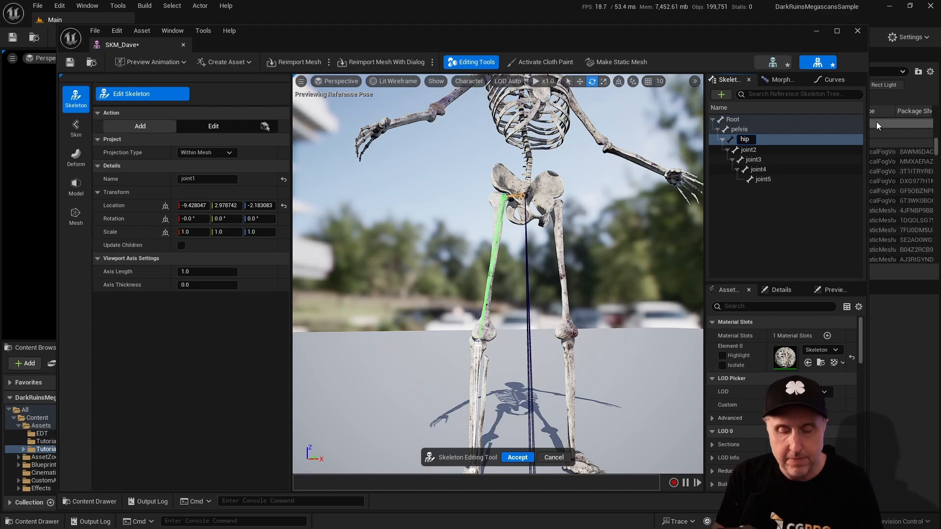
type("_r")
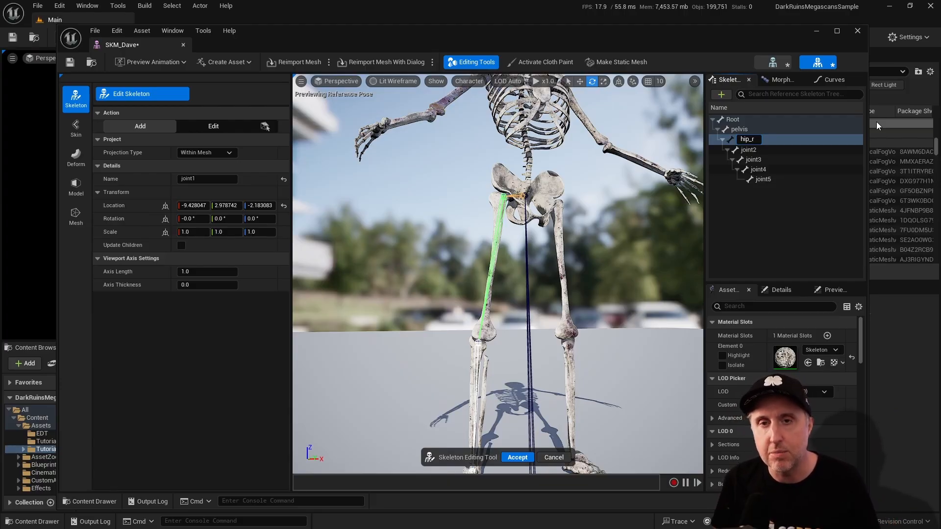
key("Return")
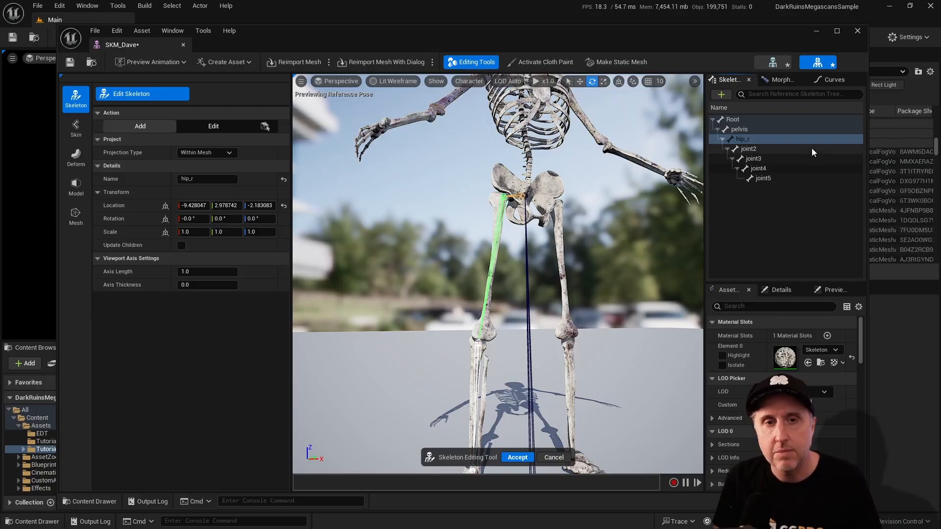
Step: Replace the hip part of the hip_r bone's name so it reads thigh_r
left_click(745, 142)
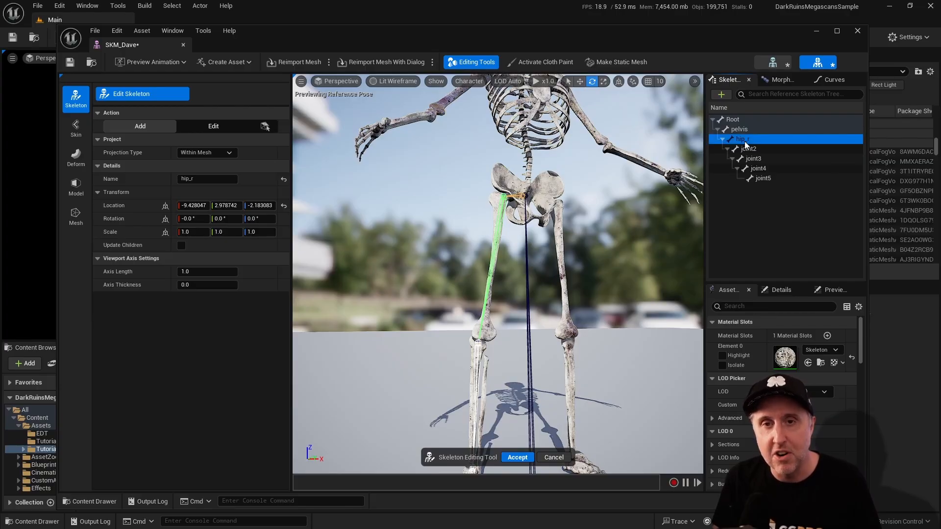
double_click(744, 141)
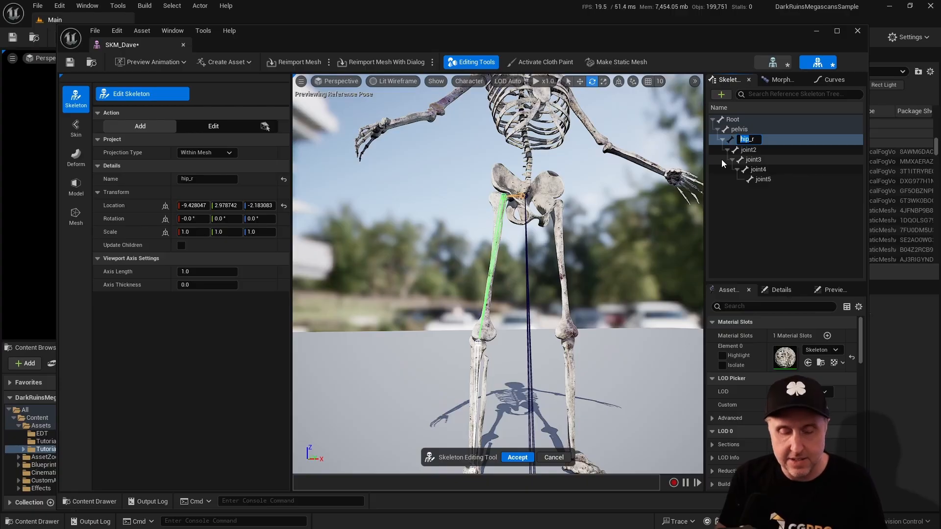
type("th")
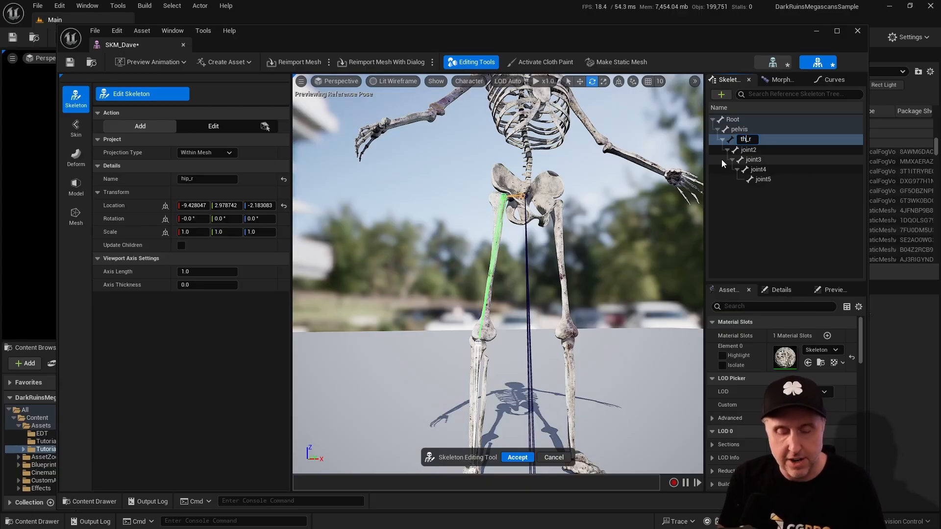
type("igh")
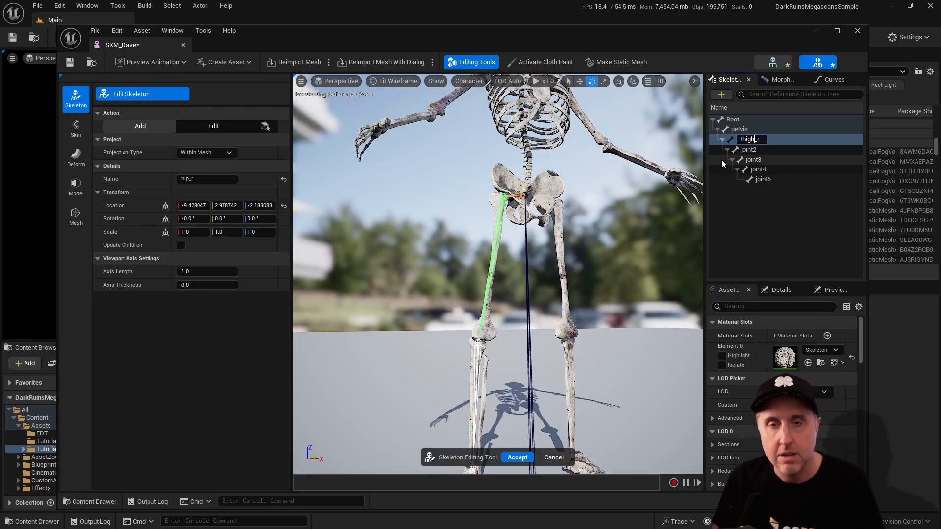
key("Return")
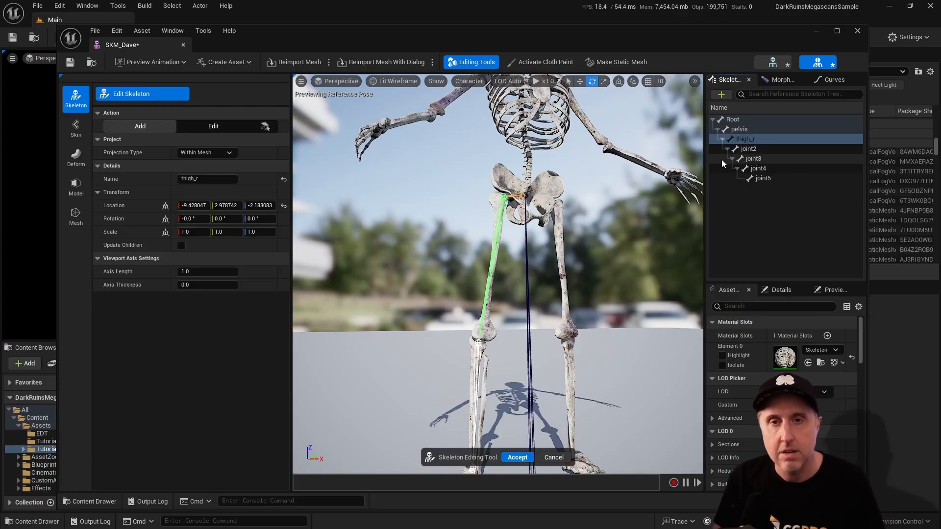
Step: Rename the right knee bone directly below thigh_r as calf_r
left_click(753, 150)
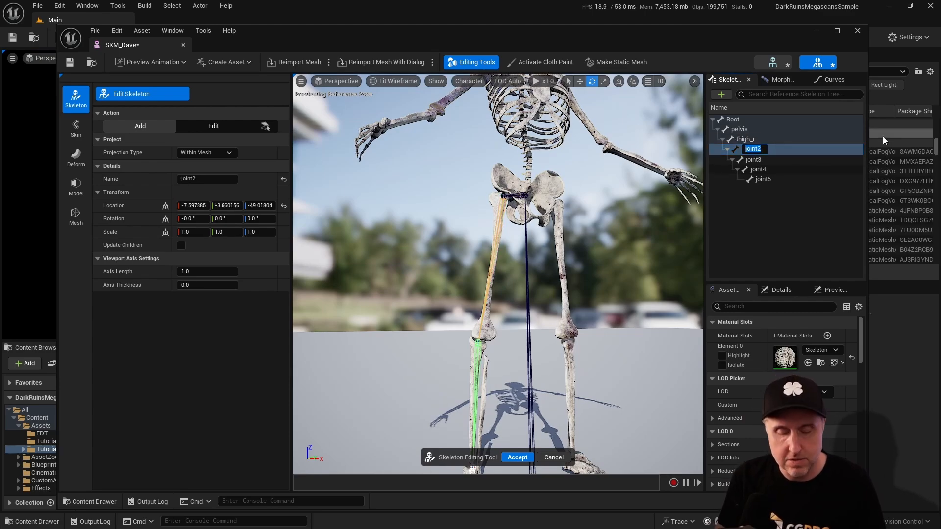
type("calf")
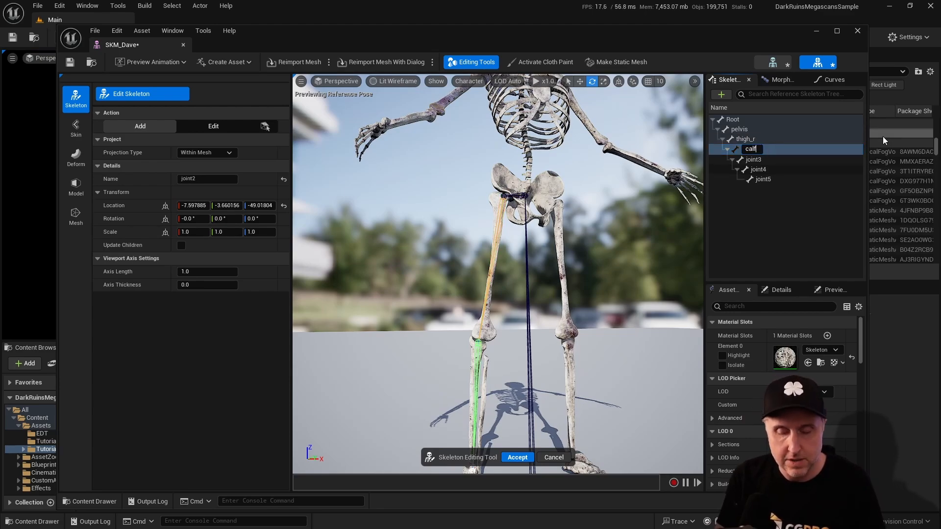
type("_r")
key("Return")
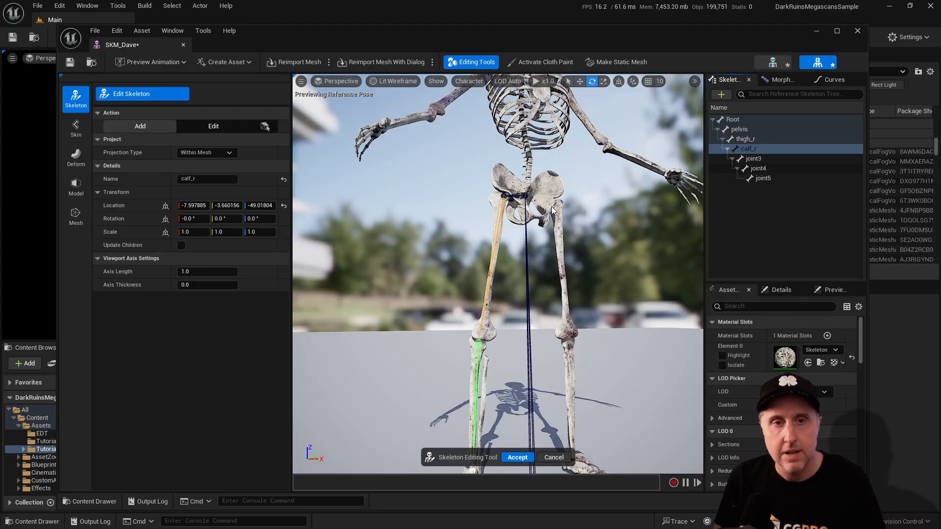
Step: Rename the right ankle bone directly below calf_r as foot_r
mouse_move(513, 154)
right_mouse_down()
mouse_move(514, 185)
mouse_move(513, 154)
right_mouse_up()
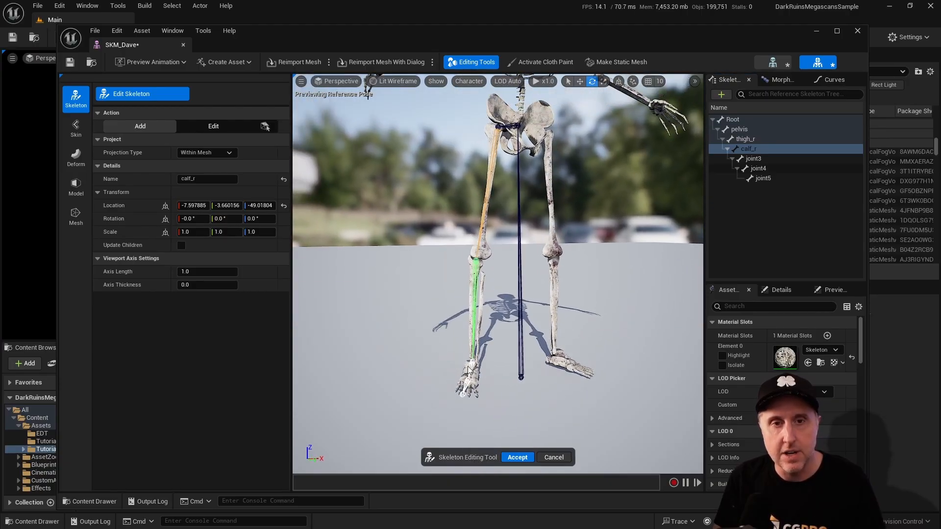
double_click(761, 159)
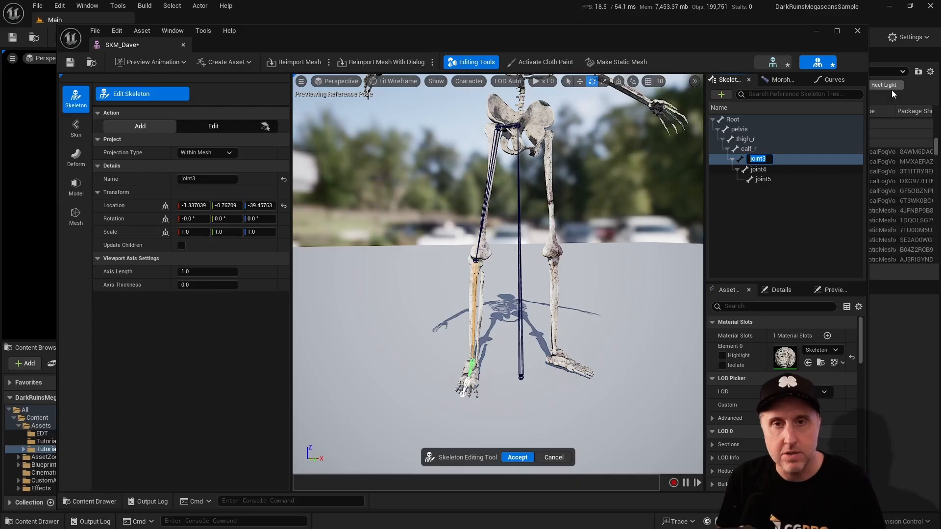
type("foot")
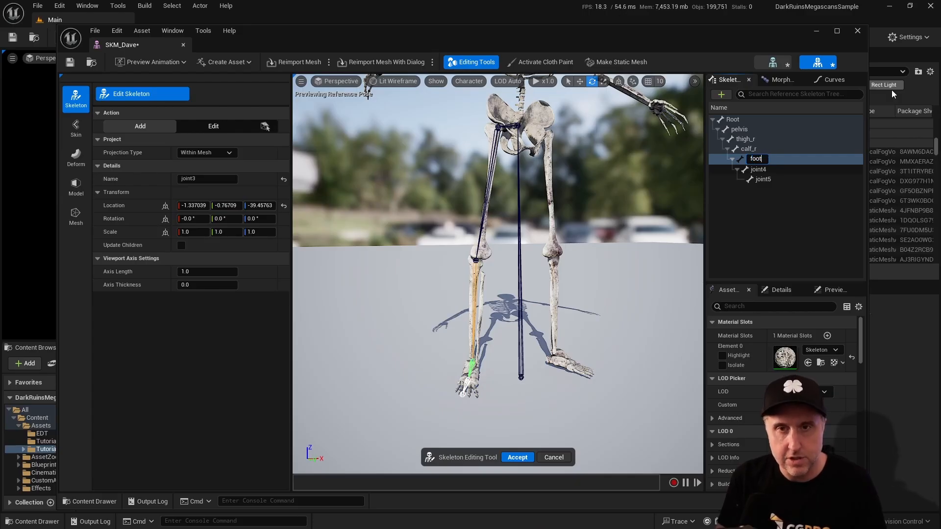
type("_r")
key("Return")
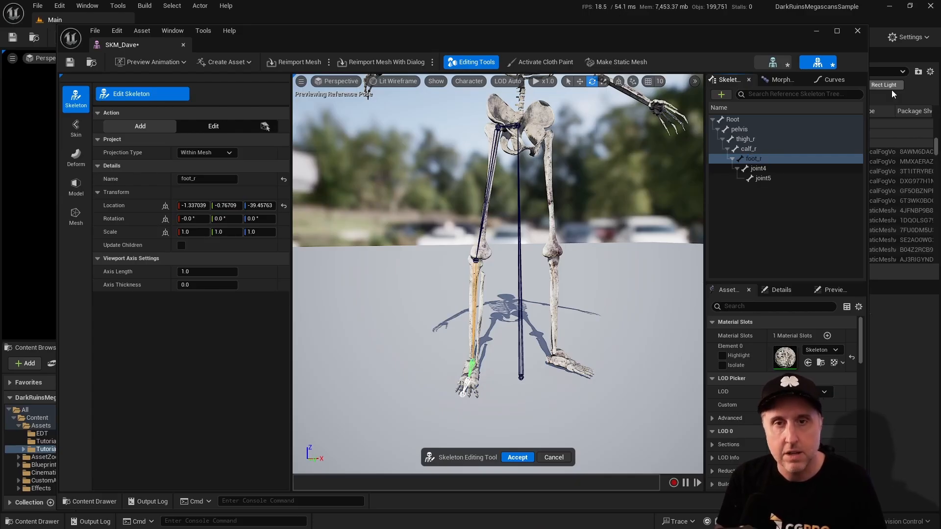
Step: Rename the last two bones of the right leg chain as ball_r at the midfoot and ball_end_r at the toe tip
double_click(759, 168)
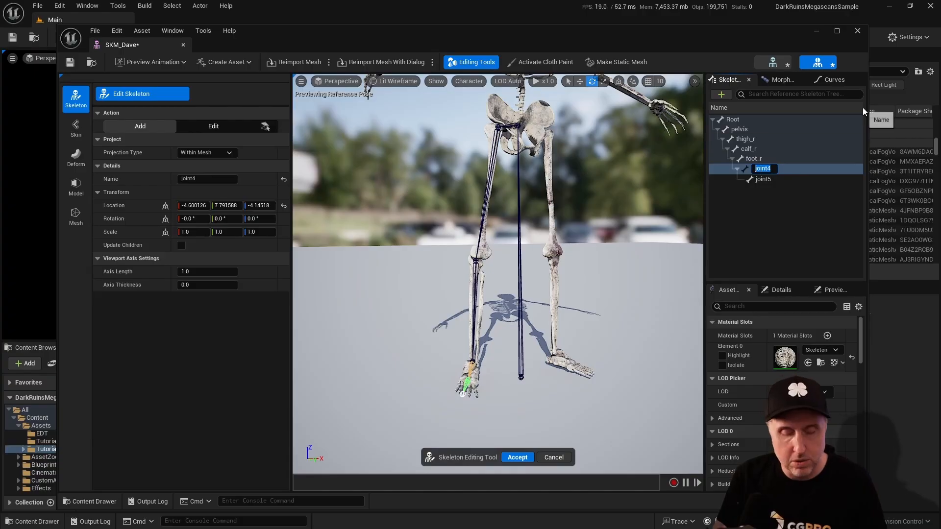
type("ball_r")
key("Return")
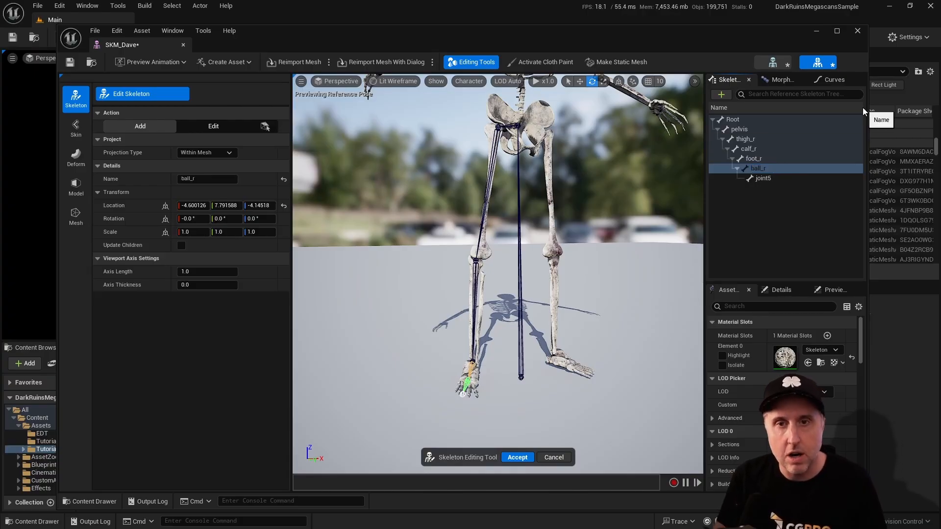
double_click(763, 178)
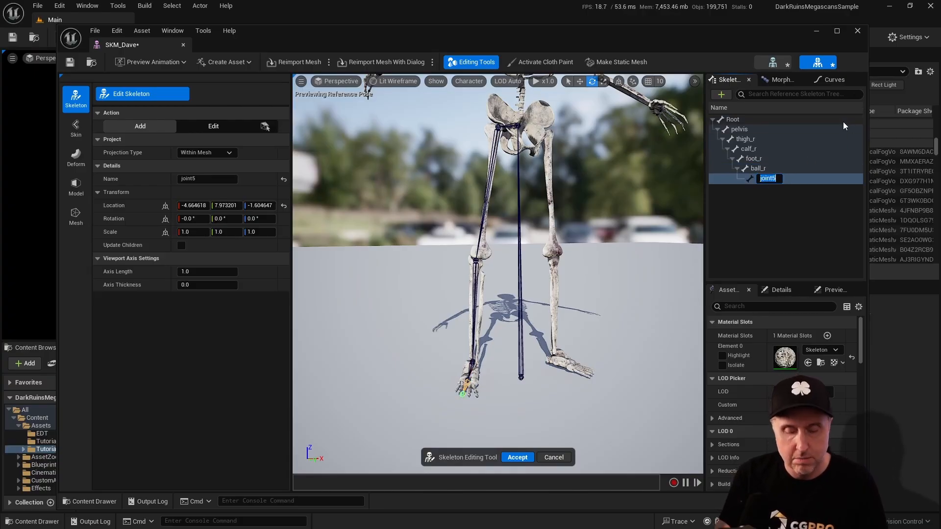
type("ball_en")
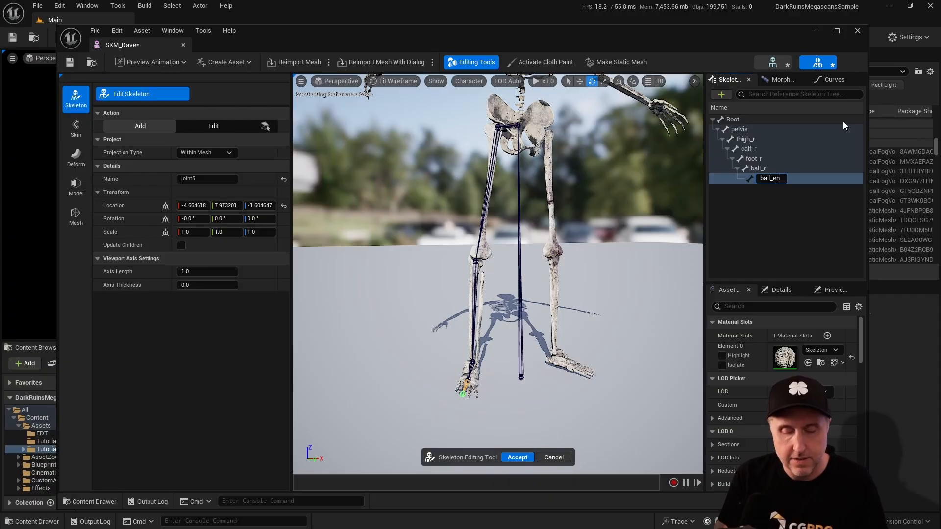
type("d_r")
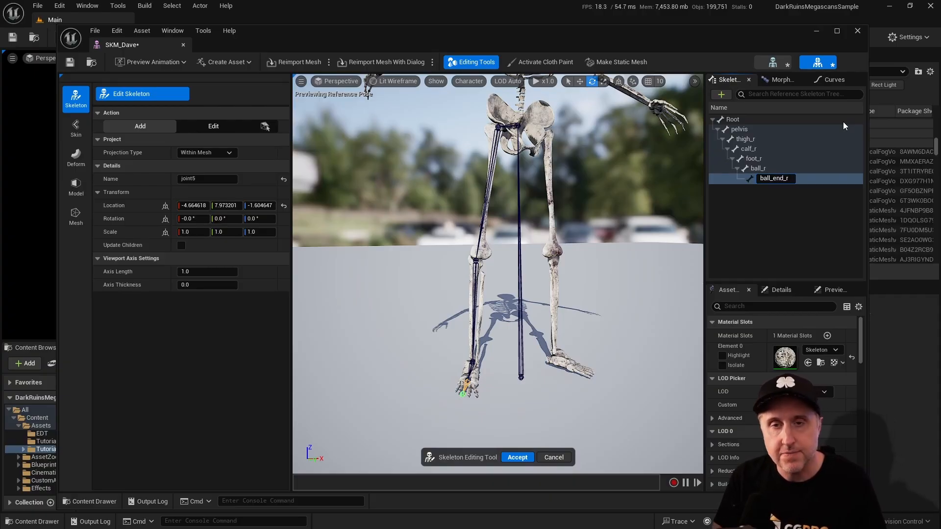
key("Return")
Step: Examine the right leg's bone placement from the foot up to the pelvis and lower spine
key("w")
right_click_drag(464, 408, 468, 428)
key("w")
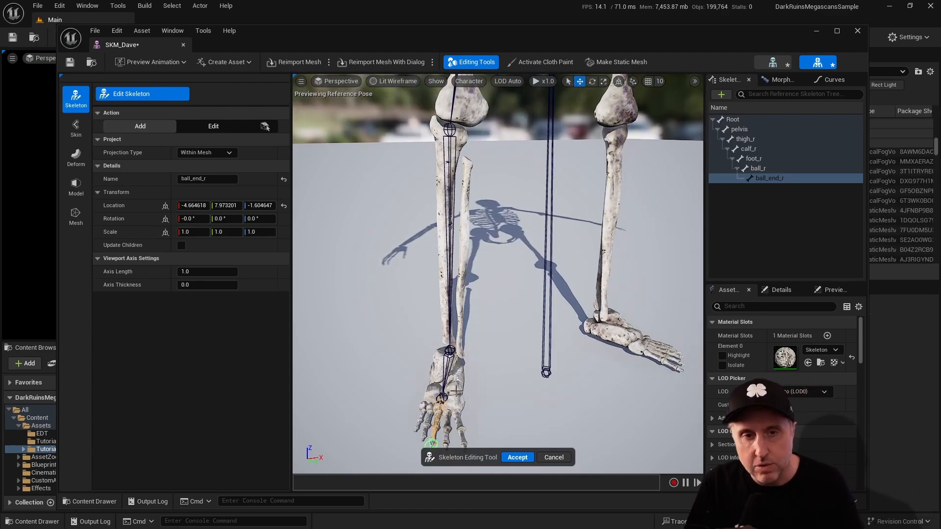
key("s")
right_click_drag(514, 382, 496, 323)
key("w")
key("s")
key("s")
key("d")
key("w")
key("s")
key("w")
key("s")
key("w")
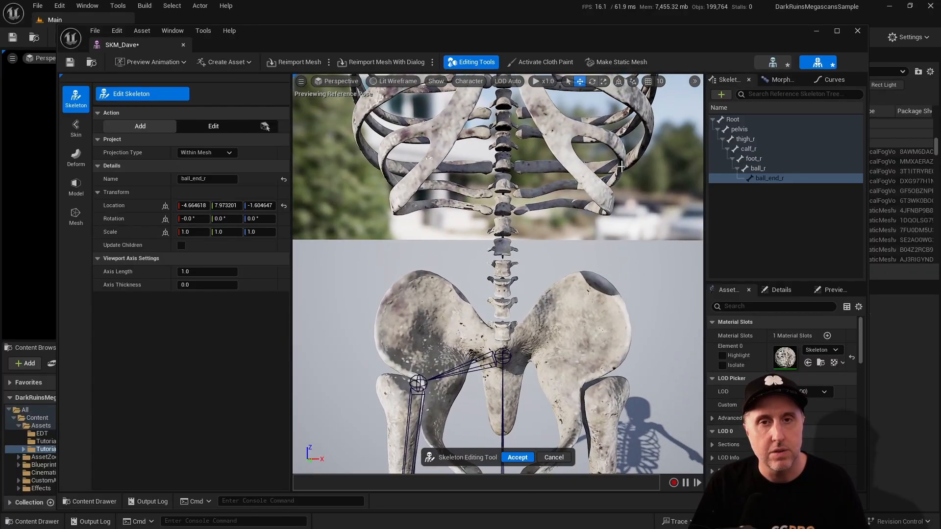
Step: Starting from pelvis as parent, add a chain of four bones up the spine, ending between the tops of the shoulder blades
left_click(752, 130)
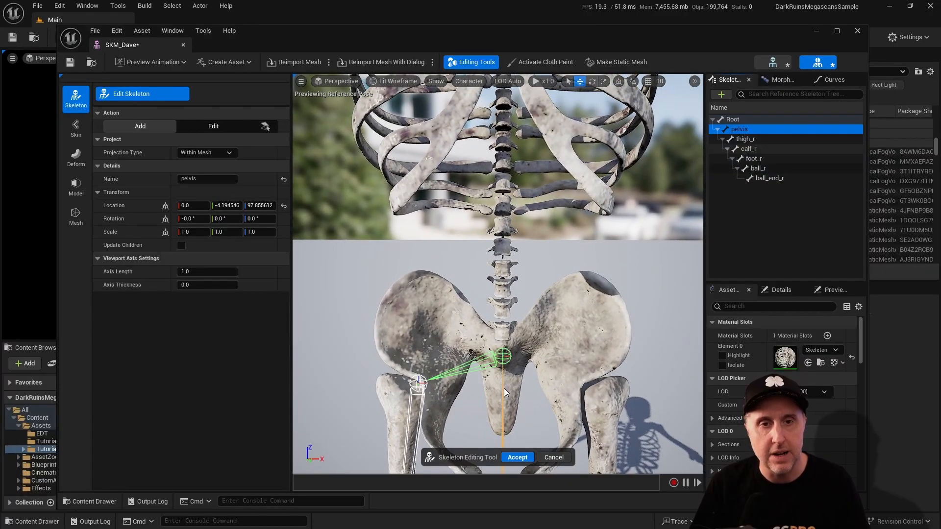
key("s")
right_click_drag(579, 245, 603, 245)
key("w")
key("s")
key("a")
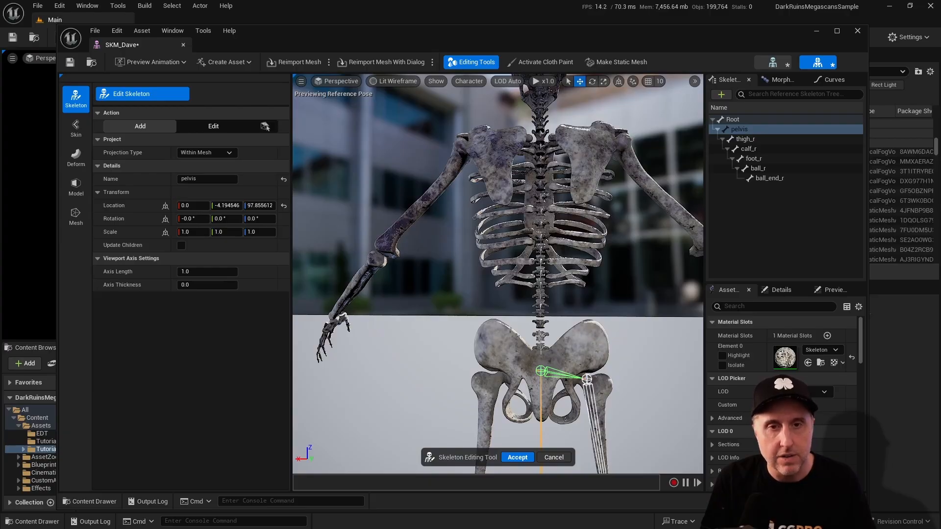
left_click(540, 335)
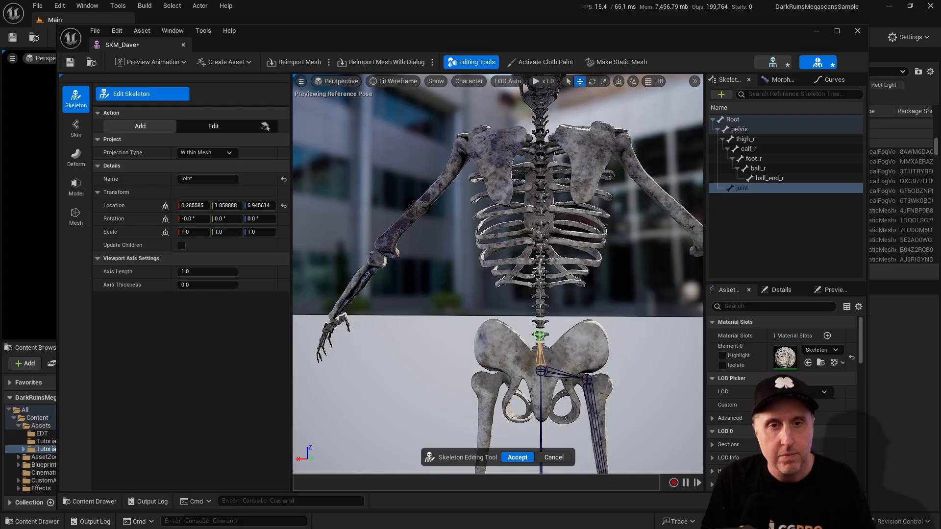
left_click(540, 268)
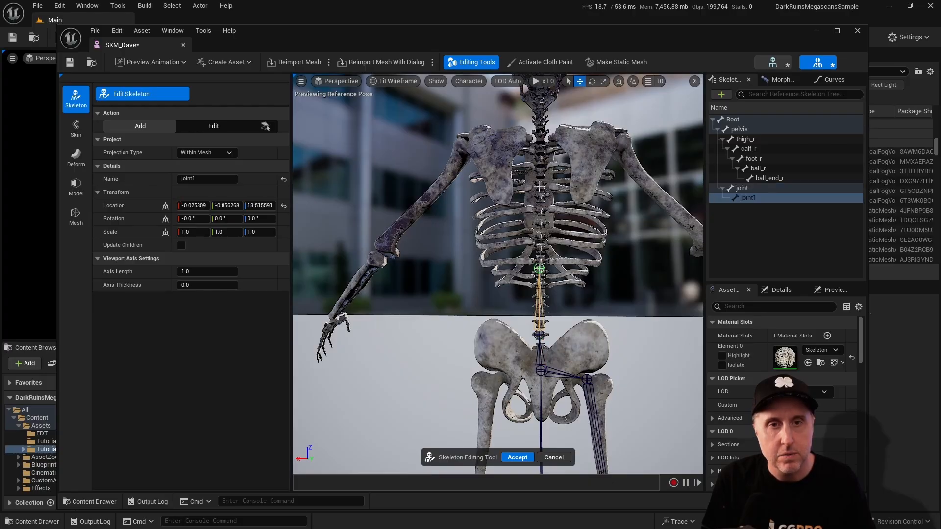
left_click(540, 185)
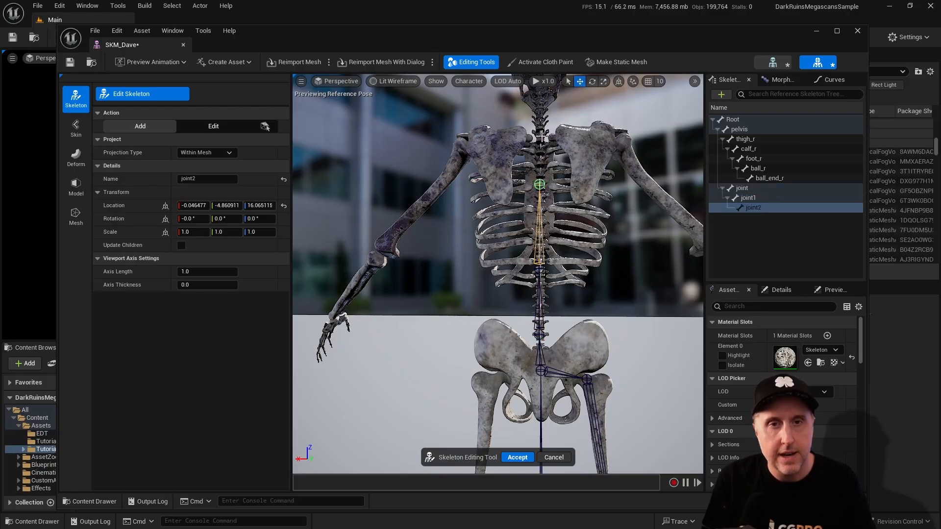
left_click(539, 136)
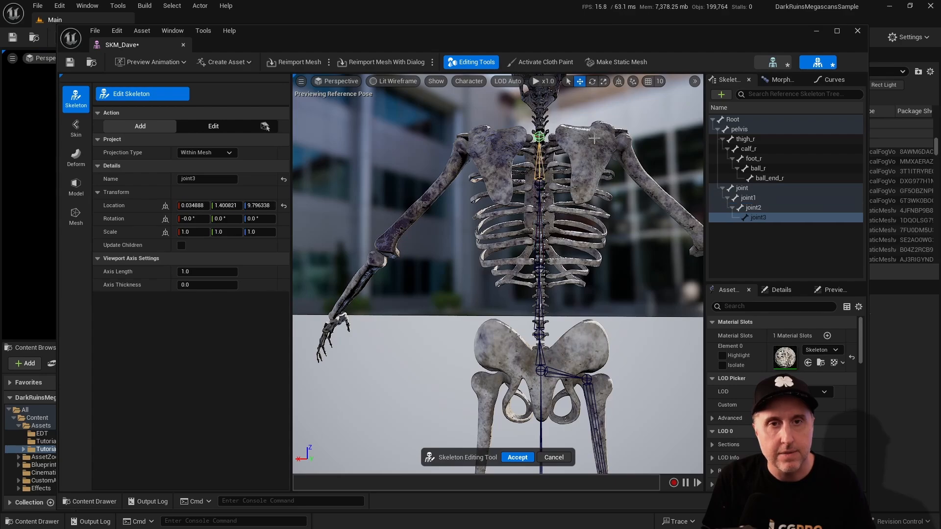
Step: Rename the lowest spine bone directly below pelvis as spine_01 and copy that name for reuse
right_click_drag(595, 138, 646, 209)
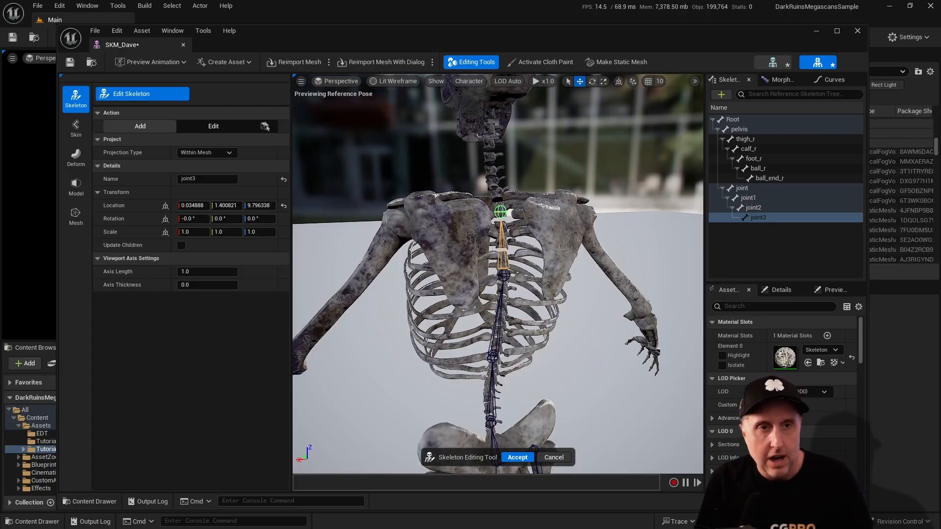
key("s")
right_click_drag(547, 179, 511, 202)
key("d")
key("w")
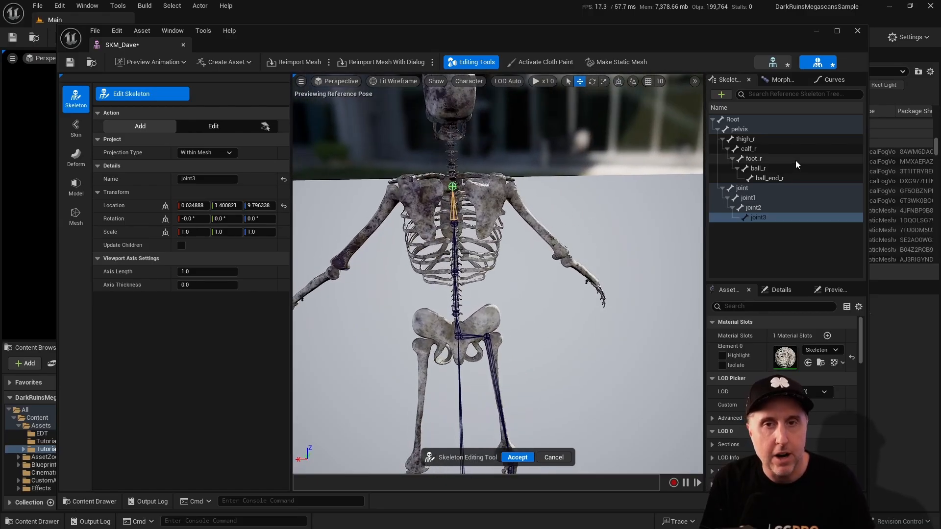
left_click(749, 187)
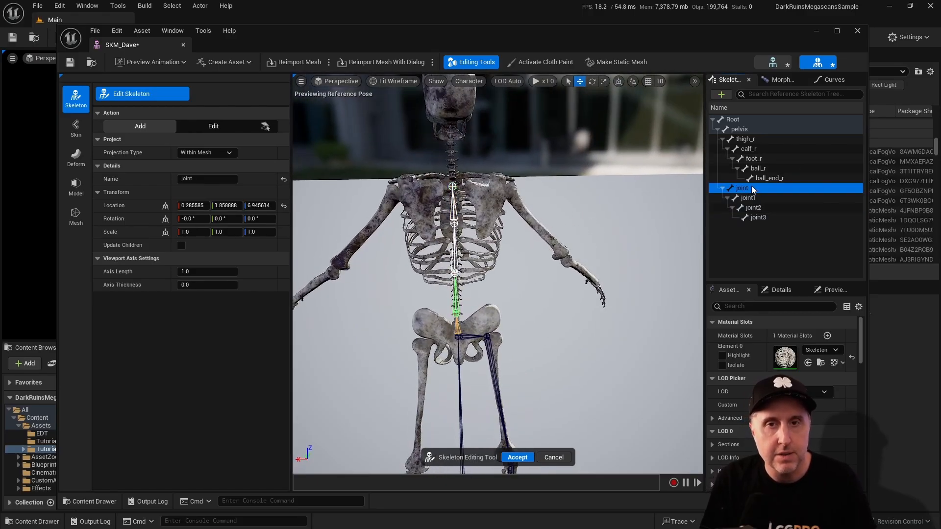
left_click(751, 188)
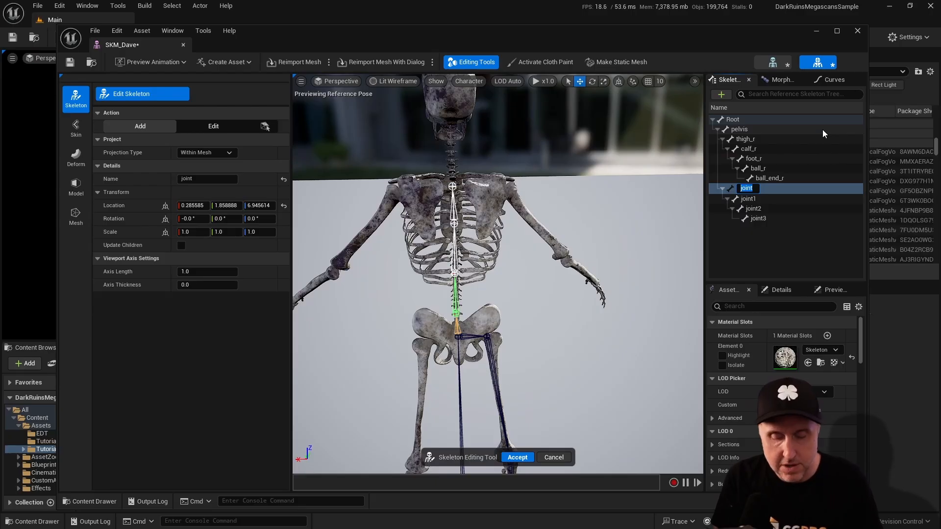
type("spine_01")
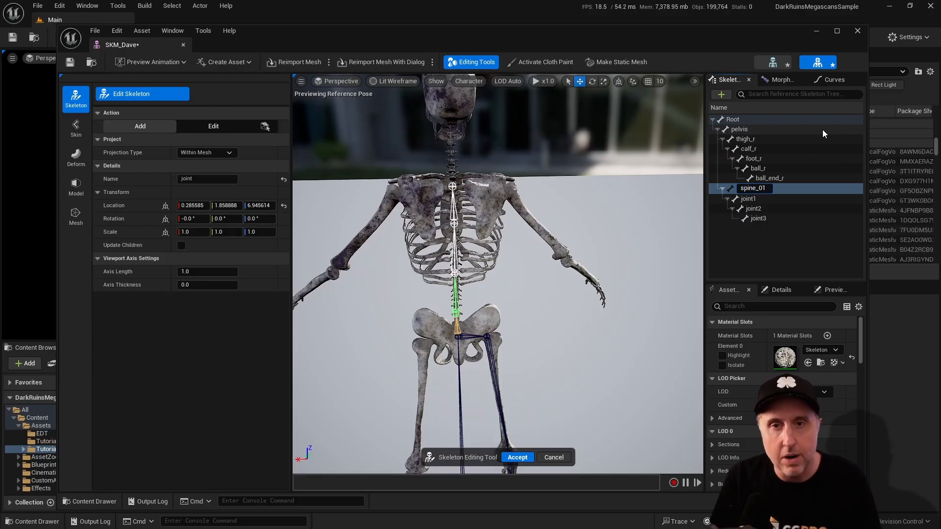
key("ctrl+a")
key("ctrl+c")
key("Return")
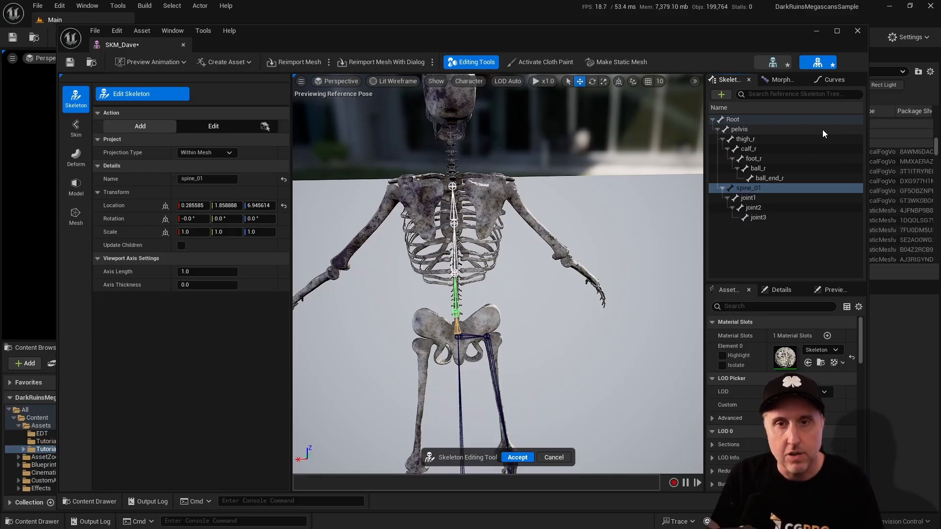
Step: Rename the second spine bone directly below spine_01 as spine_02, reusing the copied name
double_click(749, 198)
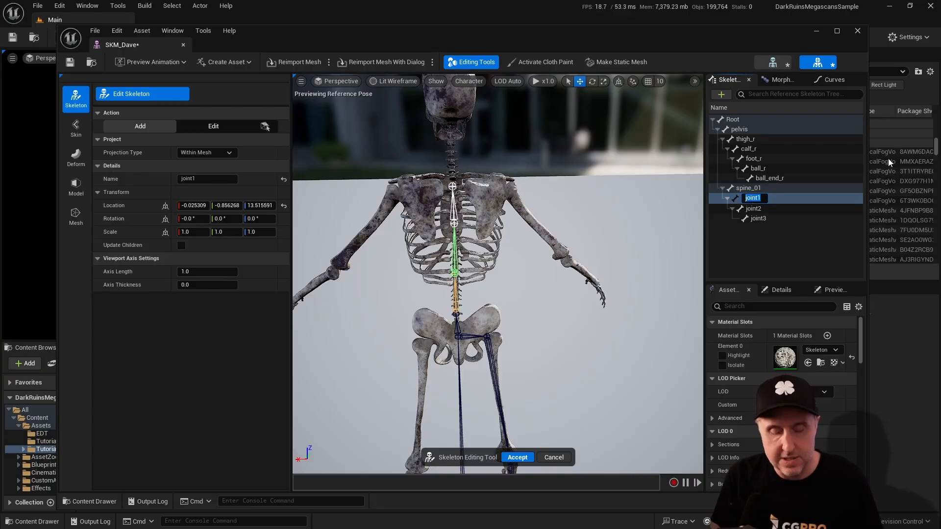
key("ctrl+v")
key("BackSpace")
type("2")
key("Return")
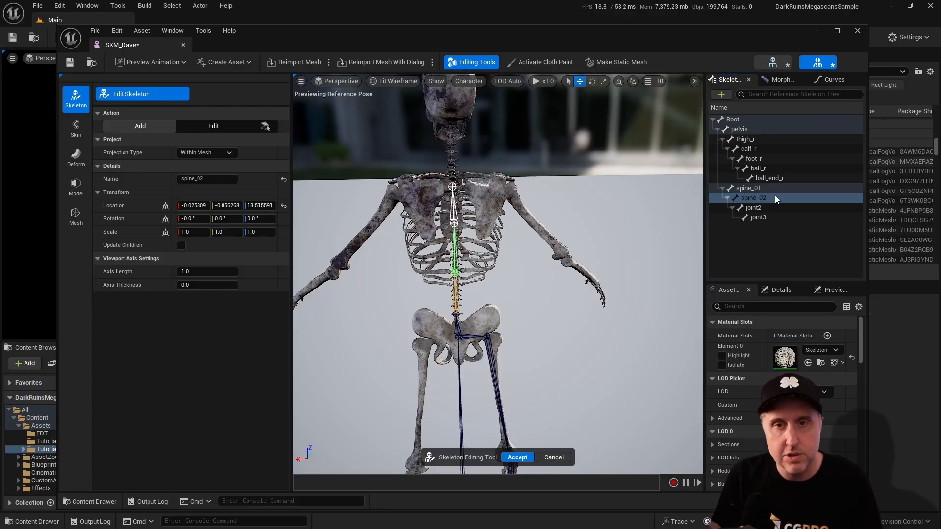
Step: Rename the third spine bone directly below spine_02 as spine_03, reusing the copied name
left_click(757, 209)
left_click(757, 209)
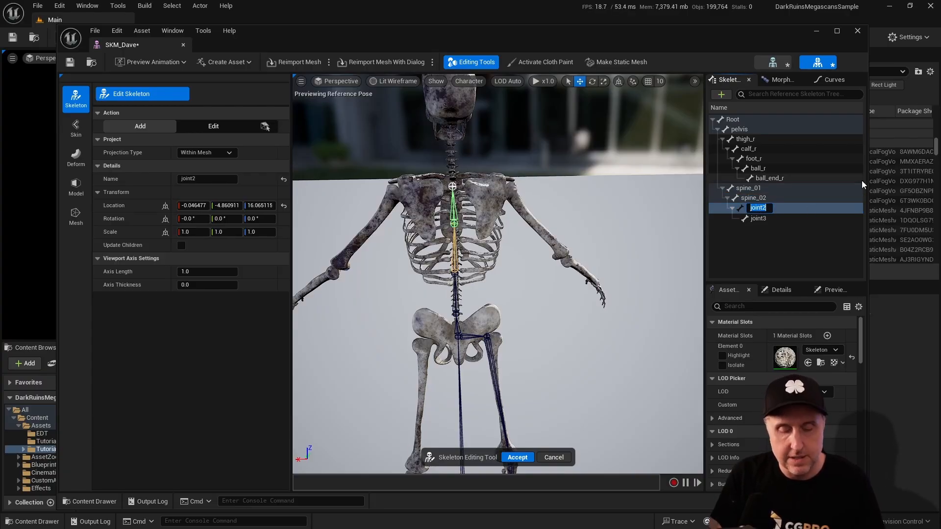
key("ctrl+v")
key("BackSpace")
type("3")
key("Return")
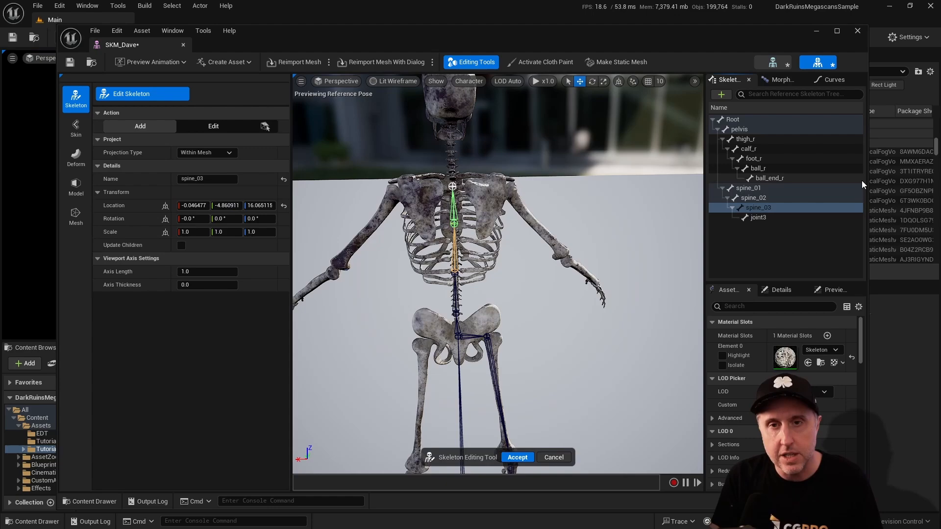
Step: Rename the top spine bone directly below spine_03 as spine_04, reusing the copied name
left_click(758, 219)
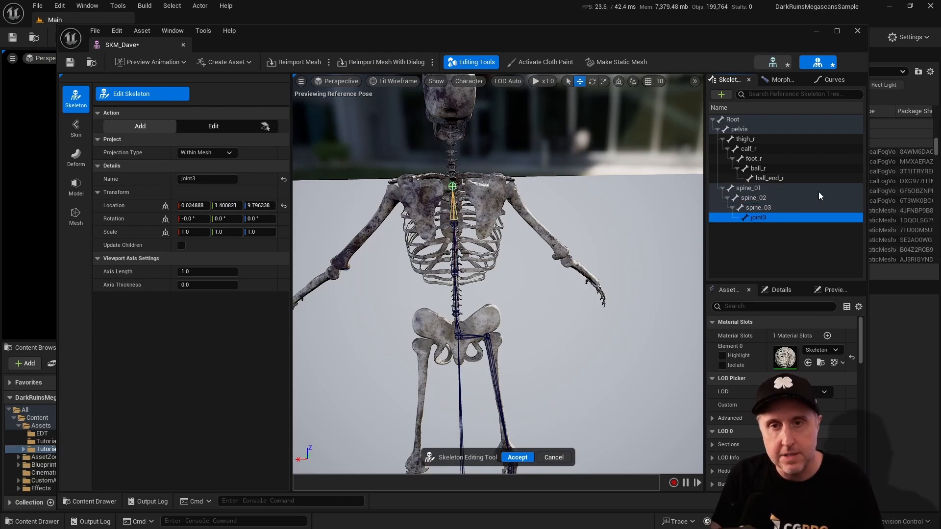
left_click(763, 216)
key("ctrl+v")
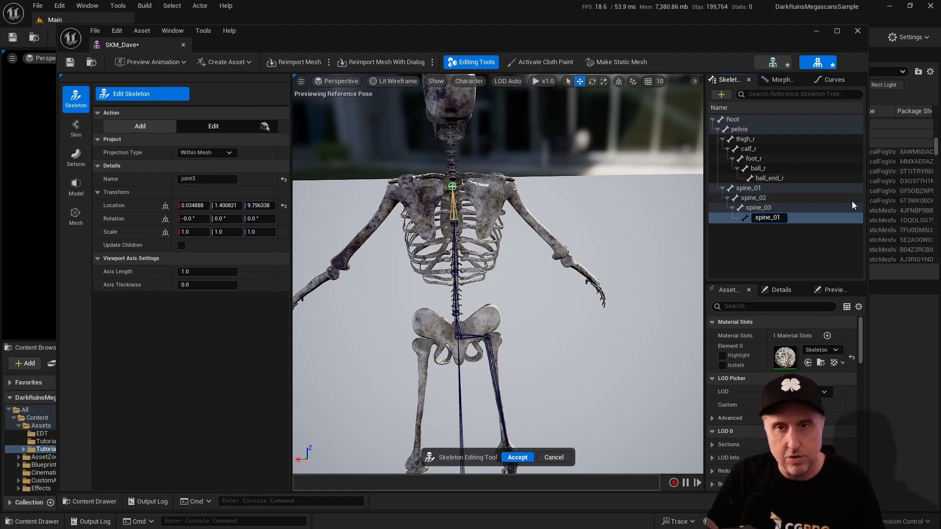
key("BackSpace")
type("4")
key("Return")
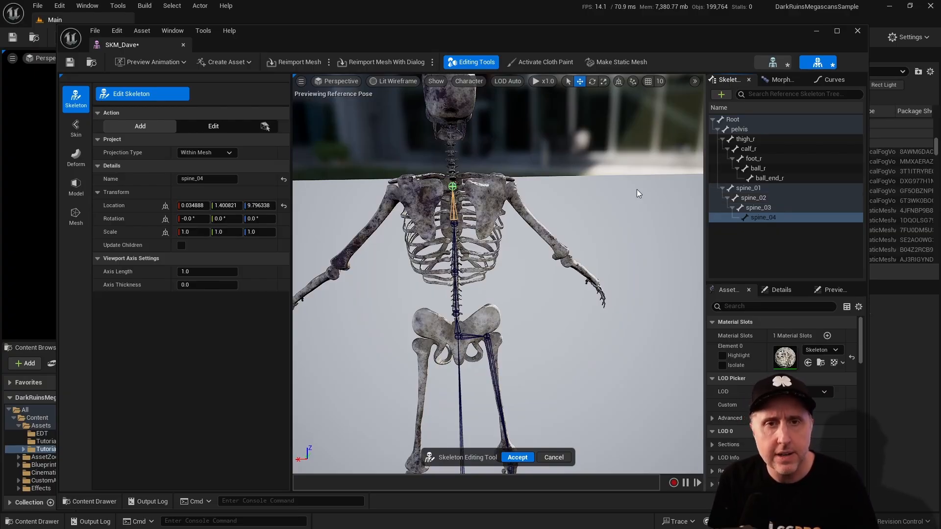
Step: Add a child bone of spine_04 at the base of the neck, just above the shoulders
scroll(452, 206, "up", 5)
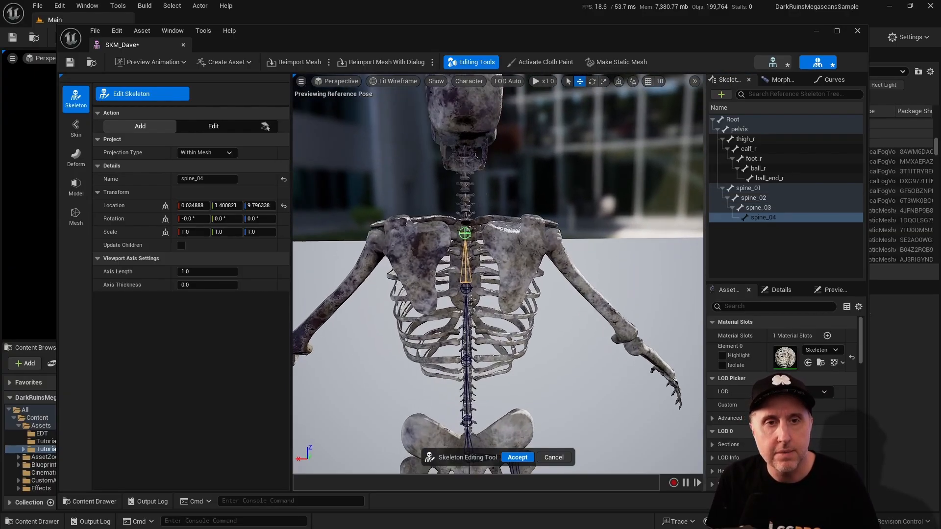
left_click(472, 204)
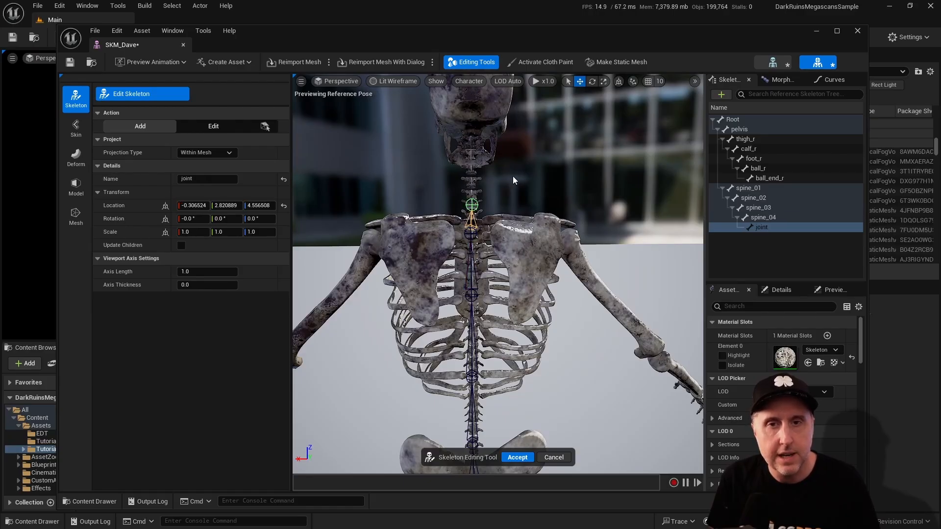
Step: Extend the neck chain with a bone at the skull base and a child bone of it at the jaw hinge
right_click_drag(519, 133, 551, 128)
left_click(546, 168)
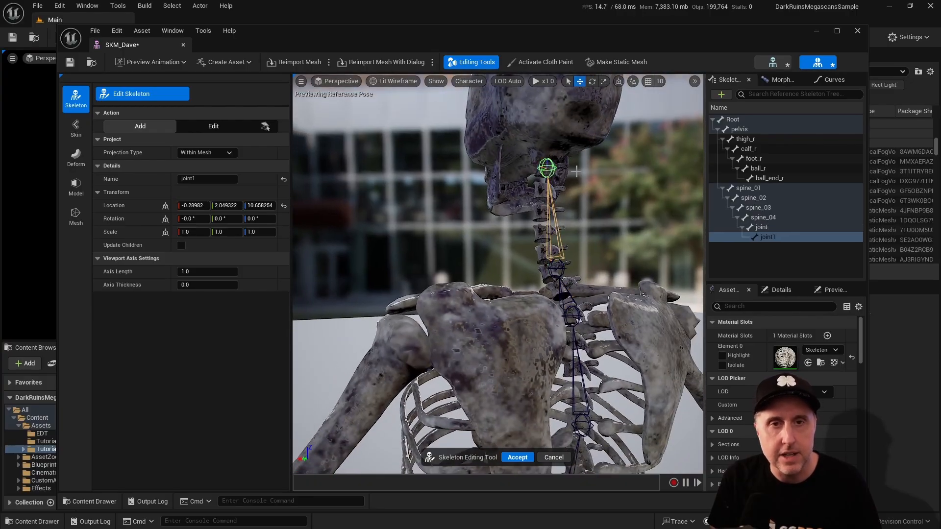
right_click_drag(600, 163, 546, 175)
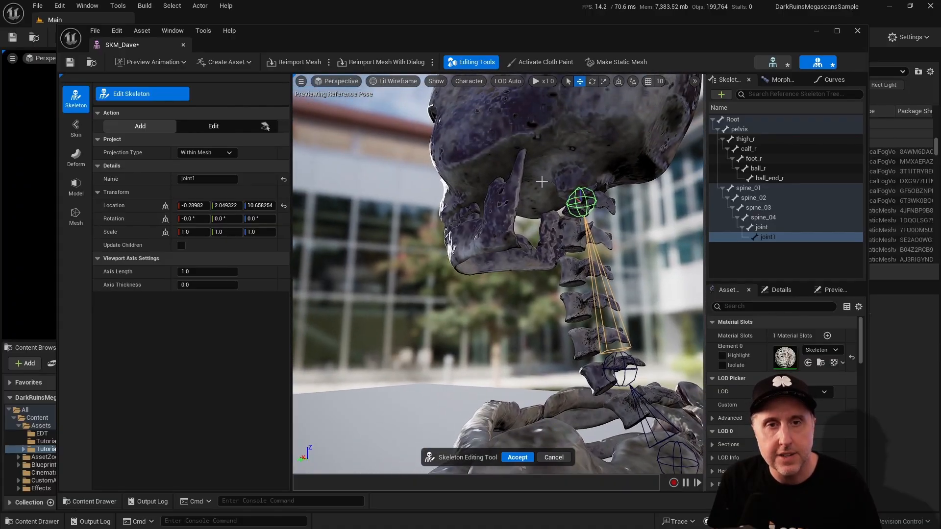
left_click(543, 187)
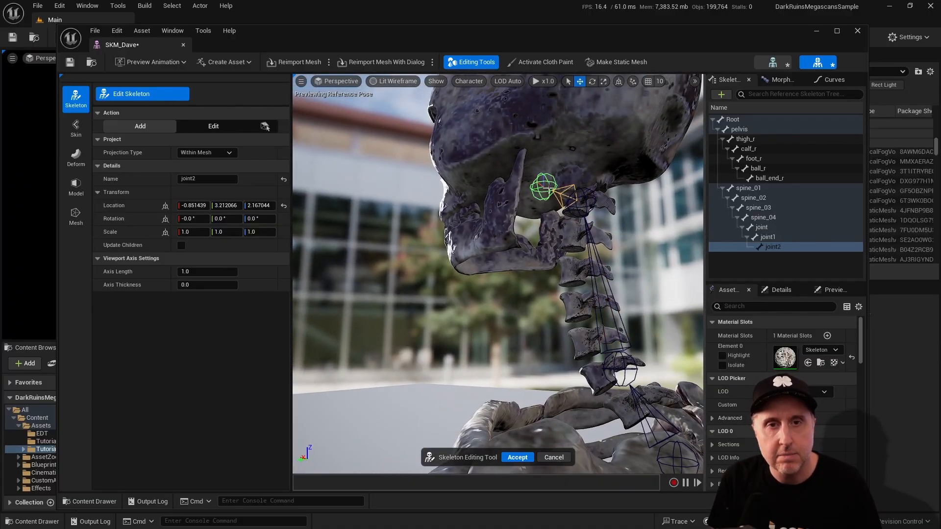
Step: Rename the bone at the base of the neck, directly below spine_04, as neck
right_click_drag(595, 173, 562, 184)
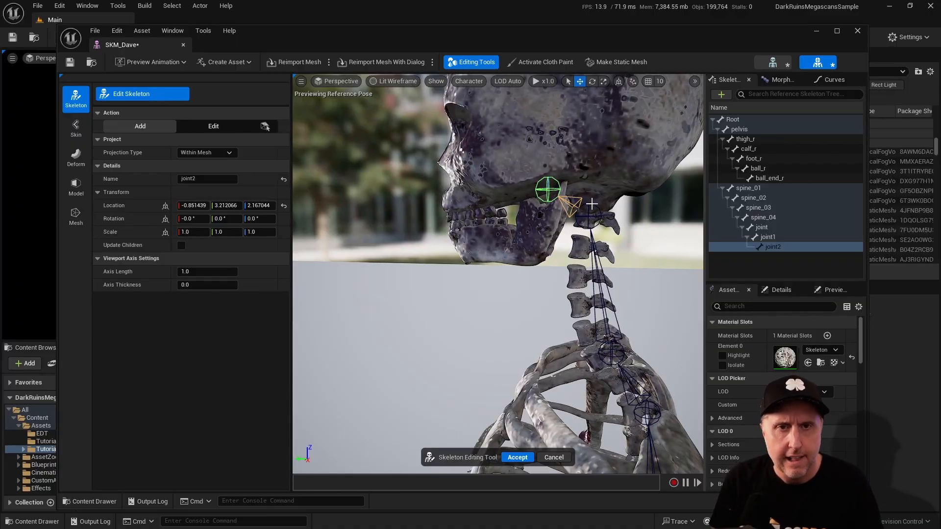
mouse_move(672, 236)
right_mouse_down()
mouse_move(701, 234)
mouse_move(688, 235)
right_mouse_up()
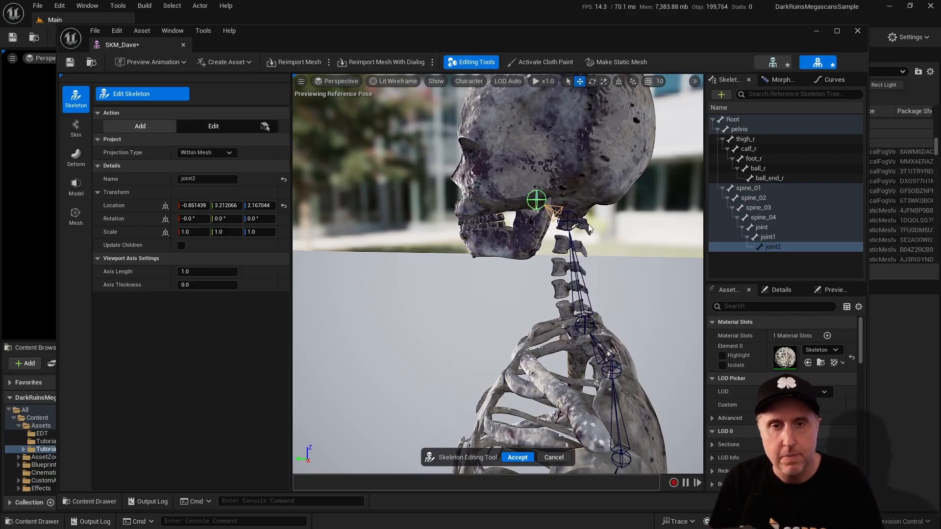
left_click(766, 228)
left_click(765, 228)
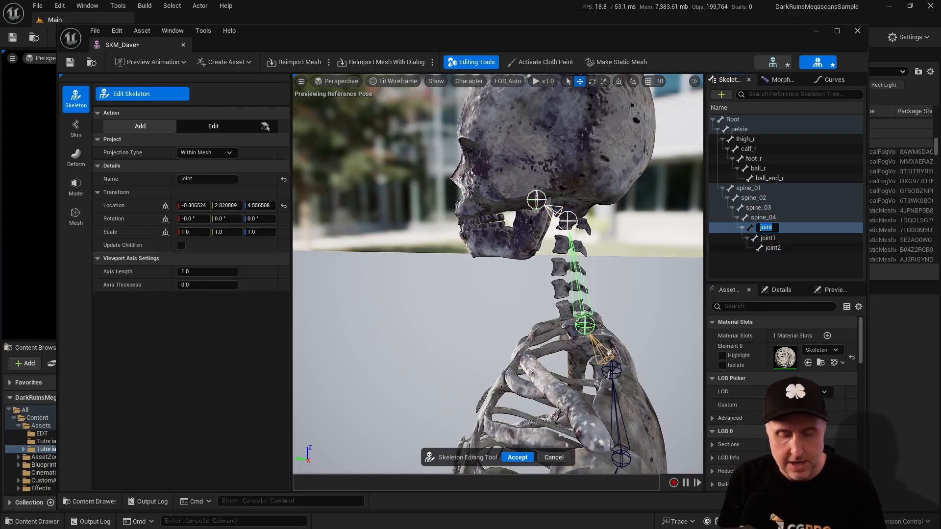
type("neck")
key("Return")
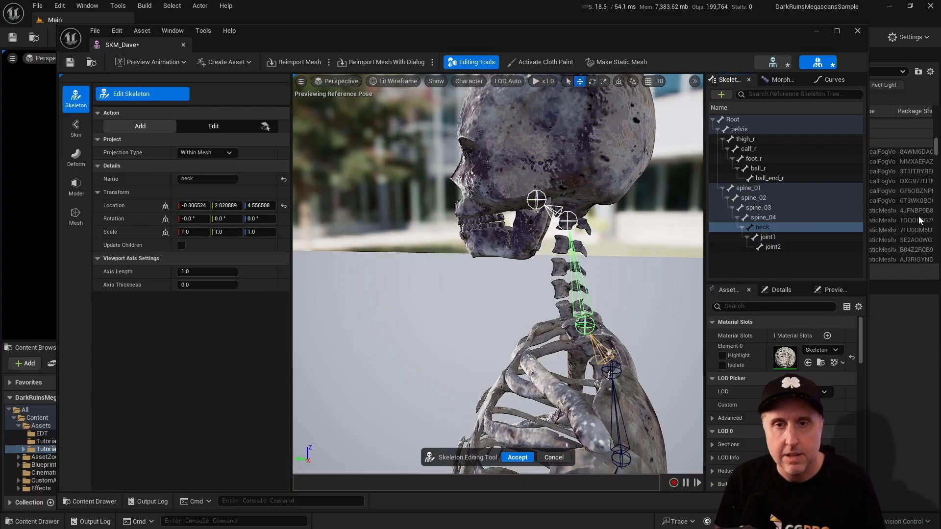
Step: Rename the skull-base bone directly below neck as head
left_click(781, 237)
left_click(781, 237)
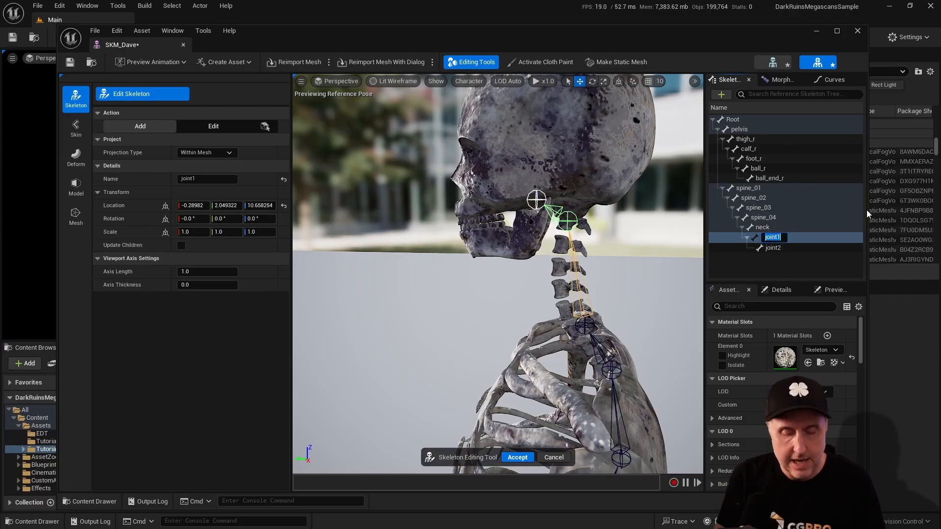
type("head")
key("Return")
Step: Rename the jaw-hinge bone directly below head as jaw
left_click(777, 247)
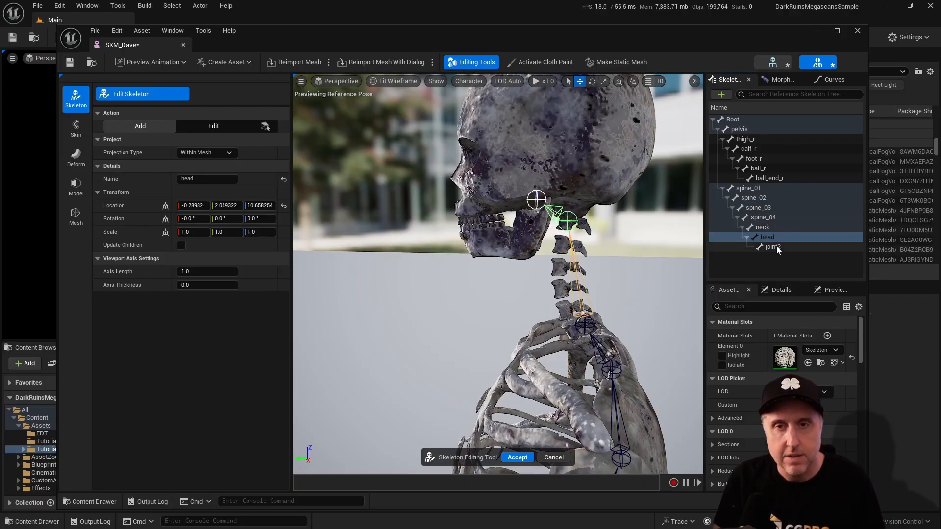
left_click(776, 248)
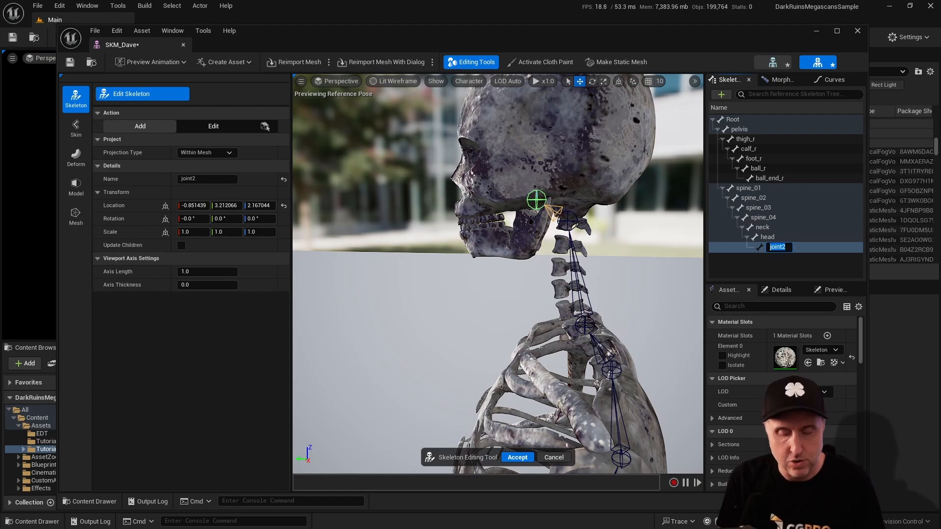
type("jaw")
key("Return")
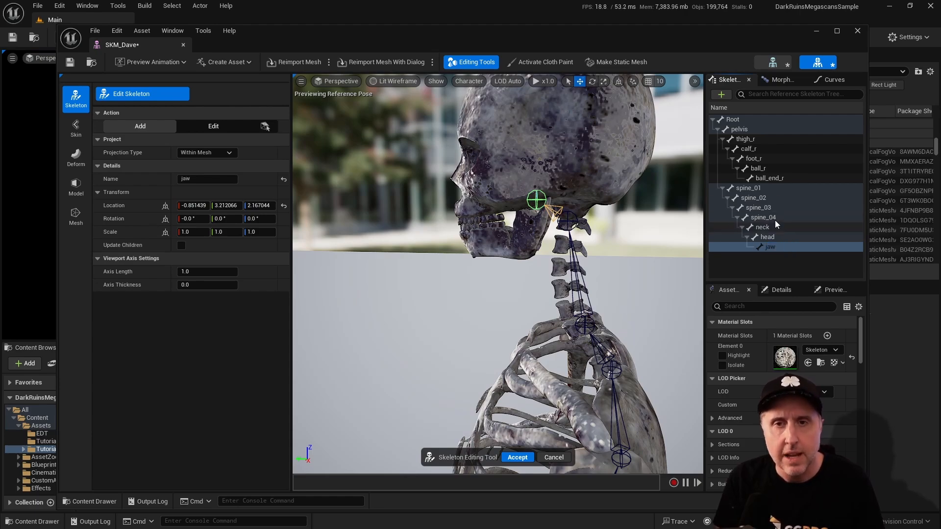
Step: Centre the bones from spine_01 through jaw by setting their X location to 0 together
left_click(760, 190, "shift")
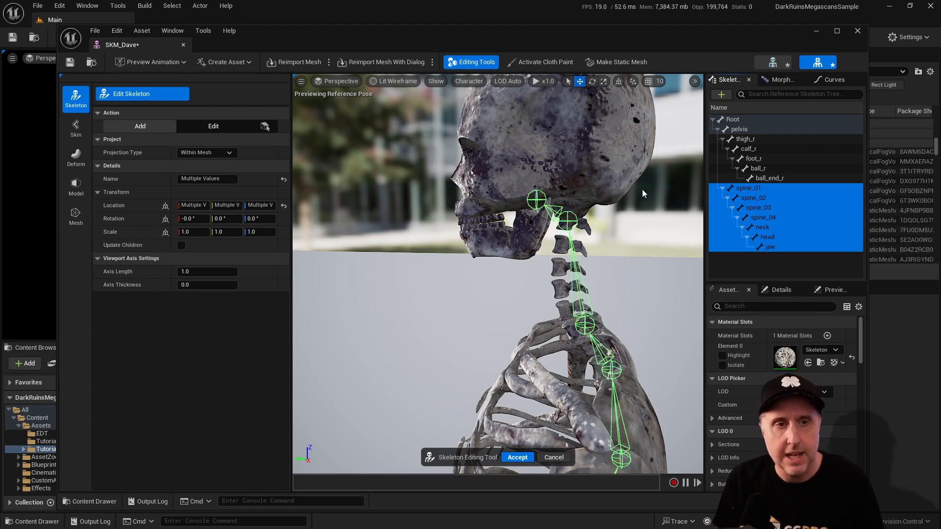
left_click(189, 219)
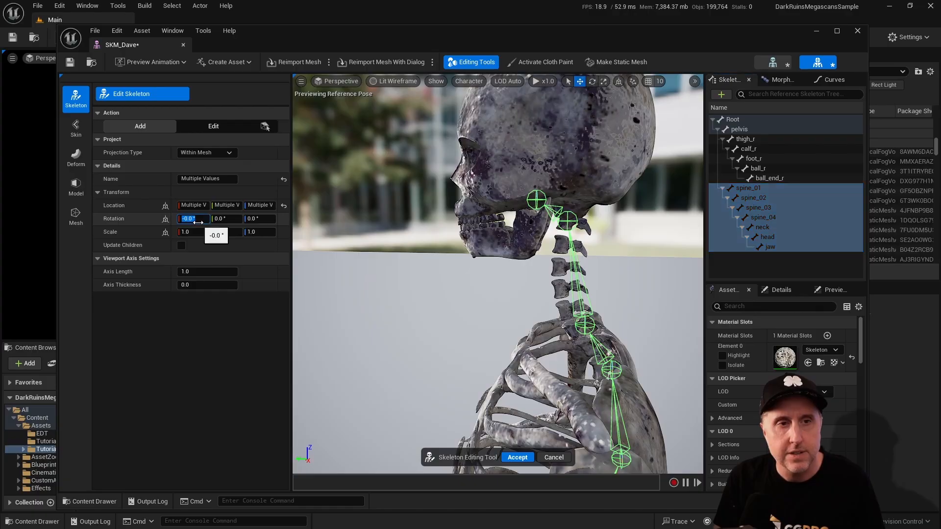
left_click(200, 206)
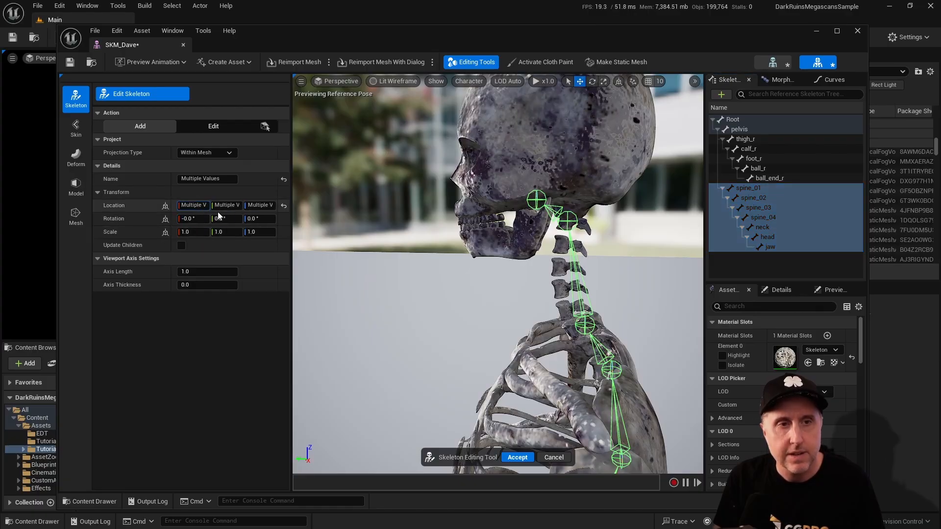
type("0le Values")
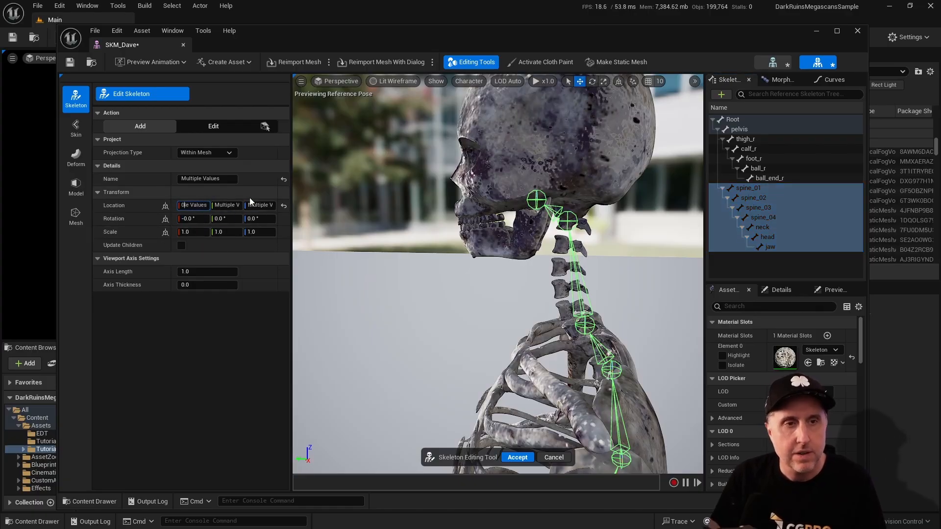
key("Return")
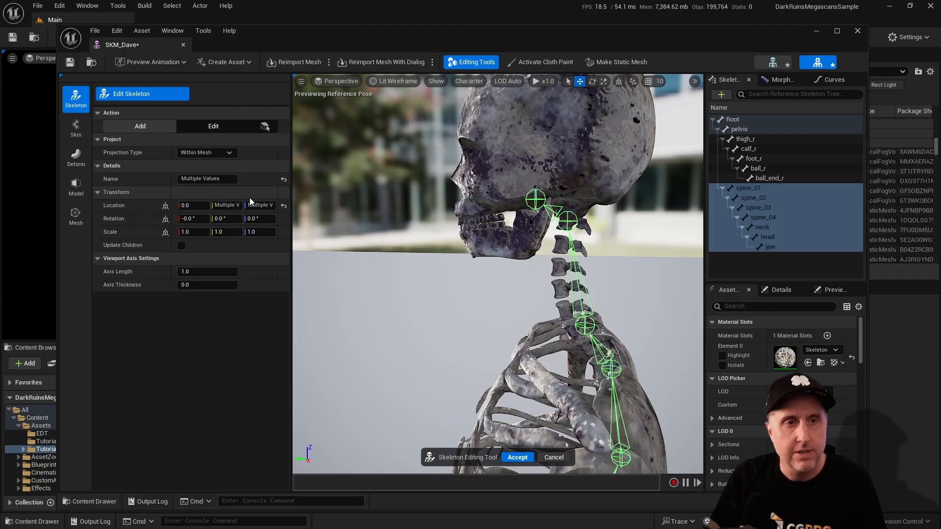
Step: Add a child bone of spine_04 at the inner end of the right collarbone, viewed from the front
key("s")
right_click_drag(599, 226, 632, 201)
key("d")
key("w")
key("d")
key("s")
key("d")
right_click_drag(499, 275, 567, 298)
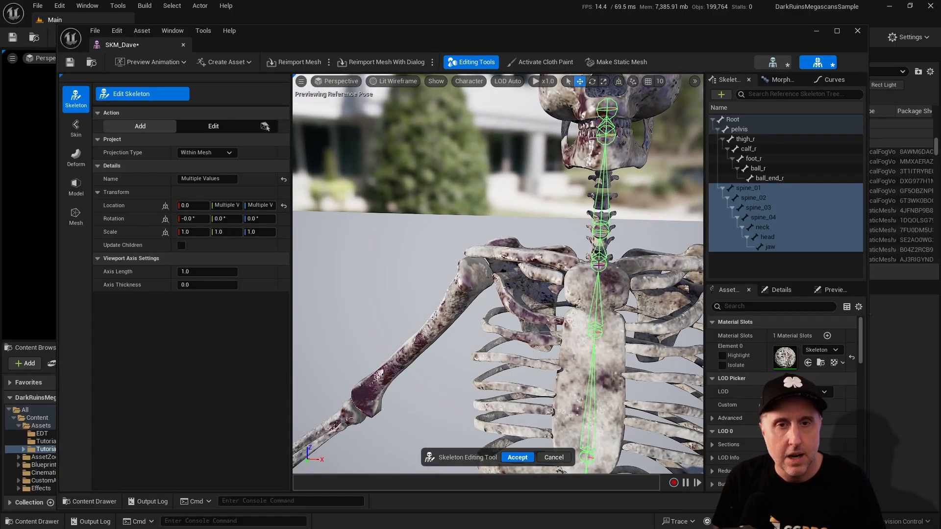
left_click(599, 264)
right_click_drag(599, 264, 512, 265)
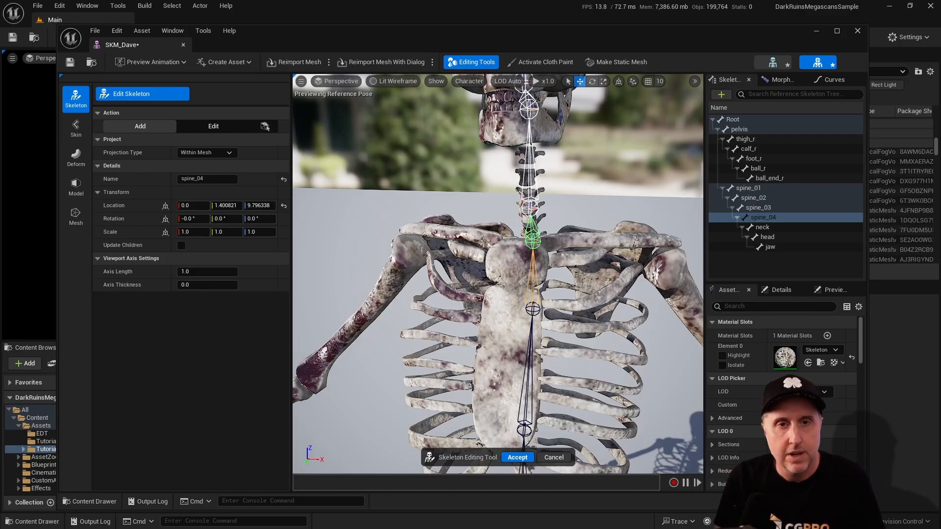
left_click(488, 237)
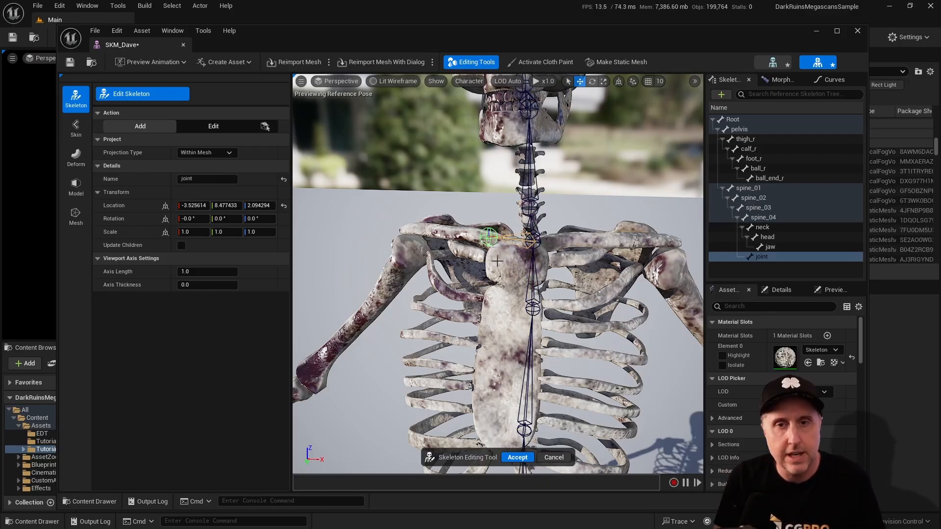
Step: Continue the right arm chain from the collarbone bone with bones at the shoulder, elbow and wrist
right_click_drag(437, 246, 500, 270)
left_click(551, 259)
left_click(529, 269)
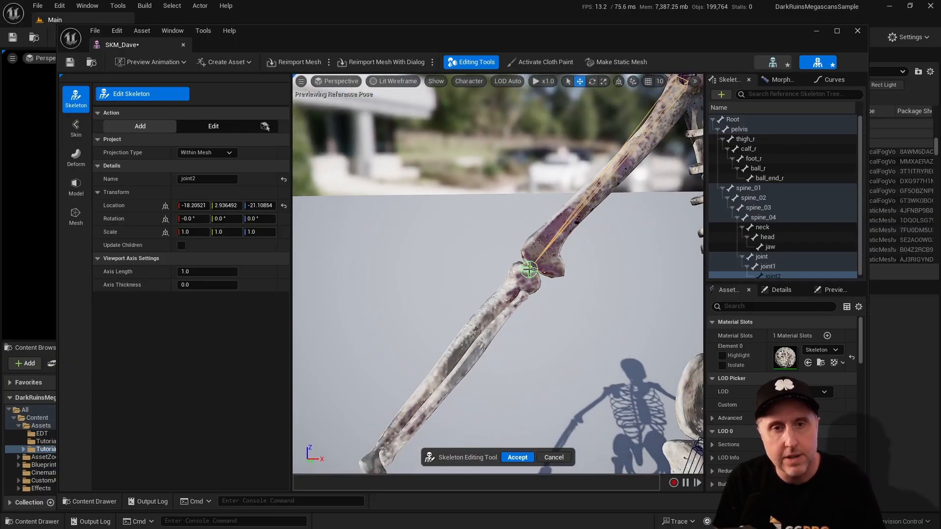
right_click_drag(566, 275, 501, 312)
left_click(451, 278)
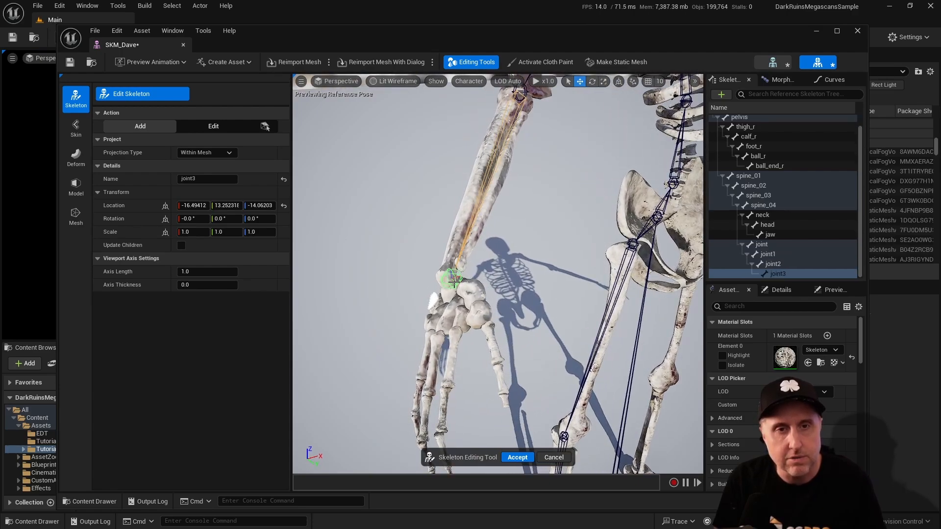
Step: Rename the first bone of the right arm chain, at the collarbone, as clavicle_r
right_click_drag(580, 221, 533, 171)
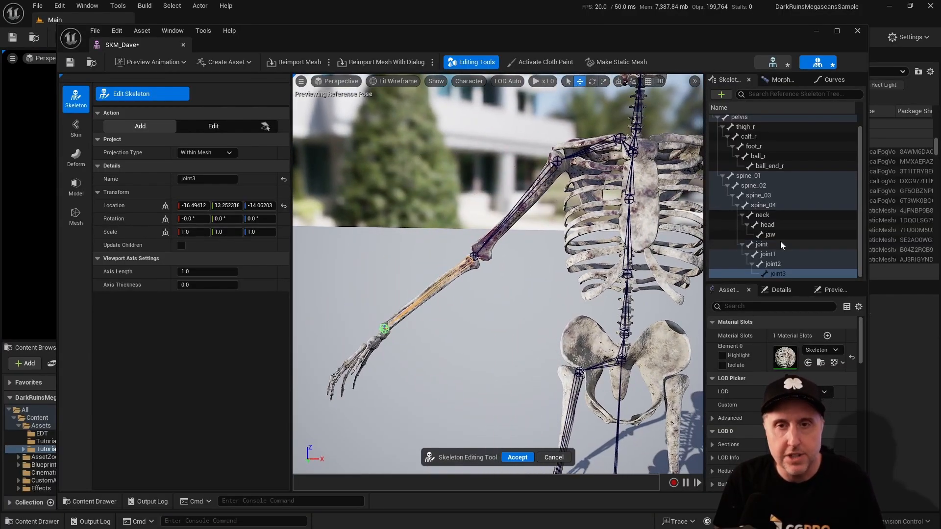
double_click(766, 244)
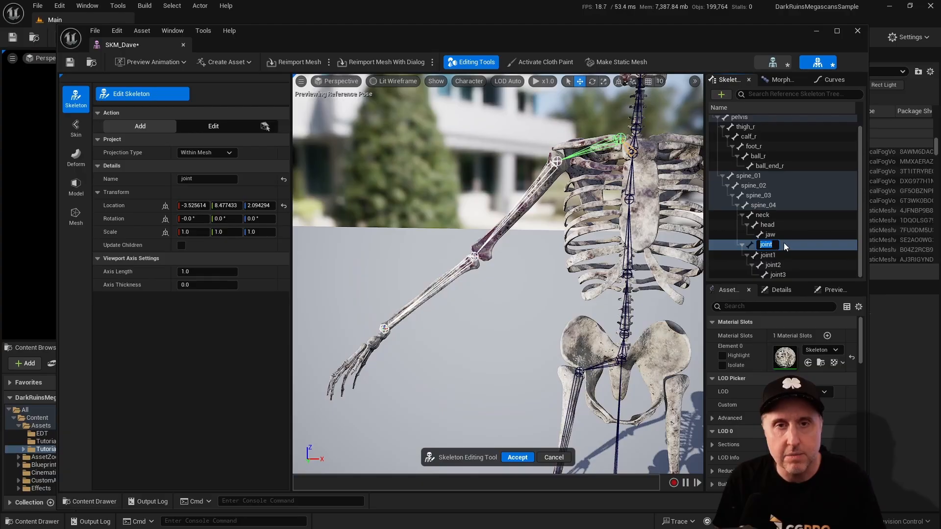
type("cla")
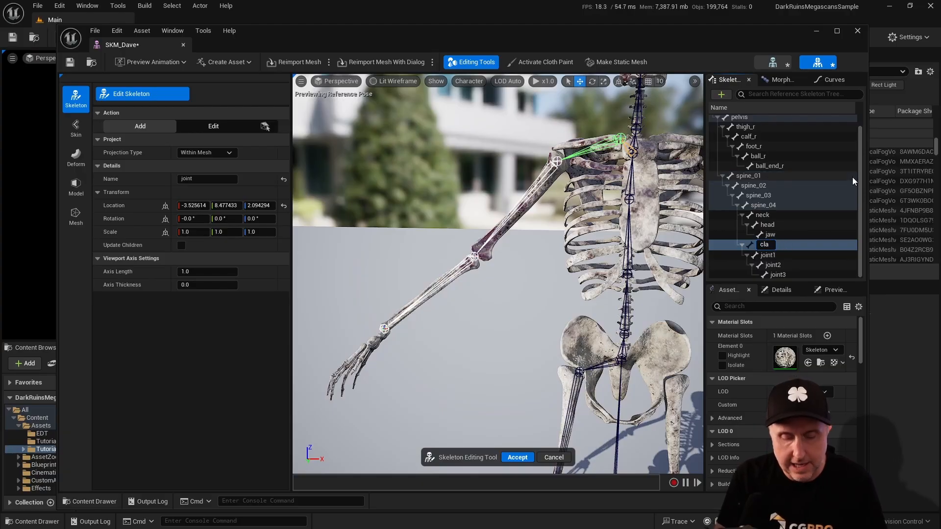
type("vicle")
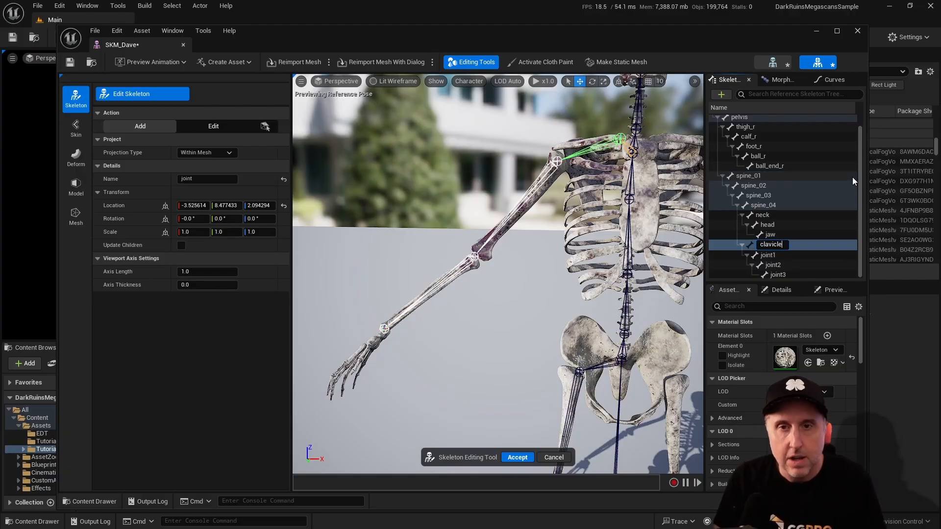
type("_r")
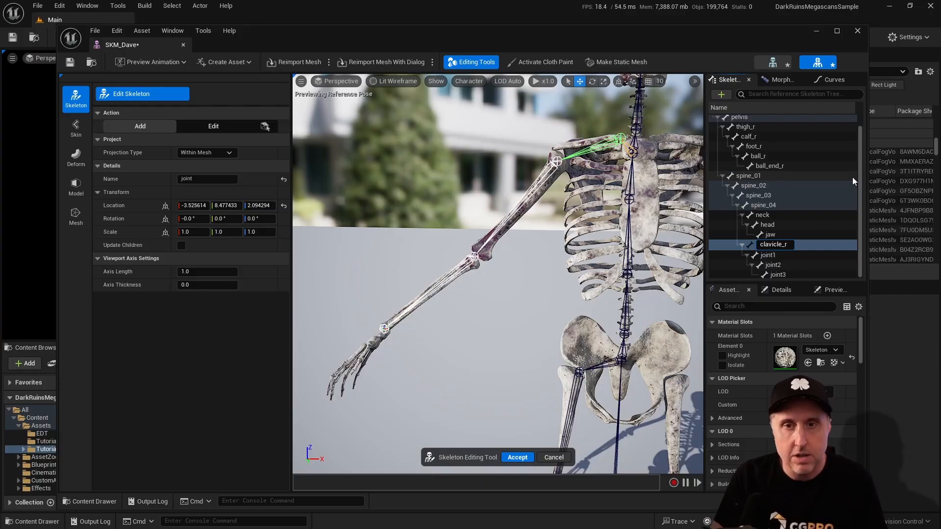
key("Return")
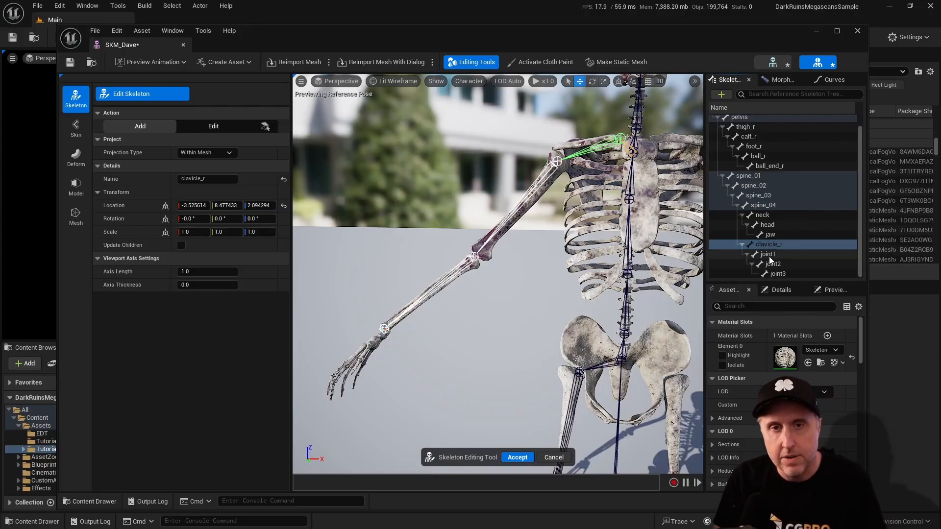
Step: Rename the shoulder bone directly below clavicle_r as upperarm_r
double_click(771, 255)
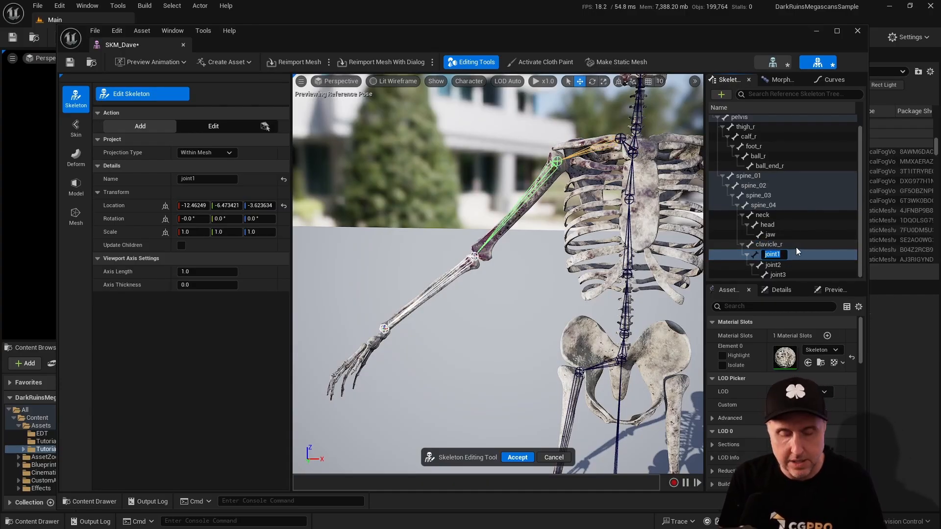
type("upperarm")
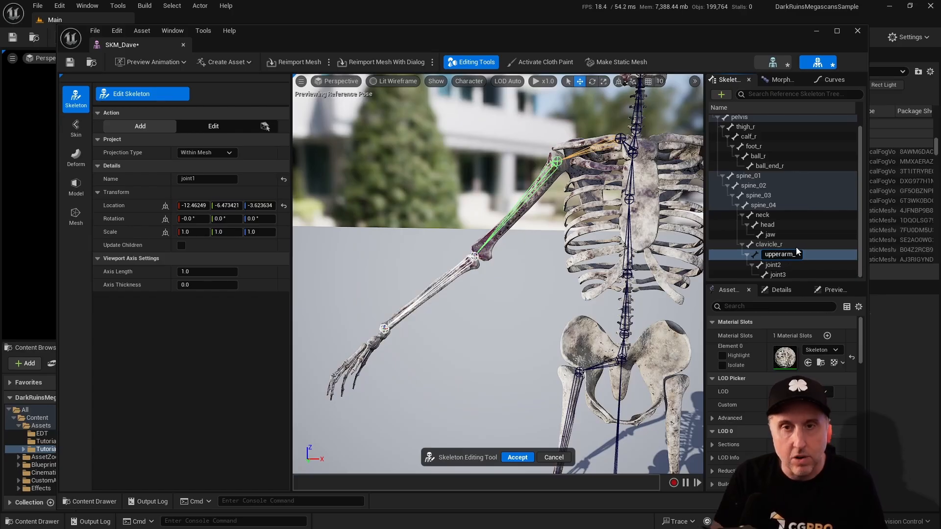
type("_r")
key("Return")
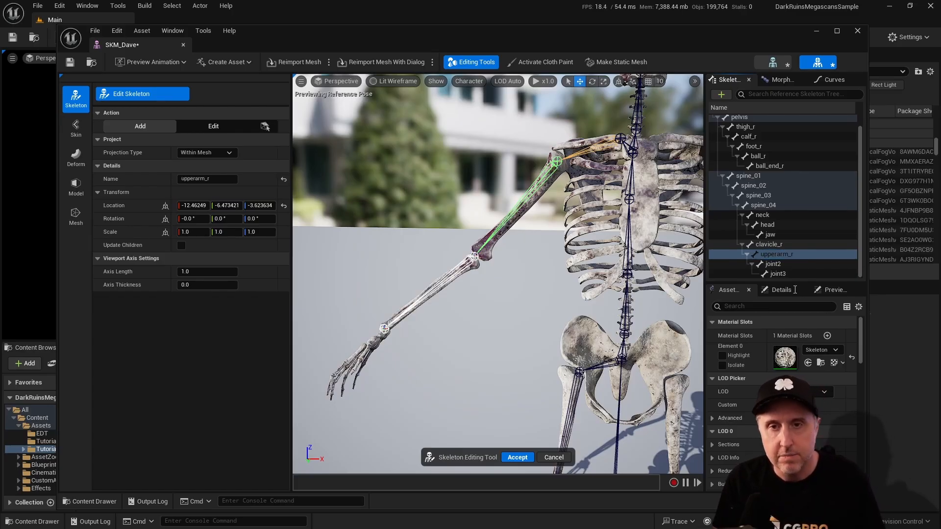
Step: Rename the elbow bone directly below upperarm_r as lowerarm_r
double_click(779, 263)
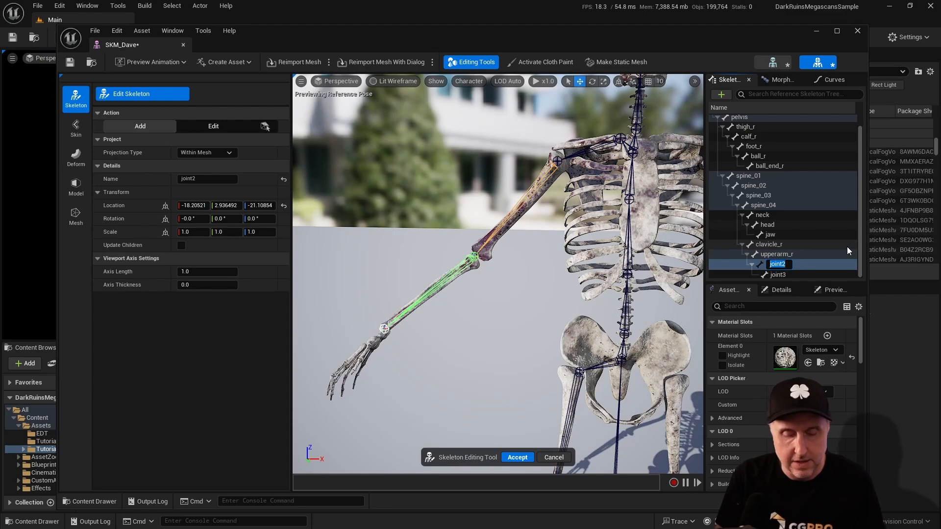
type("lowerarm")
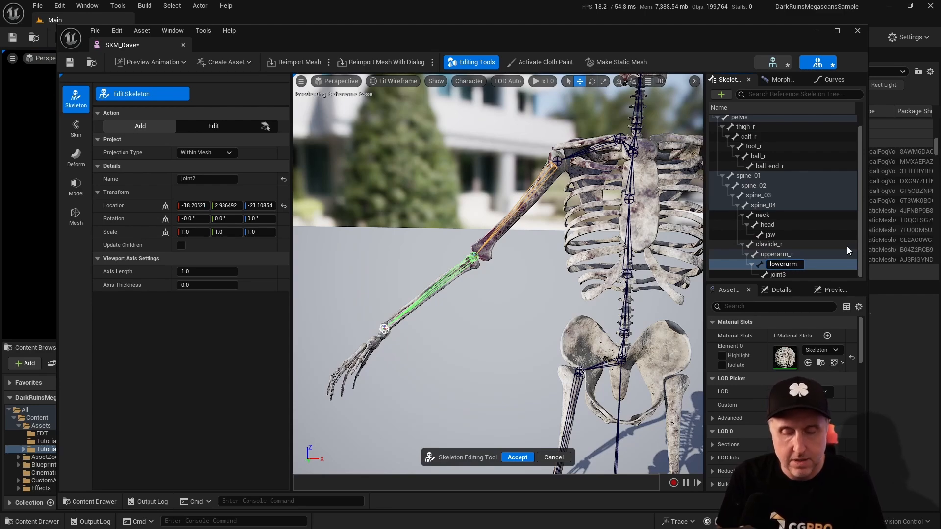
type("_r")
key("Return")
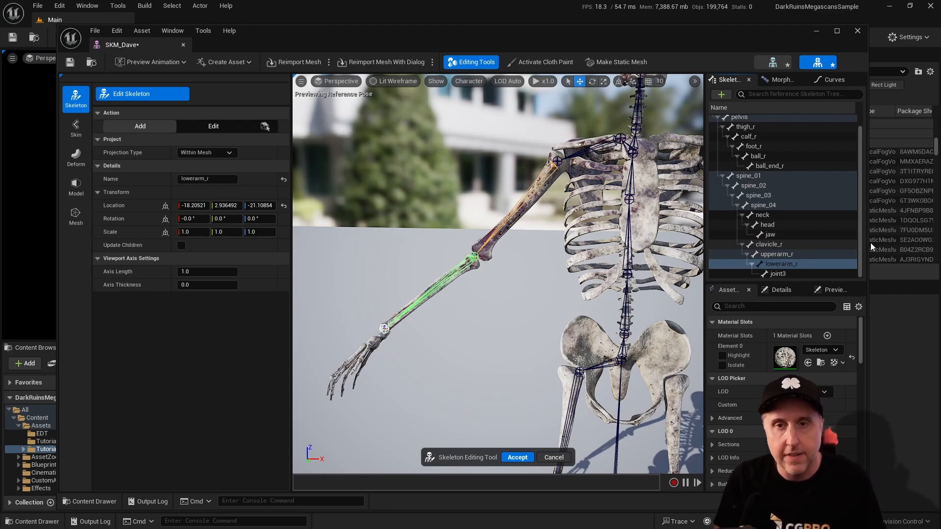
Step: Rename the wrist bone directly below lowerarm_r as hand_r
double_click(779, 274)
type("hand_r")
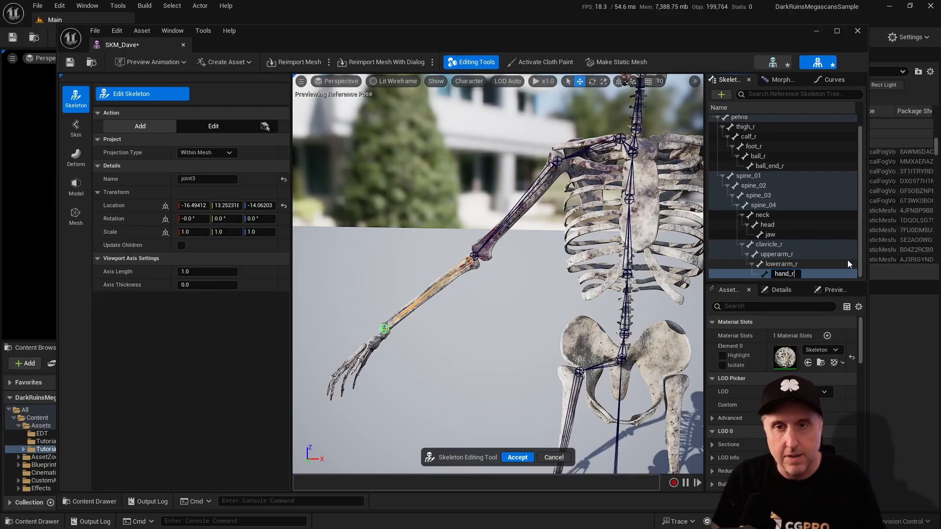
key("Return")
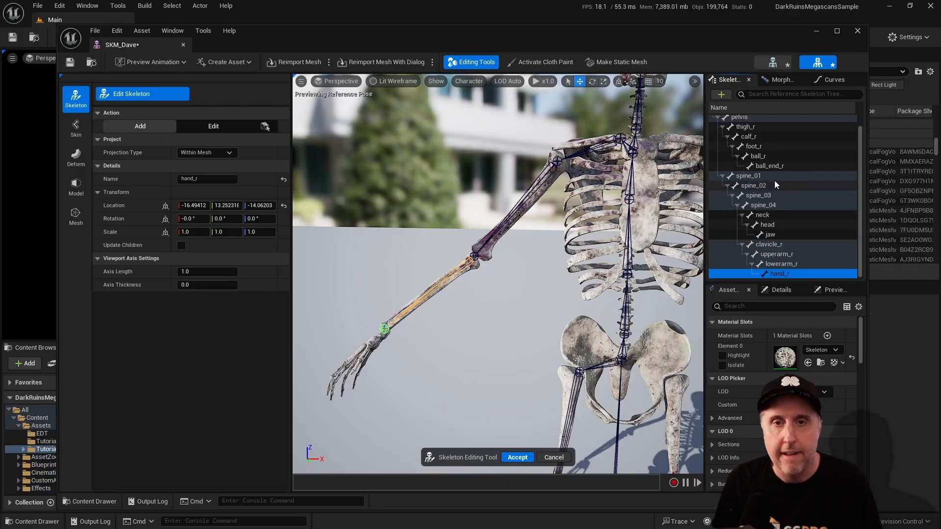
Step: Switch from adding to editing bones and orient the joints of the whole hierarchy from the pelvis bone down
right_click_drag(592, 169, 300, 155)
left_click(579, 312)
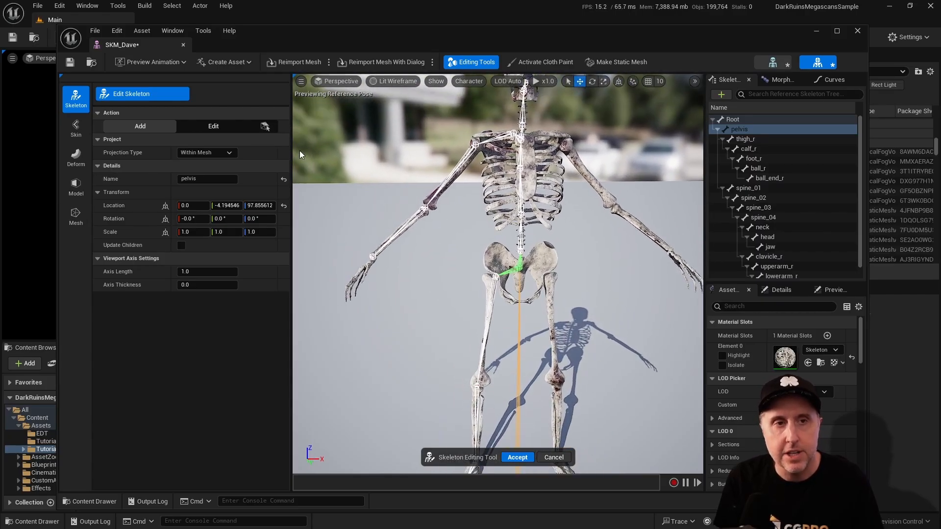
left_click(216, 126)
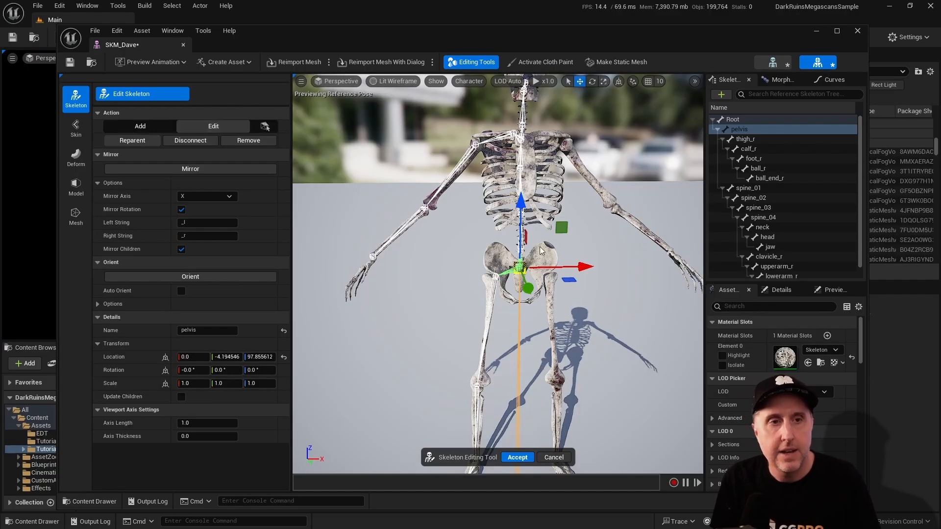
left_click(199, 274)
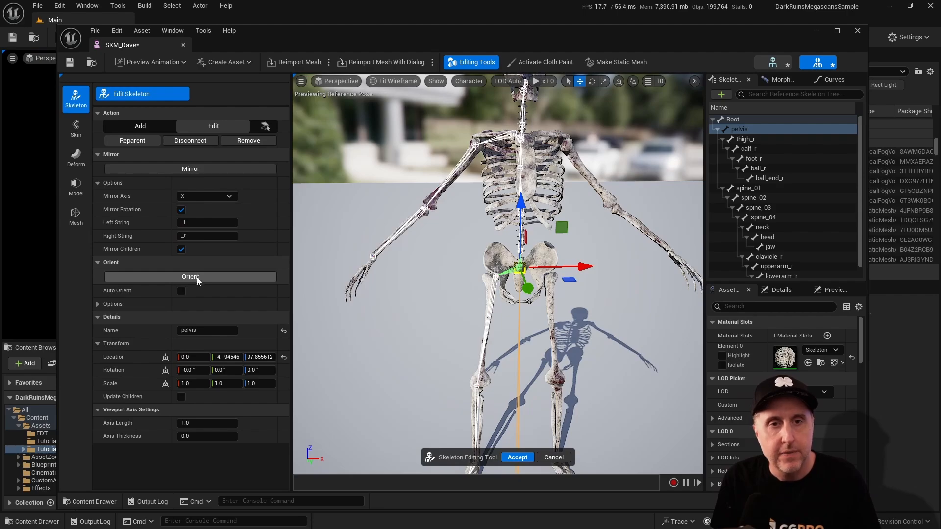
right_click_drag(462, 184, 406, 137)
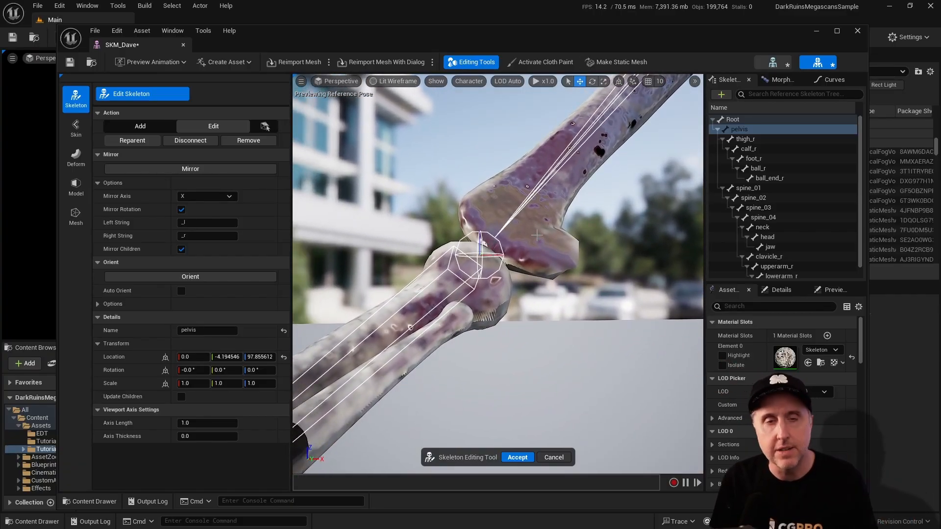
mouse_move(494, 253)
right_mouse_down()
mouse_move(477, 277)
mouse_move(511, 266)
mouse_move(486, 267)
right_mouse_up()
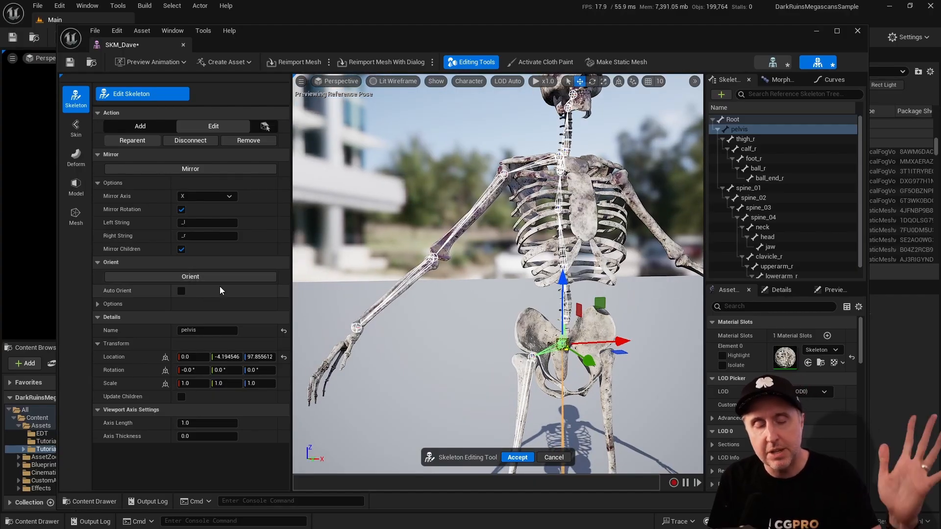
left_click(195, 277)
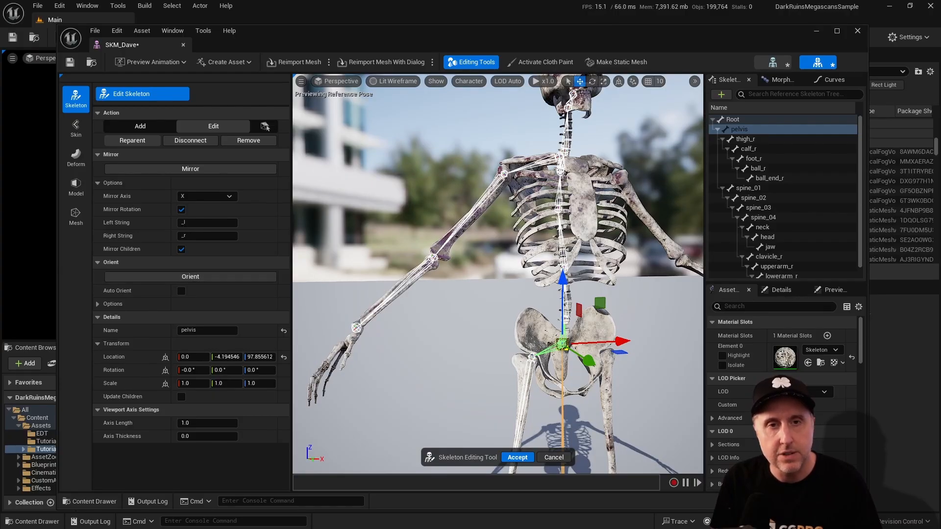
right_click_drag(498, 275, 397, 270)
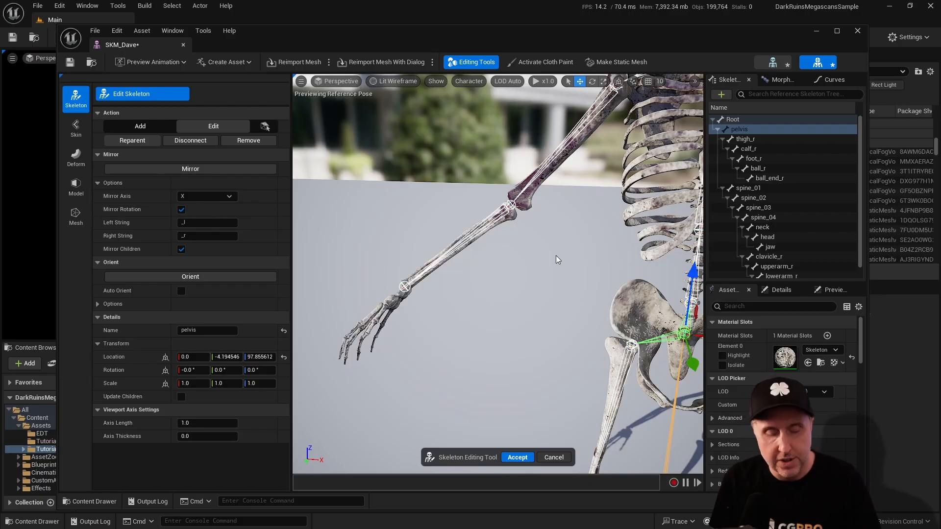
right_click_drag(544, 255, 591, 233)
right_click_drag(508, 274, 473, 299)
key("s")
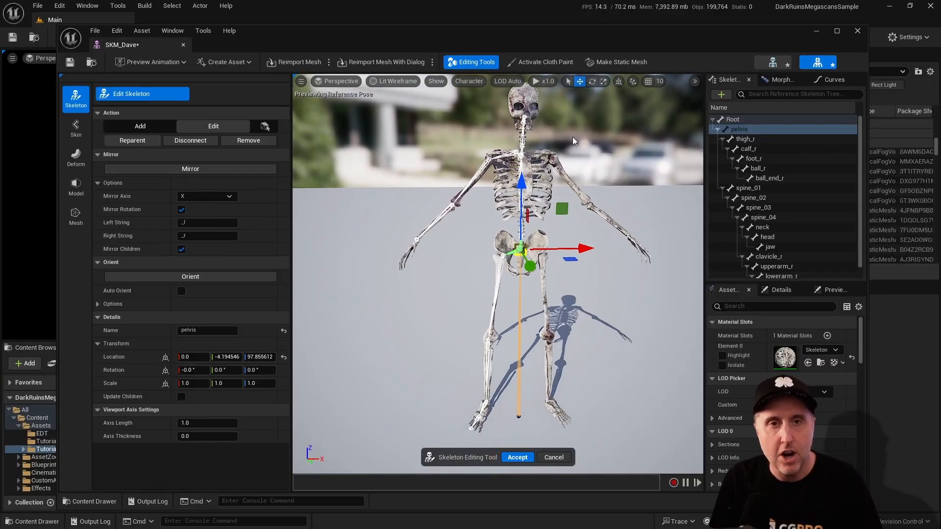
left_click(592, 134)
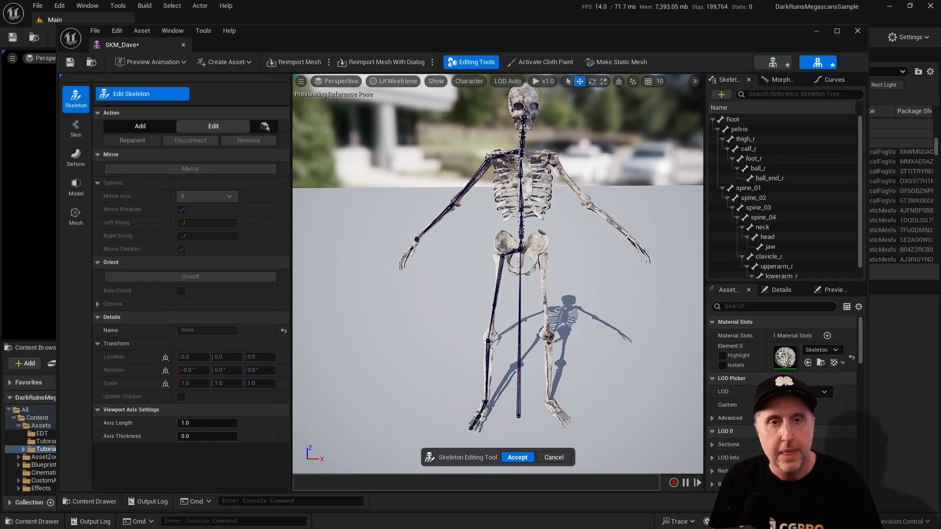
Step: Mirror the clavicle_r arm chain across the X axis with its children to create the left arm bones
key("w")
right_click_drag(480, 246, 480, 204)
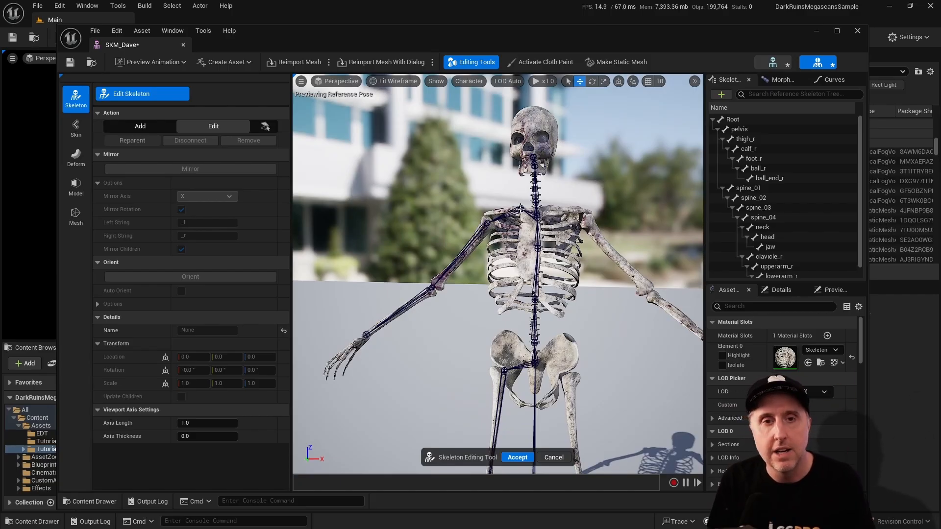
left_click(520, 209)
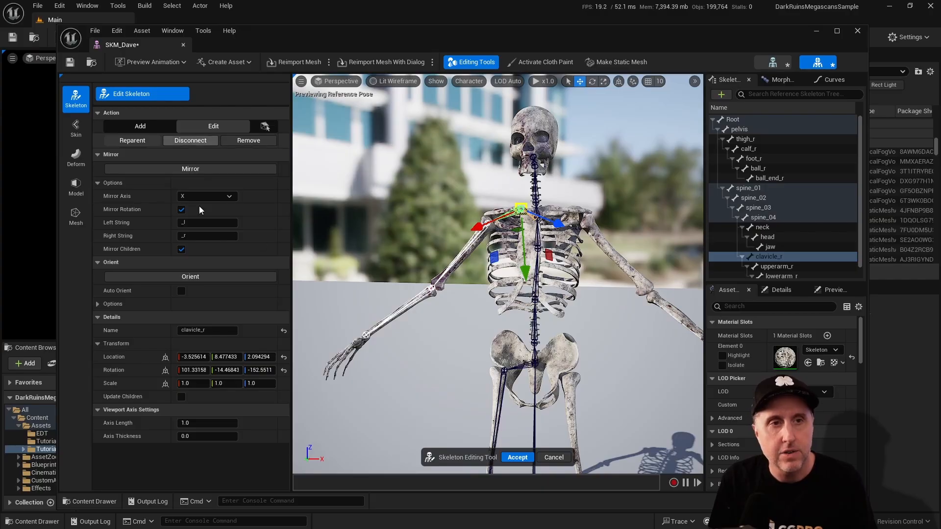
left_click(194, 169)
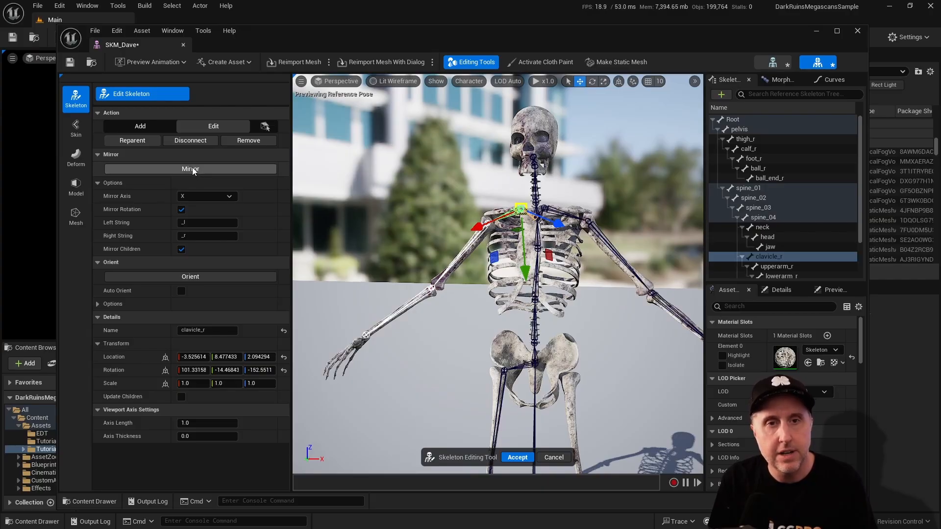
right_click_drag(490, 275, 544, 265)
right_click_drag(544, 206, 521, 193)
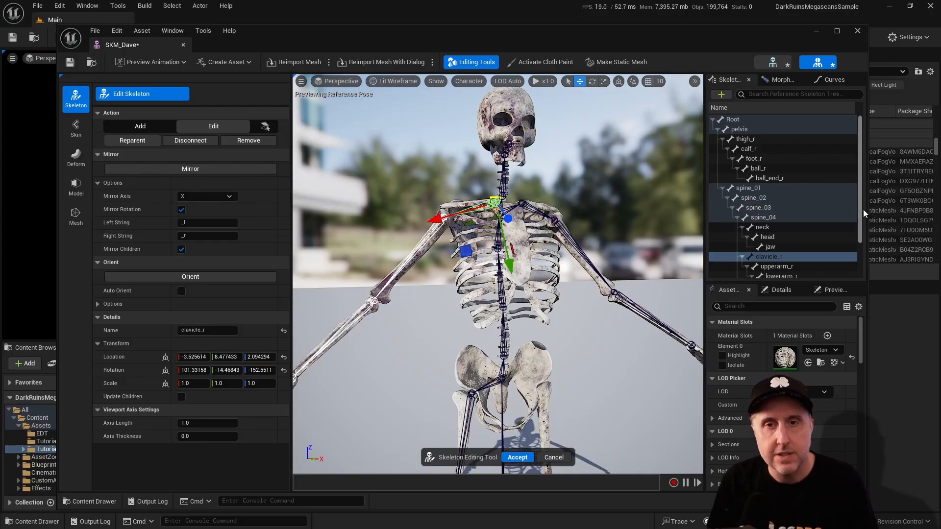
left_click_drag(861, 208, 863, 248)
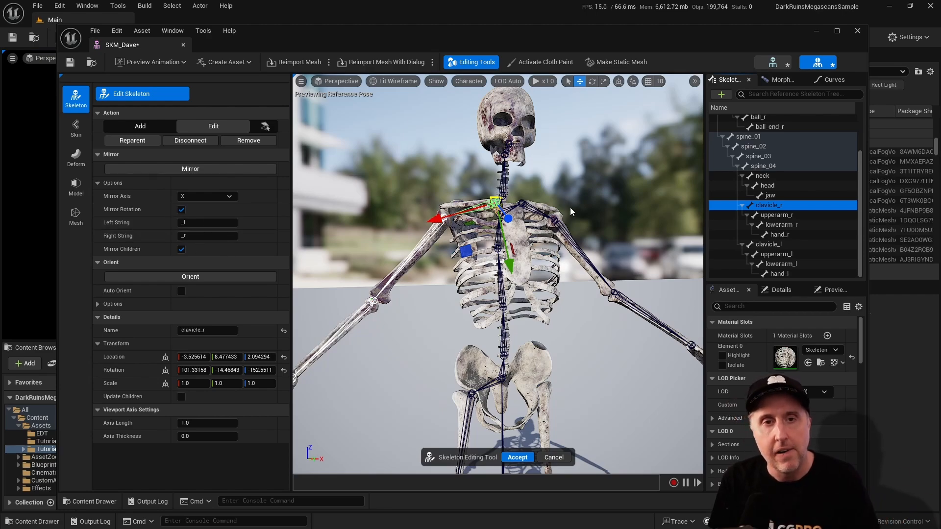
Step: Mirror the thigh_r leg chain across the X axis with its children to create the left leg bones
key("s")
right_click_drag(572, 211, 572, 280)
key("w")
right_click_drag(451, 202, 447, 208)
left_click(481, 188)
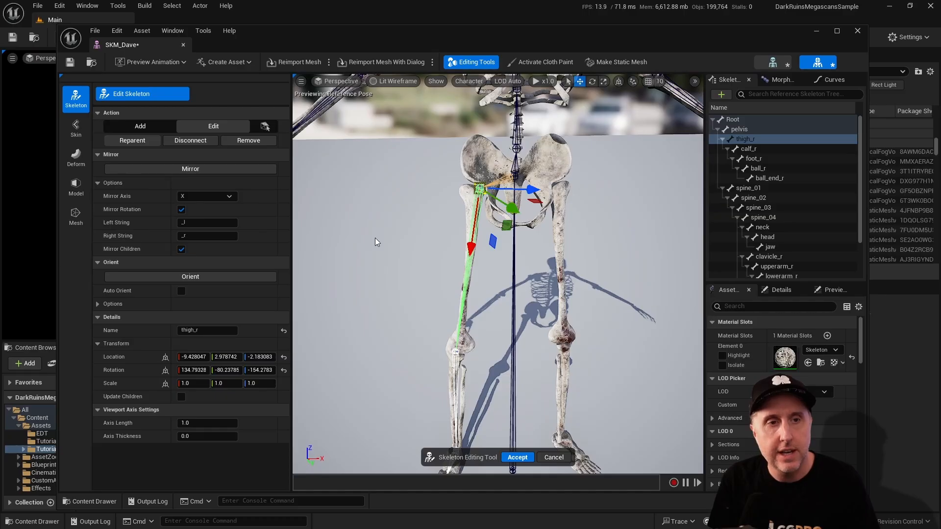
left_click(202, 167)
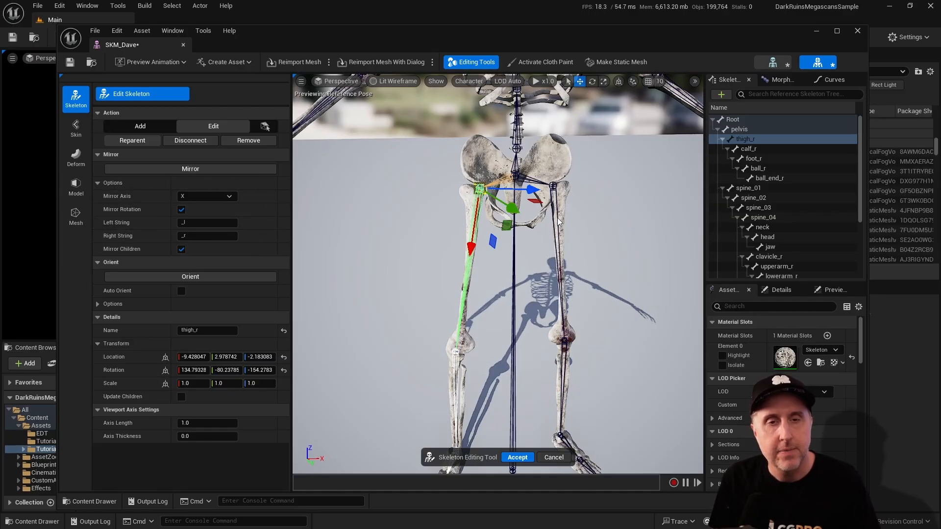
key("s")
right_click_drag(557, 217, 647, 161)
left_click(640, 189)
mouse_move(613, 275)
right_mouse_down()
mouse_move(628, 277)
mouse_move(613, 275)
right_mouse_up()
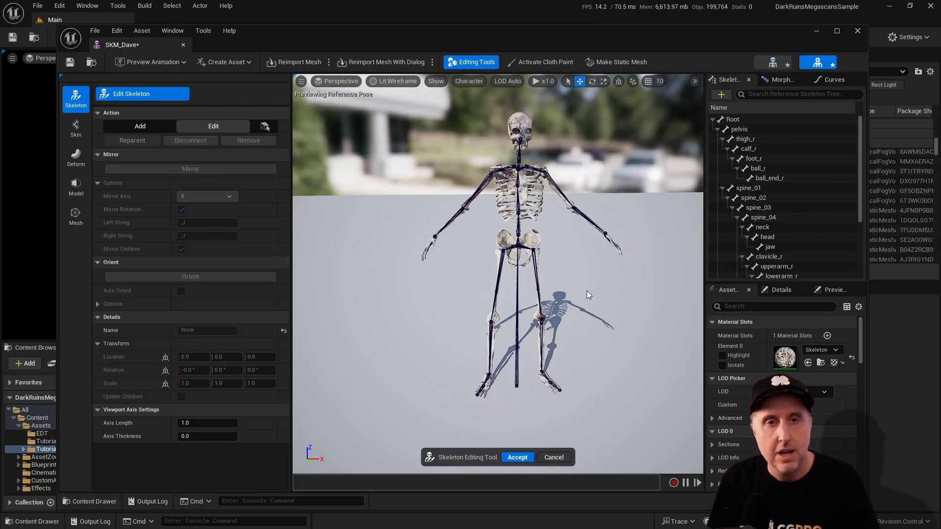
Step: Accept the skeleton edits and save the SKM_Dave skeletal mesh along with all other modified assets
left_click(521, 457)
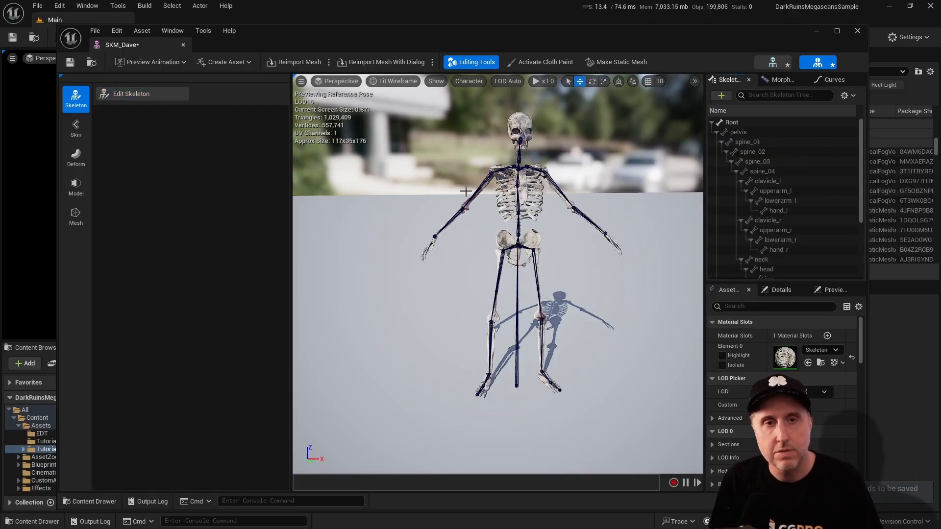
left_click(69, 63)
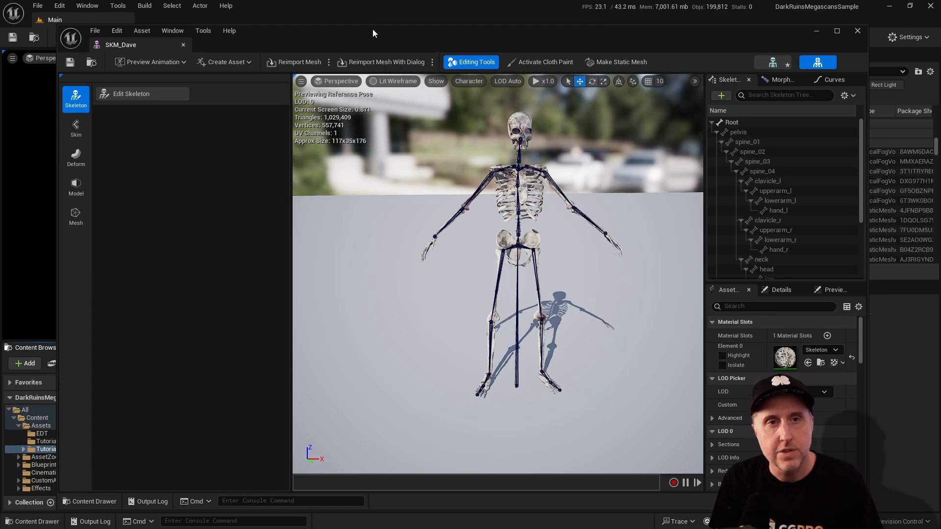
left_click_drag(373, 33, 478, 28)
key("ctrl+shift+s")
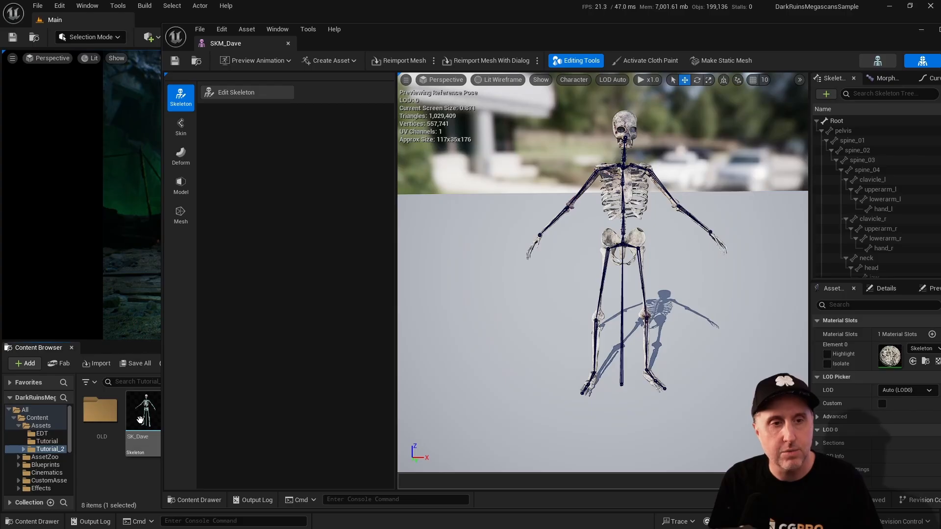
left_click_drag(432, 33, 345, 44)
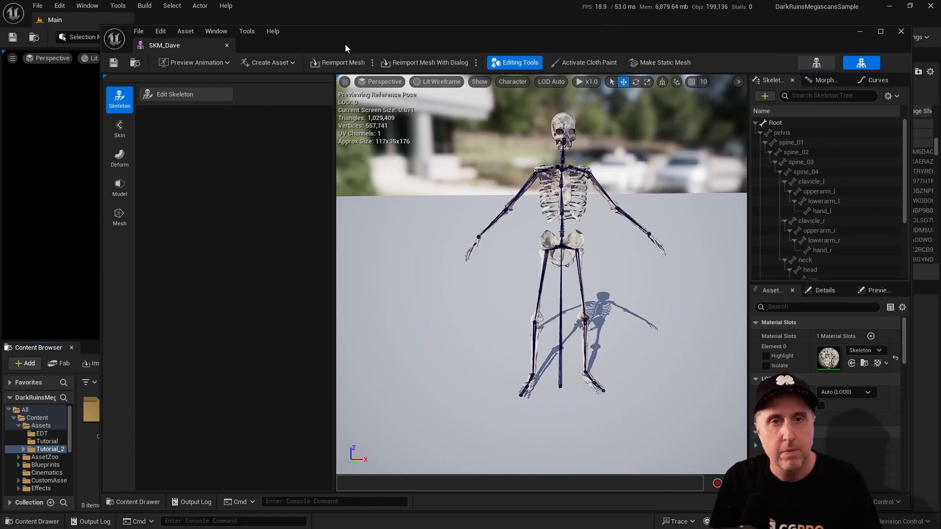
Step: Start Bind Skin on the skeleton mesh with Direct Distance binding, stiffness 0.2 and a maximum of 5 influences
right_click_drag(486, 221, 571, 248)
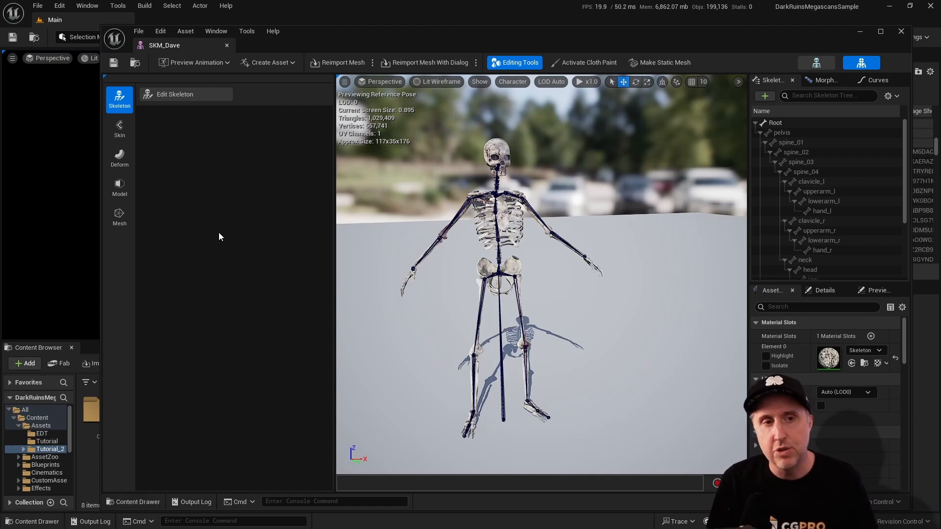
left_click(120, 131)
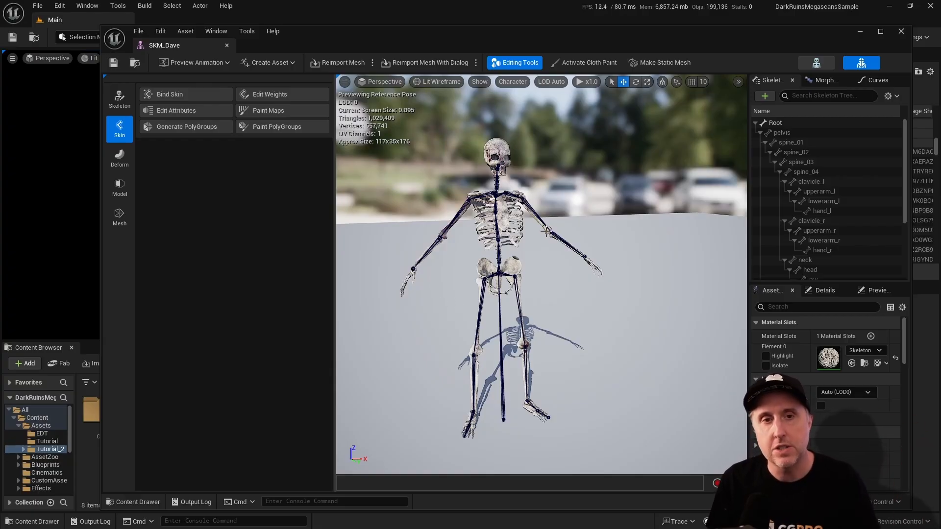
right_click_drag(522, 205, 530, 206)
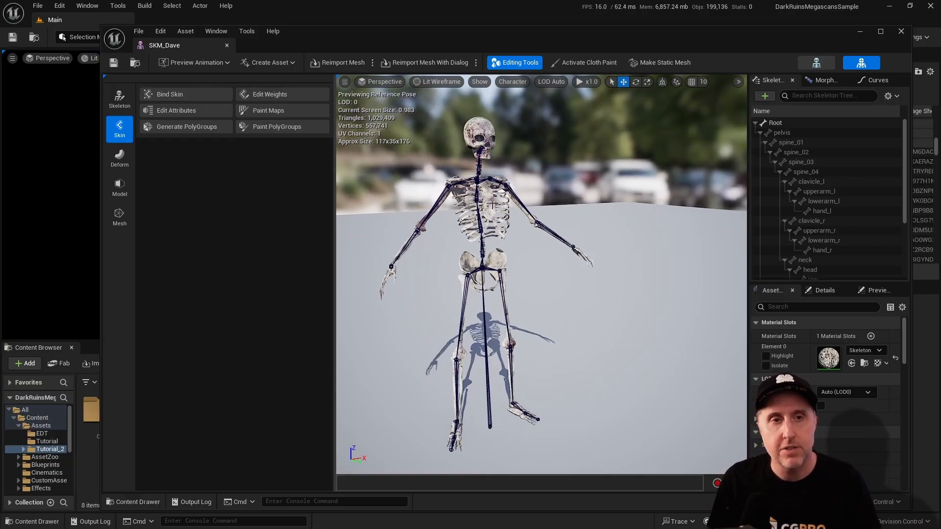
left_click(181, 96)
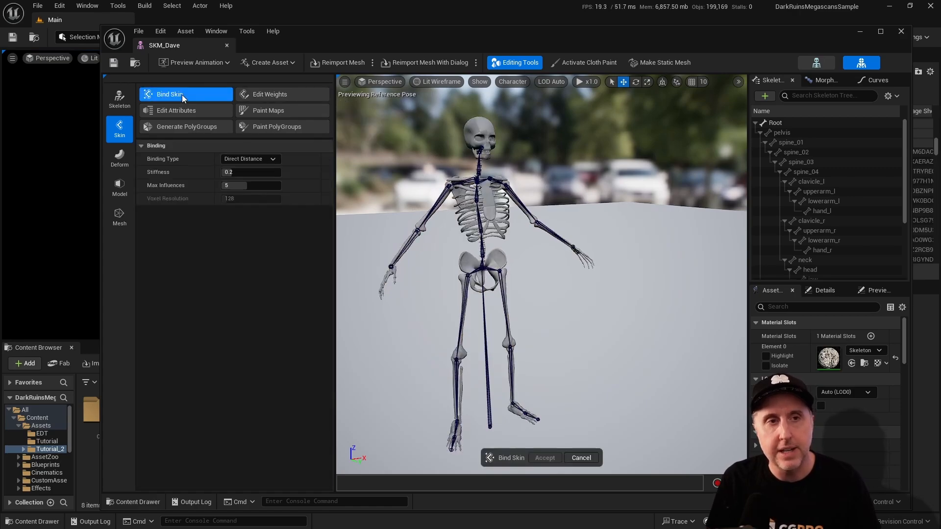
right_click_drag(460, 196, 448, 187)
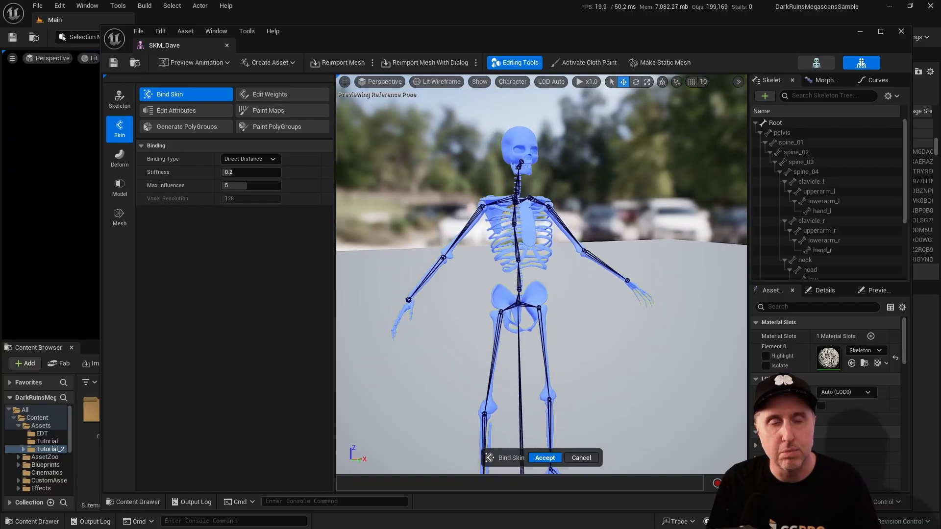
Step: Check the skin weights of the spine bones, clavicle_r and clavicle_l, and accept the skin binding
left_click(805, 146)
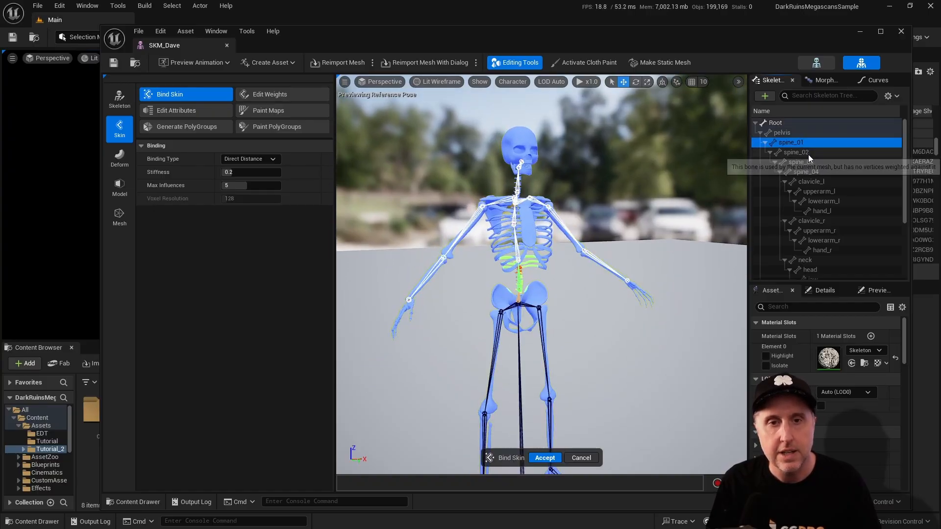
left_click(805, 154)
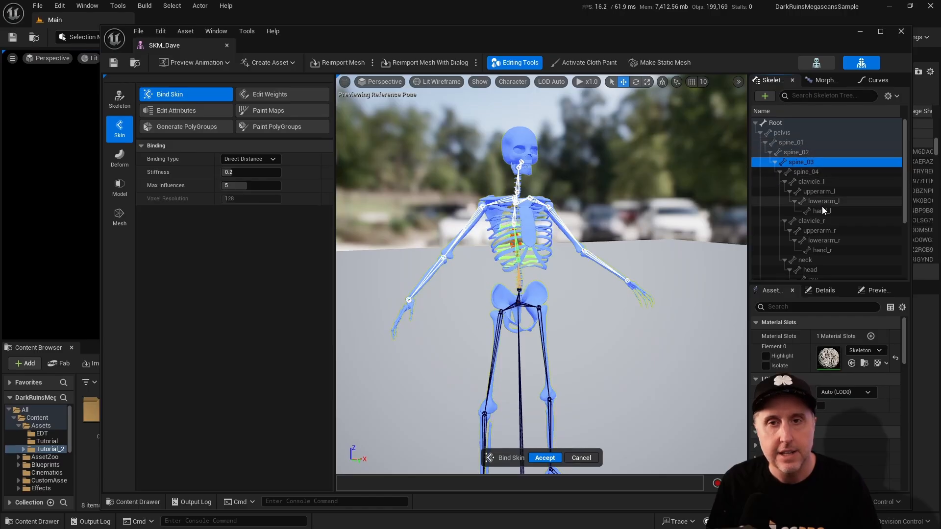
left_click(819, 220)
right_click_drag(558, 181, 511, 170)
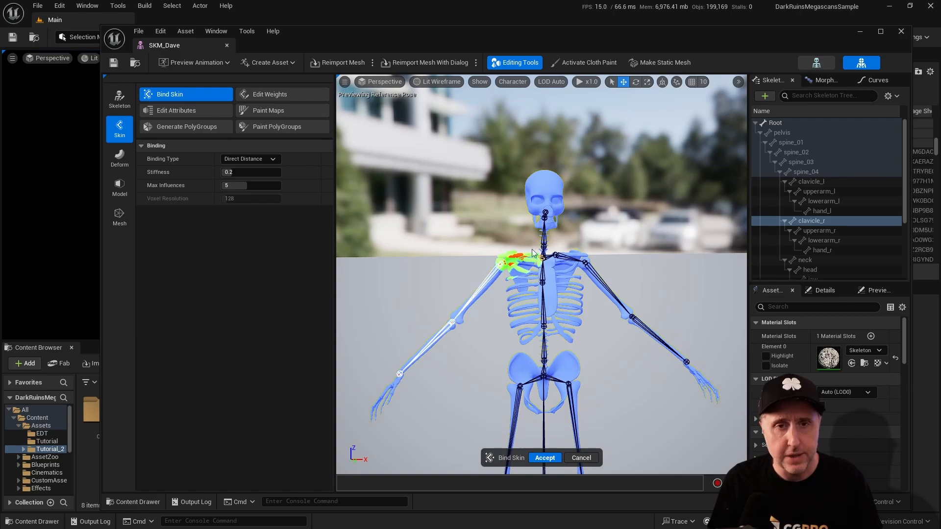
right_click_drag(534, 278, 554, 277)
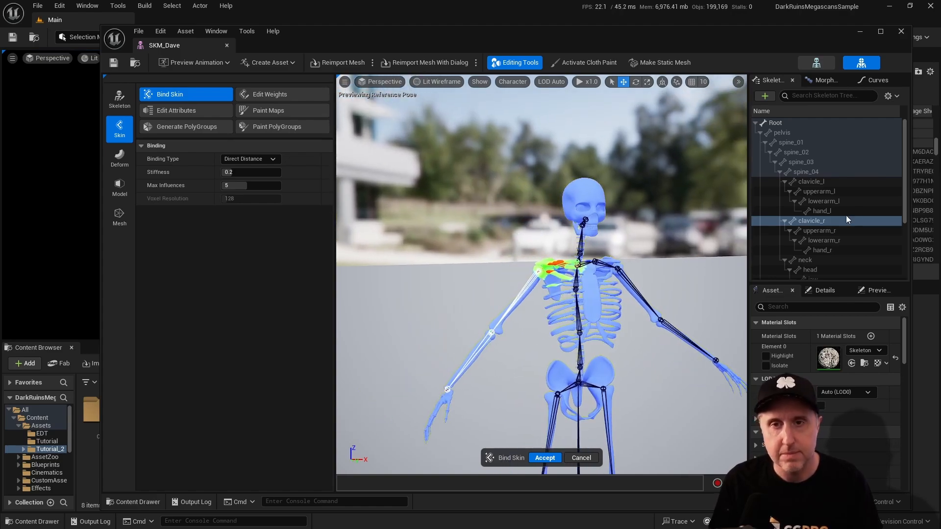
left_click(822, 181)
right_click_drag(639, 273, 568, 295)
key("w")
key("s")
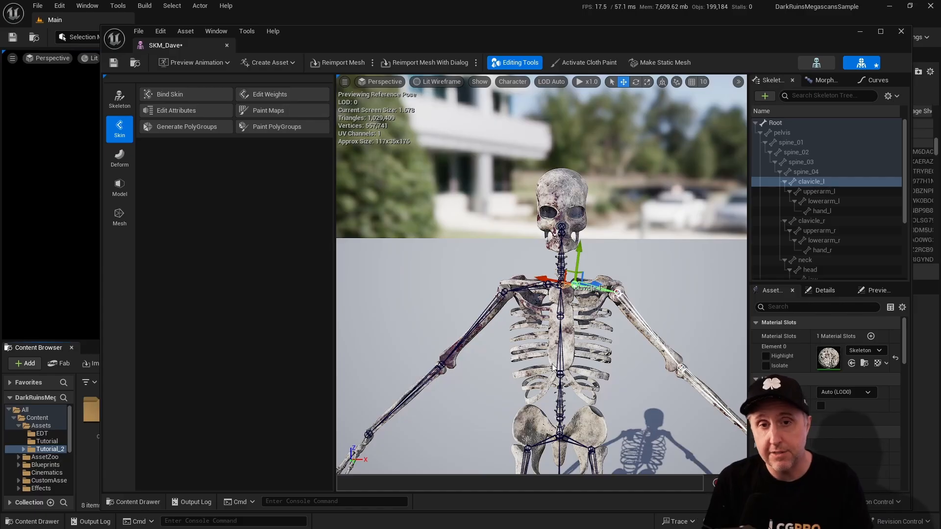
Step: Rotate the upperarm_r bone to test how the bound mesh follows the right arm
right_click_drag(585, 324, 616, 334)
key("s")
key("s")
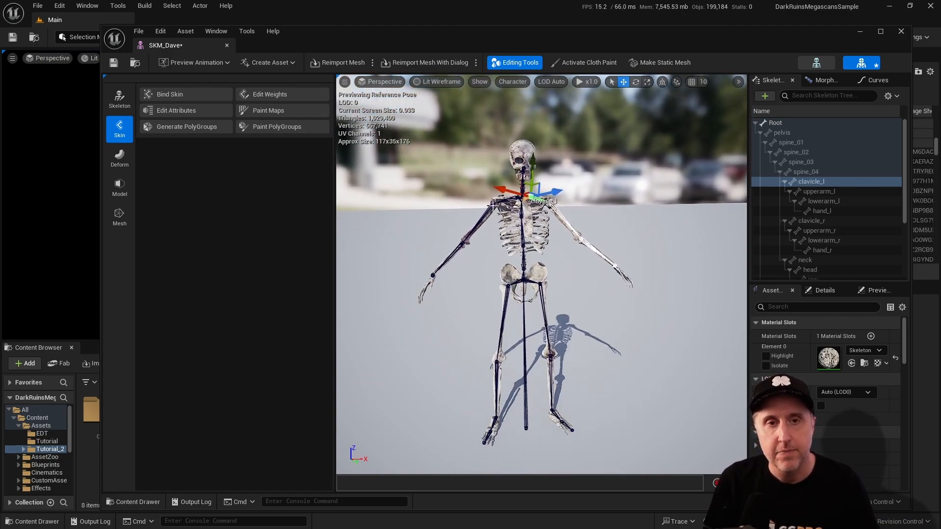
left_click(485, 214)
key("w")
right_click_drag(508, 212, 495, 199)
key("e")
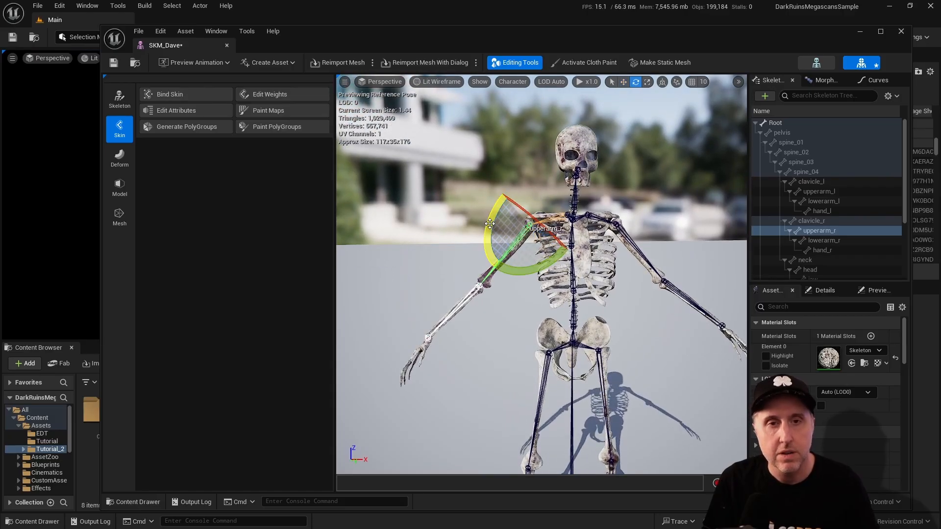
left_click_drag(490, 227, 499, 295)
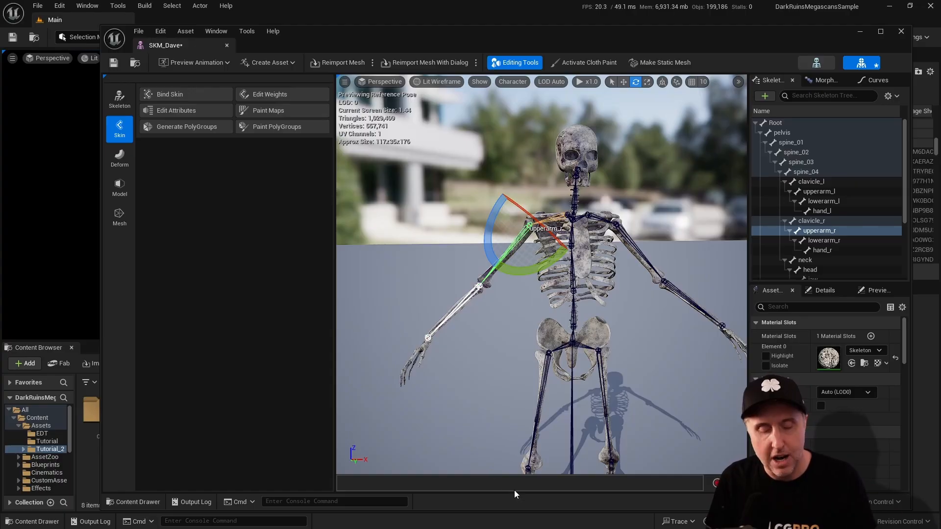
right_click_drag(542, 275, 637, 274)
middle_click_drag(542, 275, 536, 276)
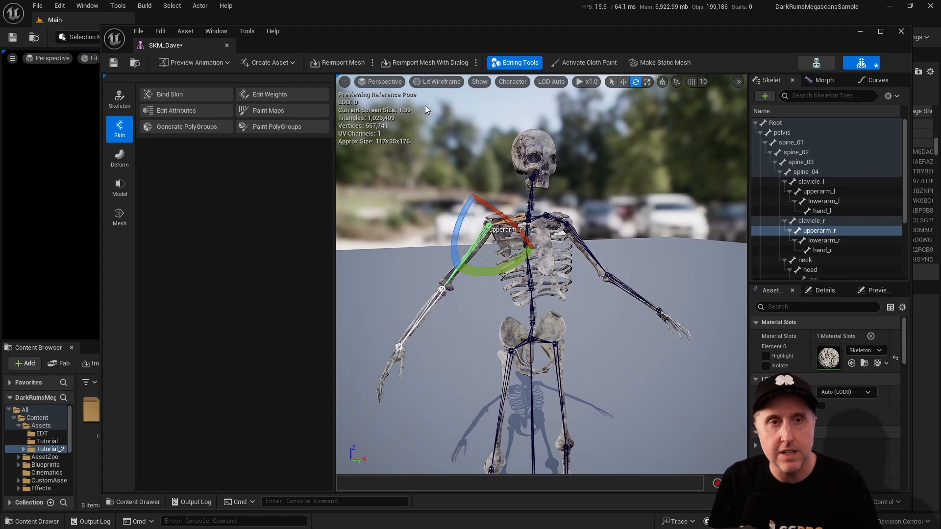
left_click_drag(412, 36, 419, 41)
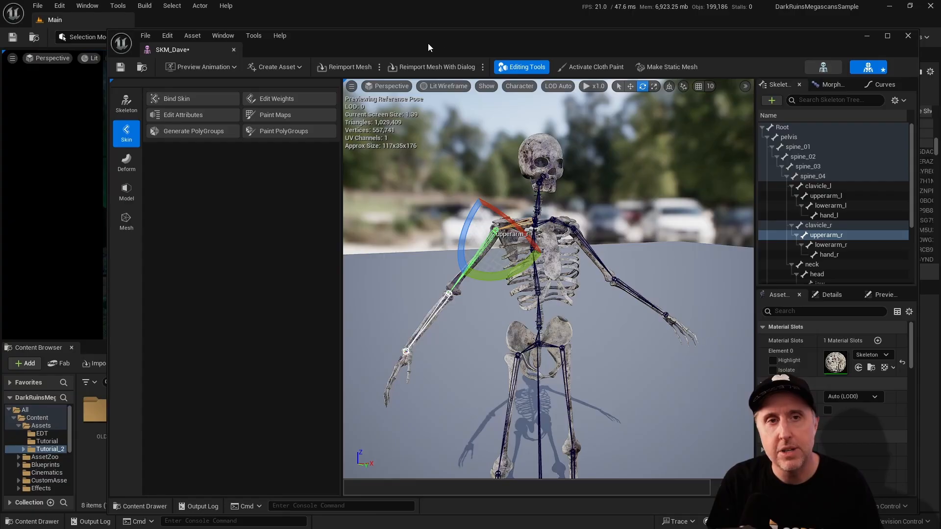
left_click_drag(428, 44, 415, 50)
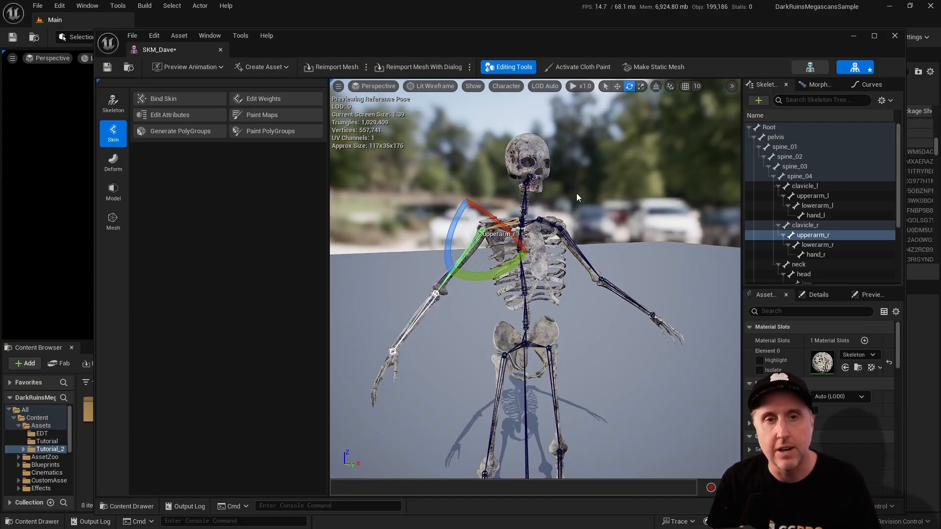
mouse_move(576, 206)
right_mouse_down()
mouse_move(580, 232)
mouse_move(584, 214)
right_mouse_up()
key("s")
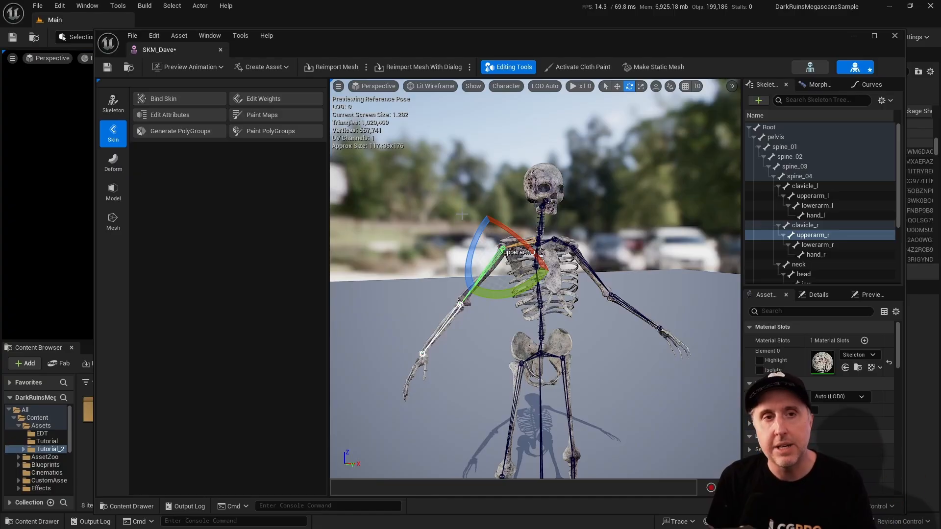
Step: Save the SKM_Dave skeletal mesh with its new skin binding
left_click_drag(333, 39, 303, 28)
key("ctrl+s")
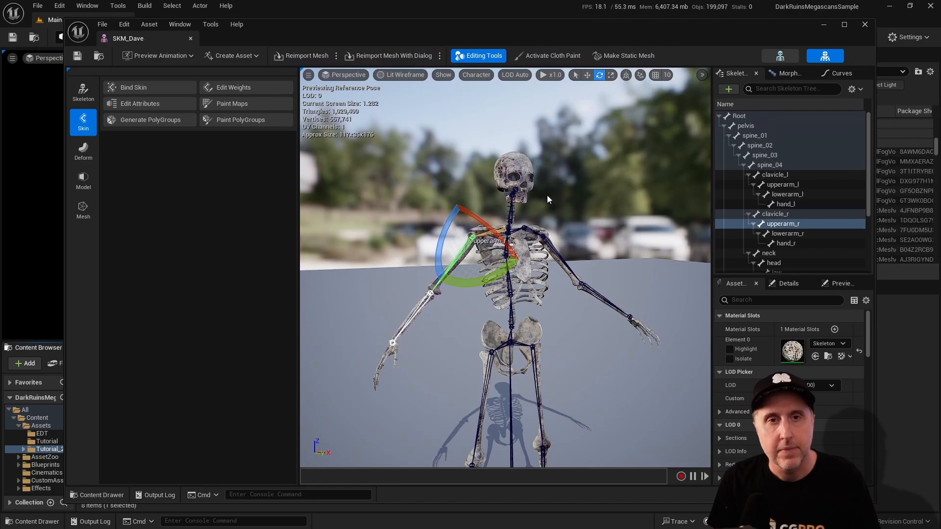